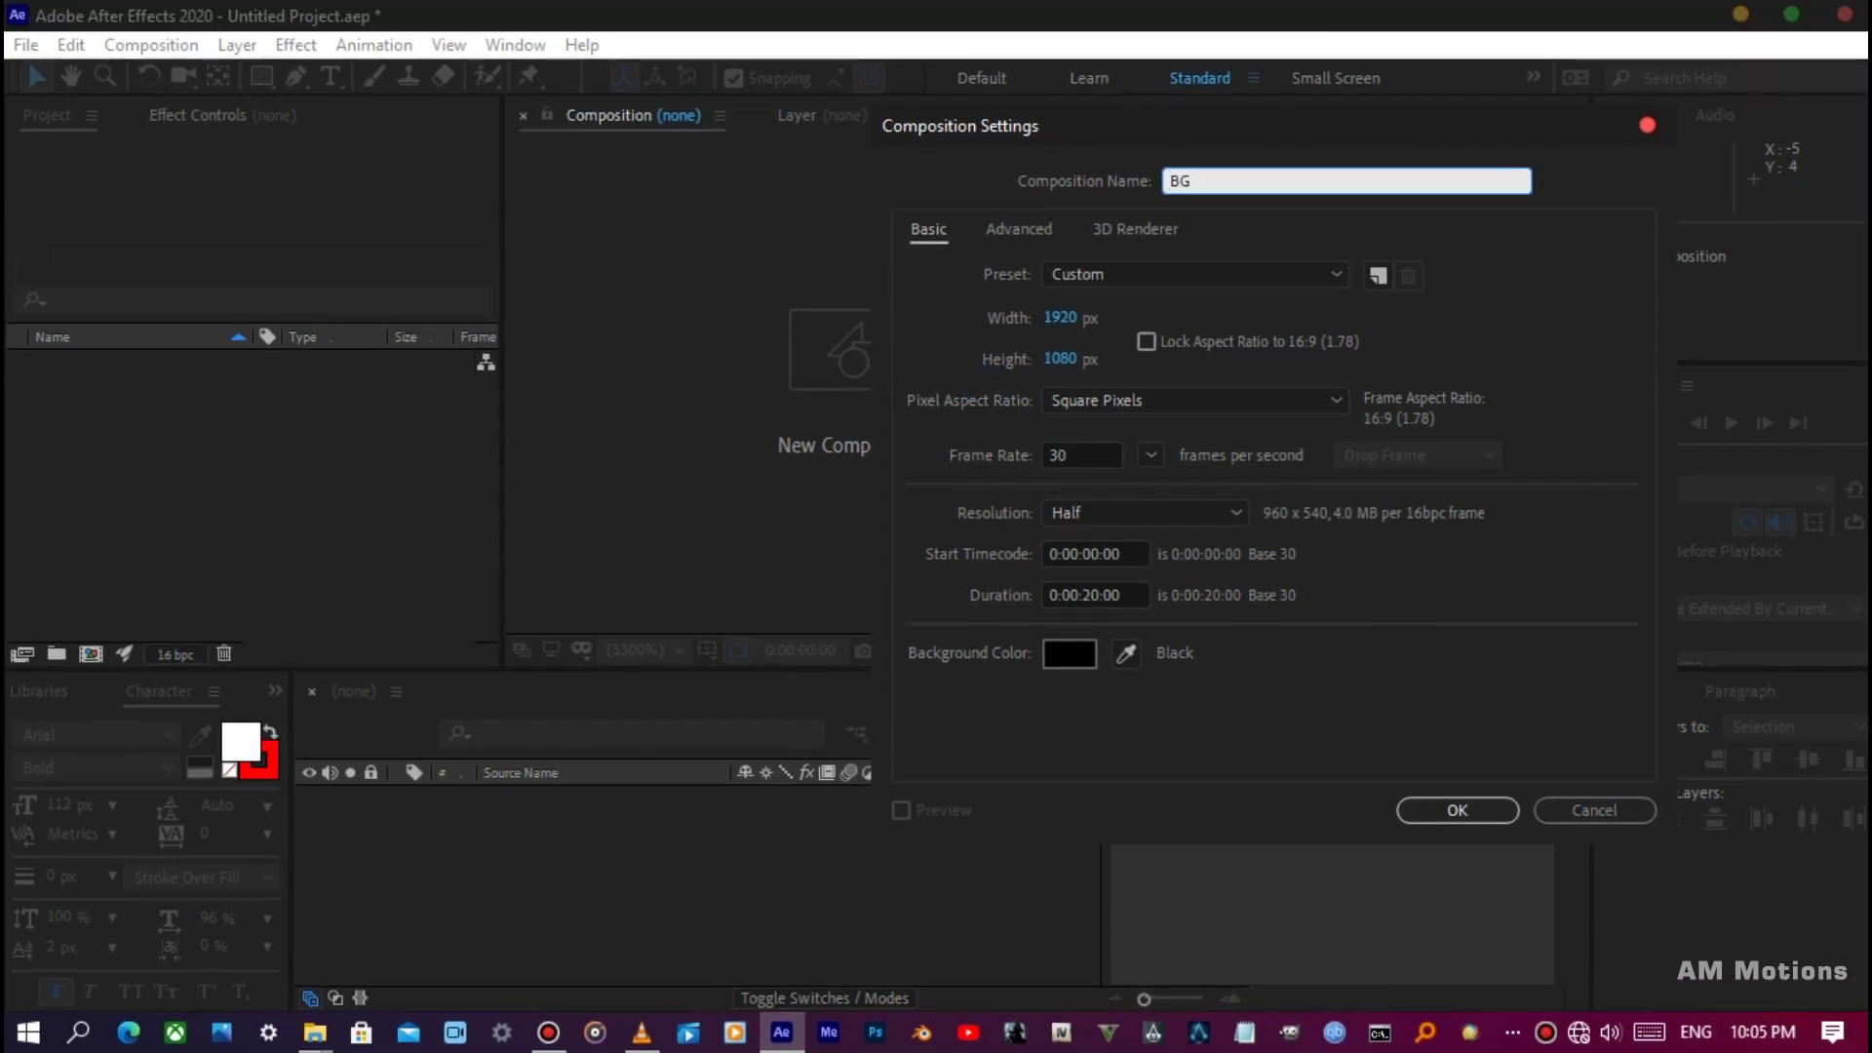
Create the BG composition and add a black 1920×1080 solid layer named MASK.
key("Return")
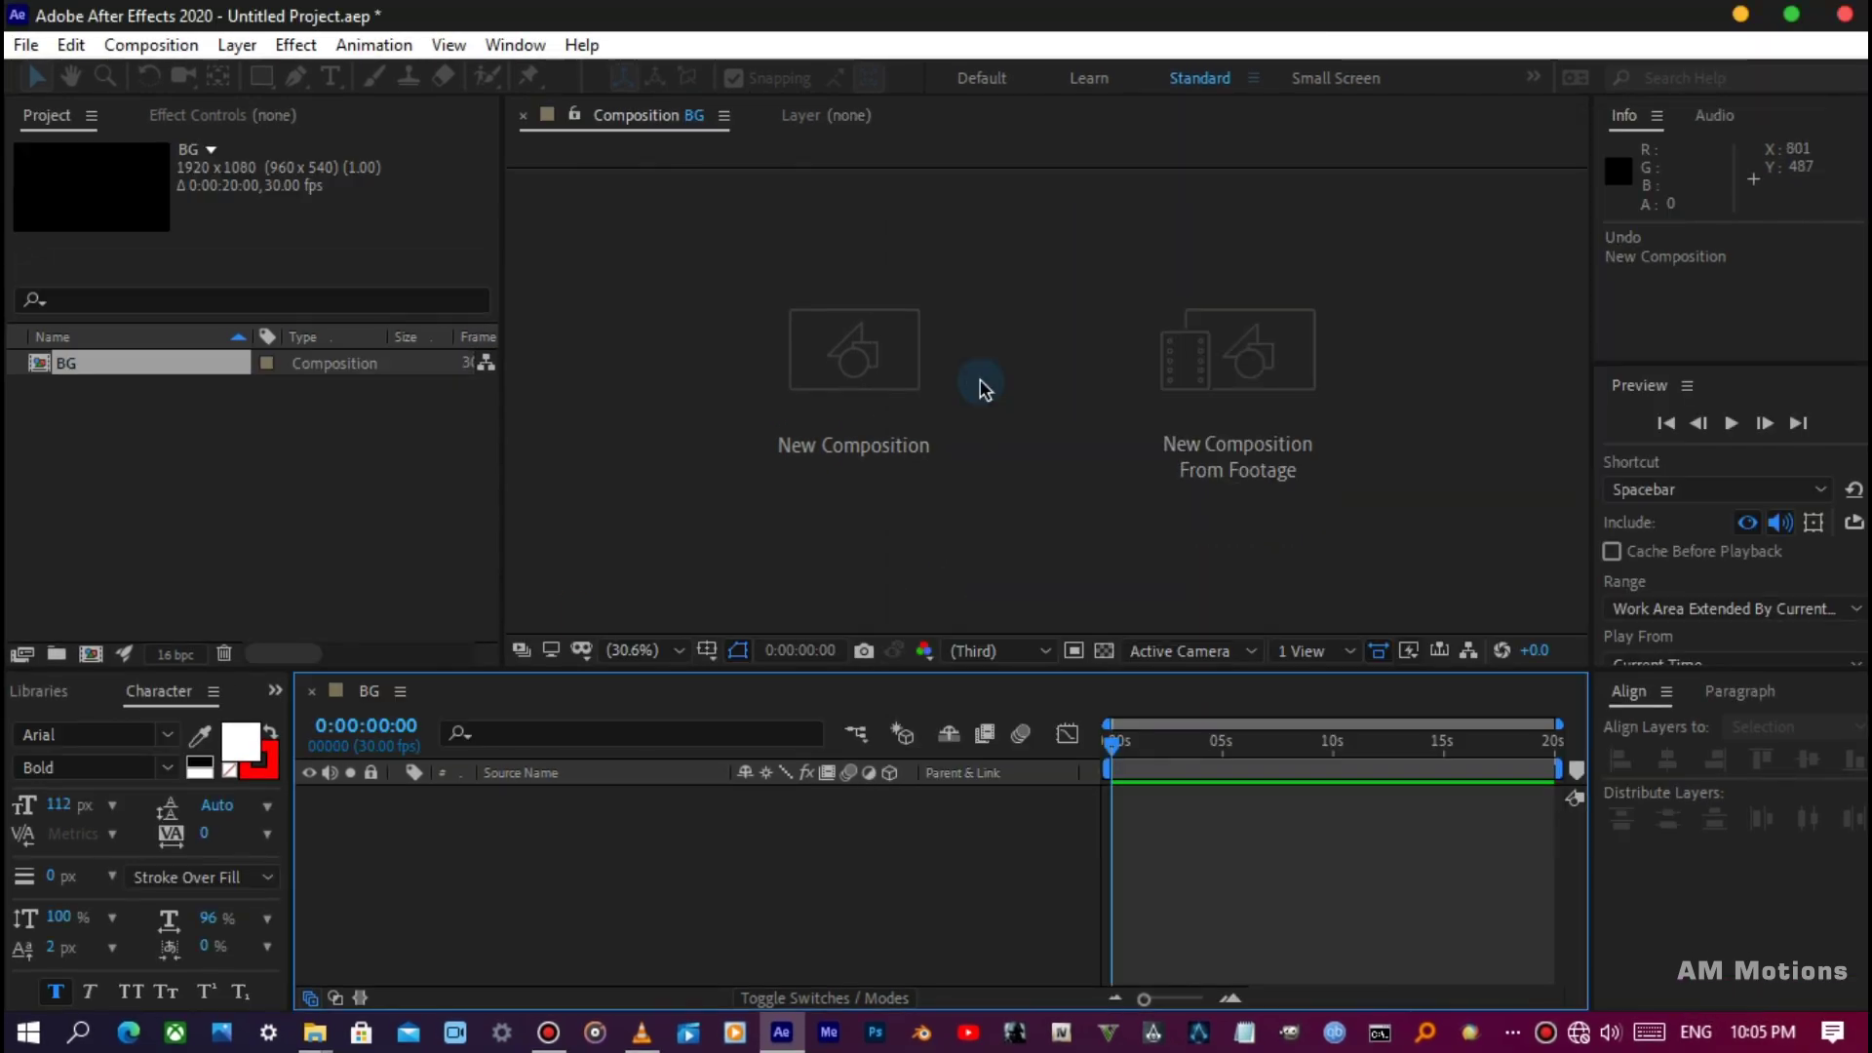
key("ctrl+y")
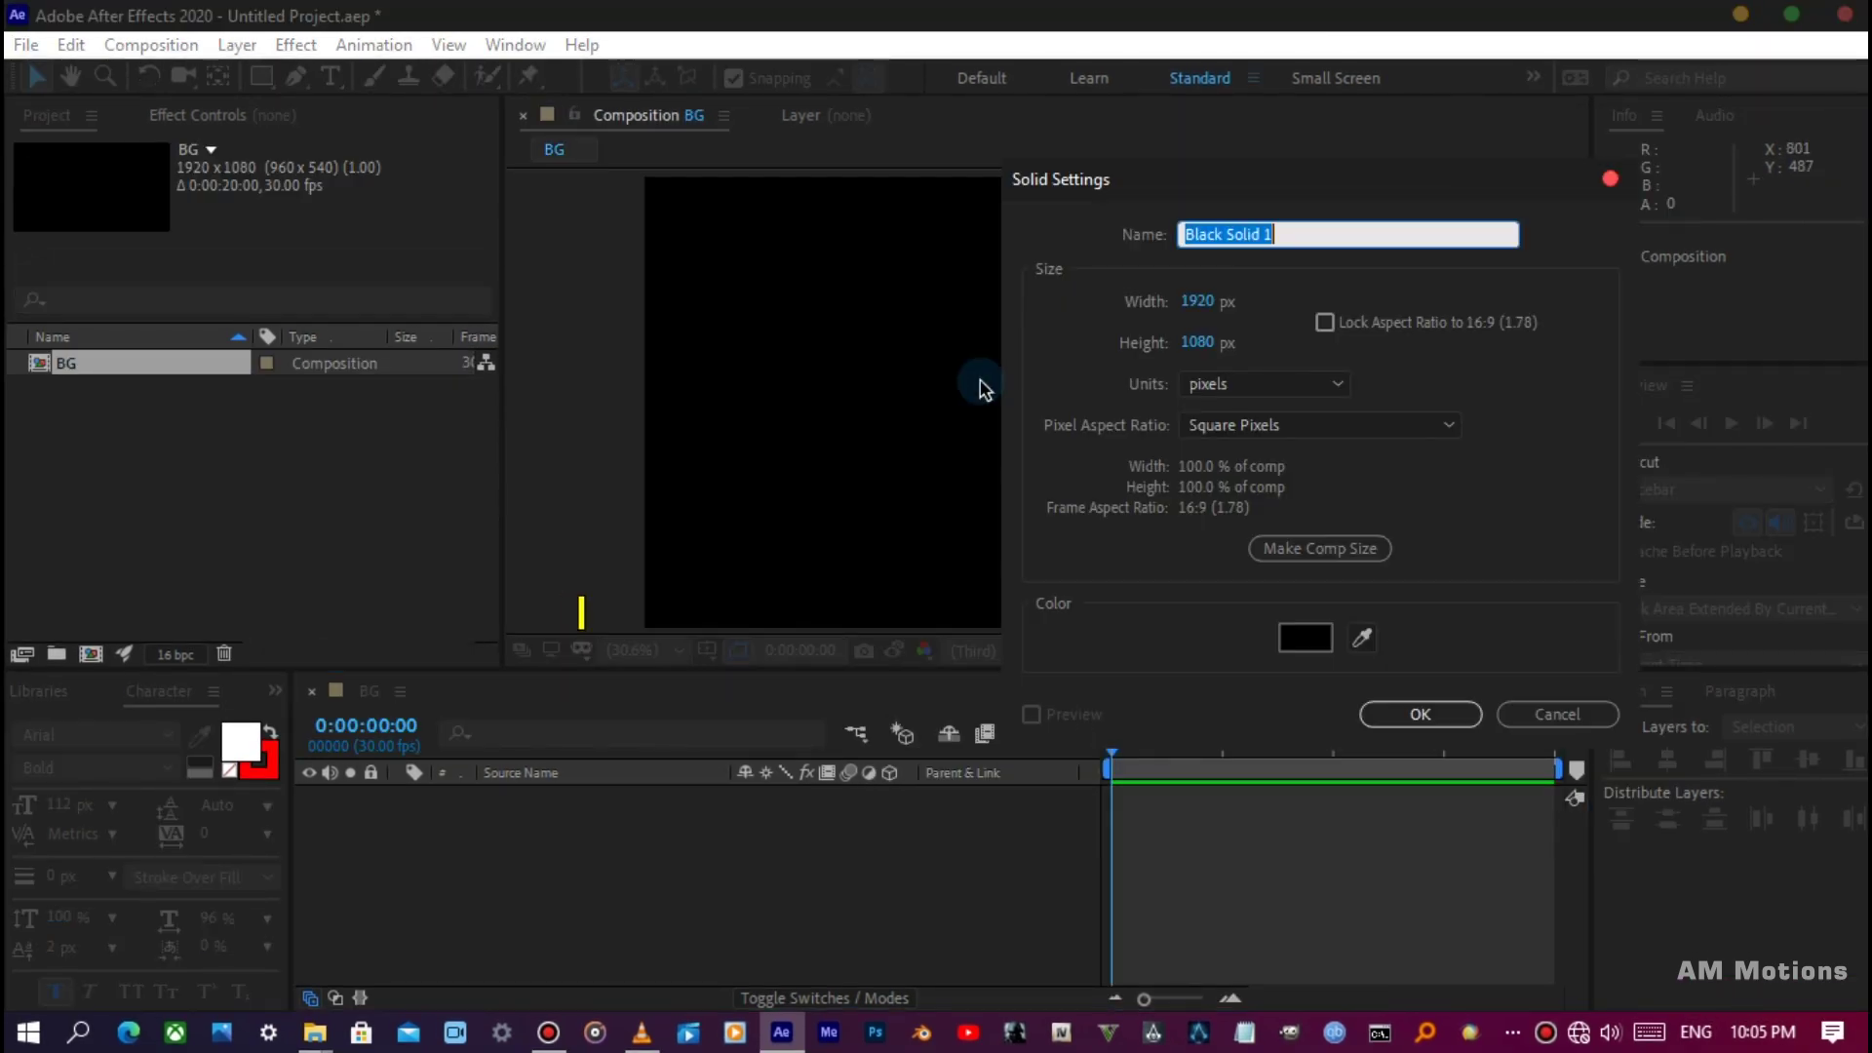
type("MASK")
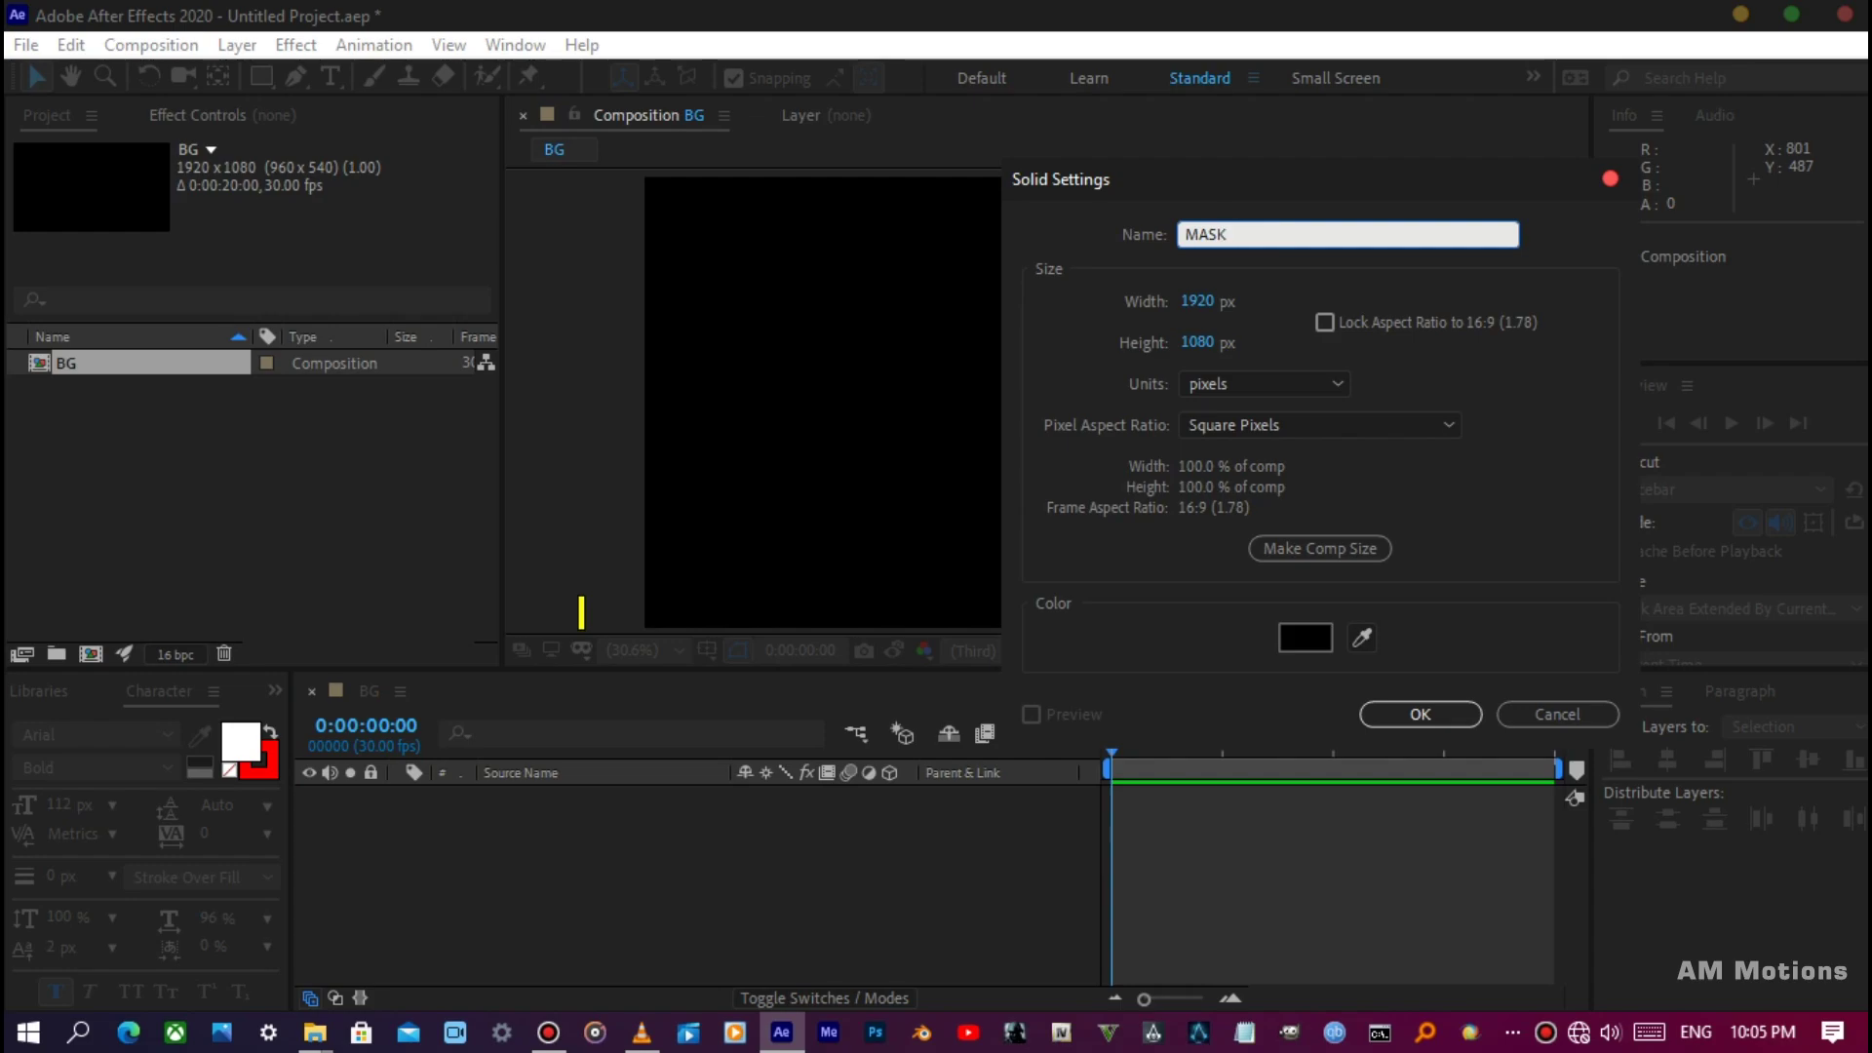
key("Return")
key("comma")
key("comma")
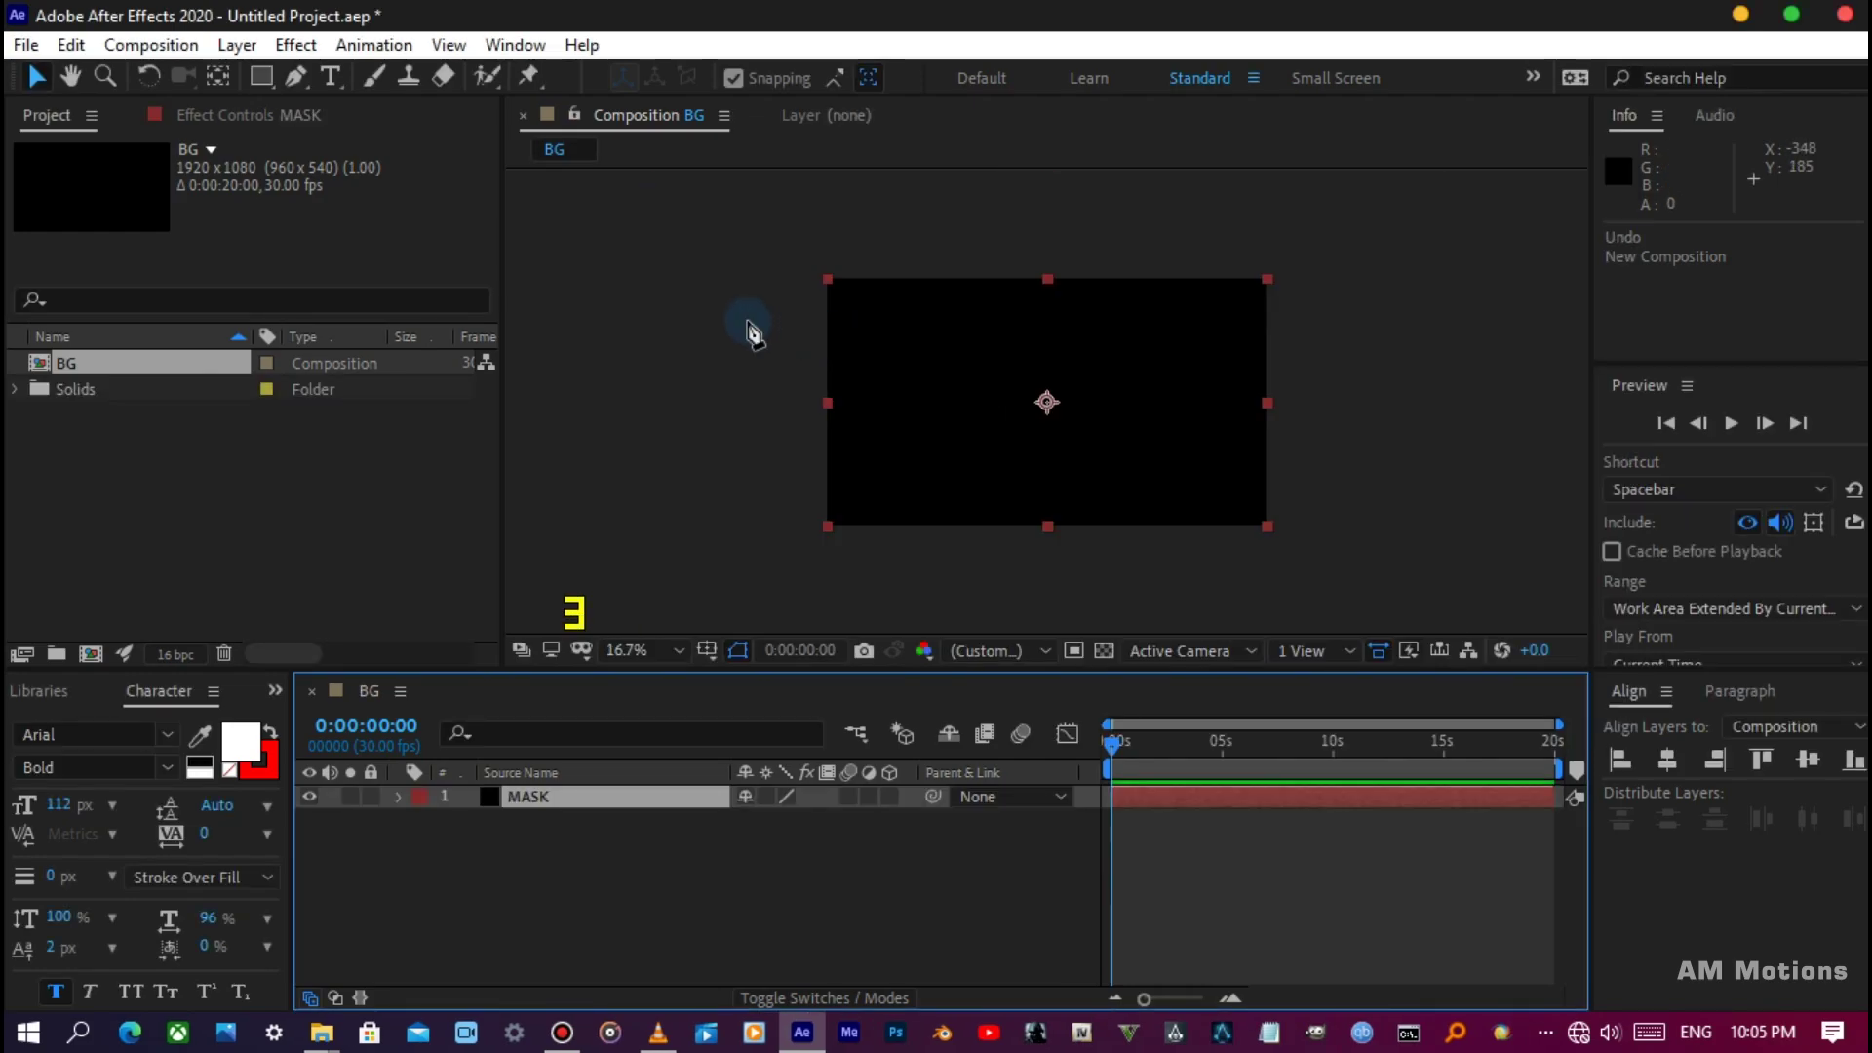
Draw a curved three-vertex open mask on MASK from upper left, through the centre, to lower right.
key("g")
key("comma")
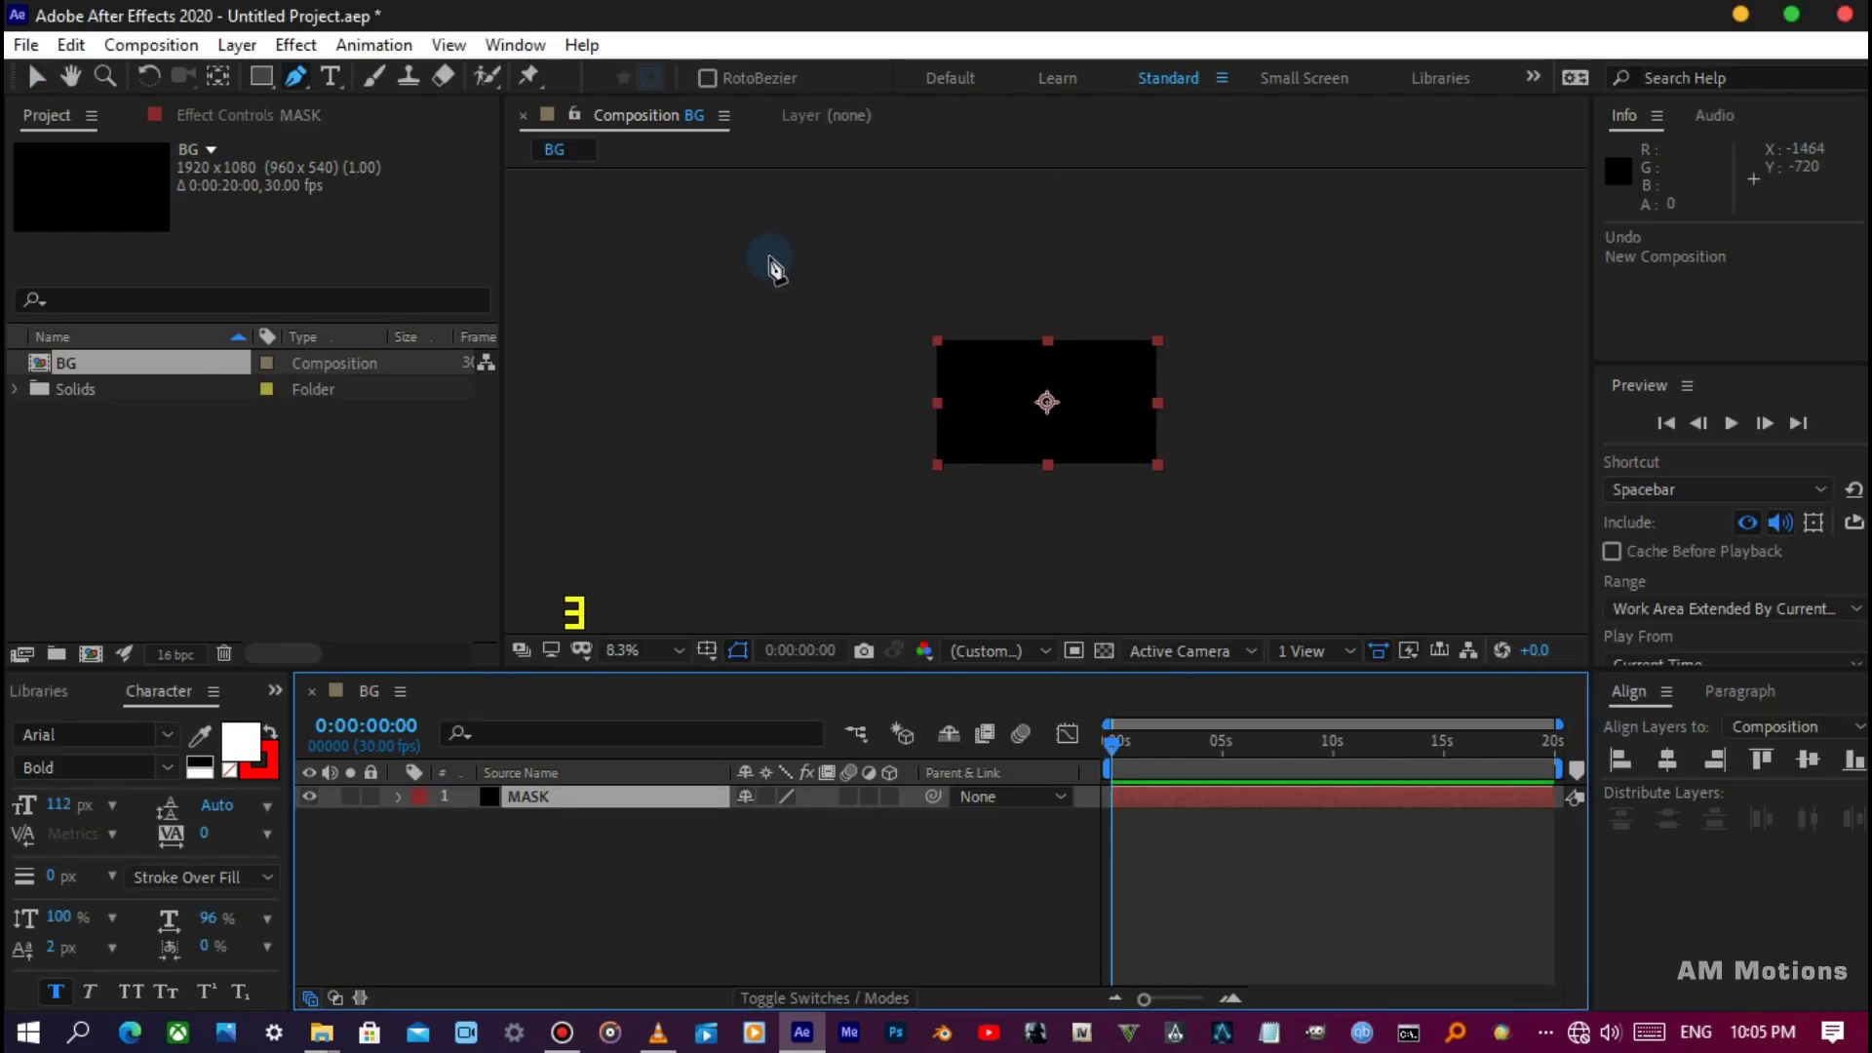
left_click(767, 252)
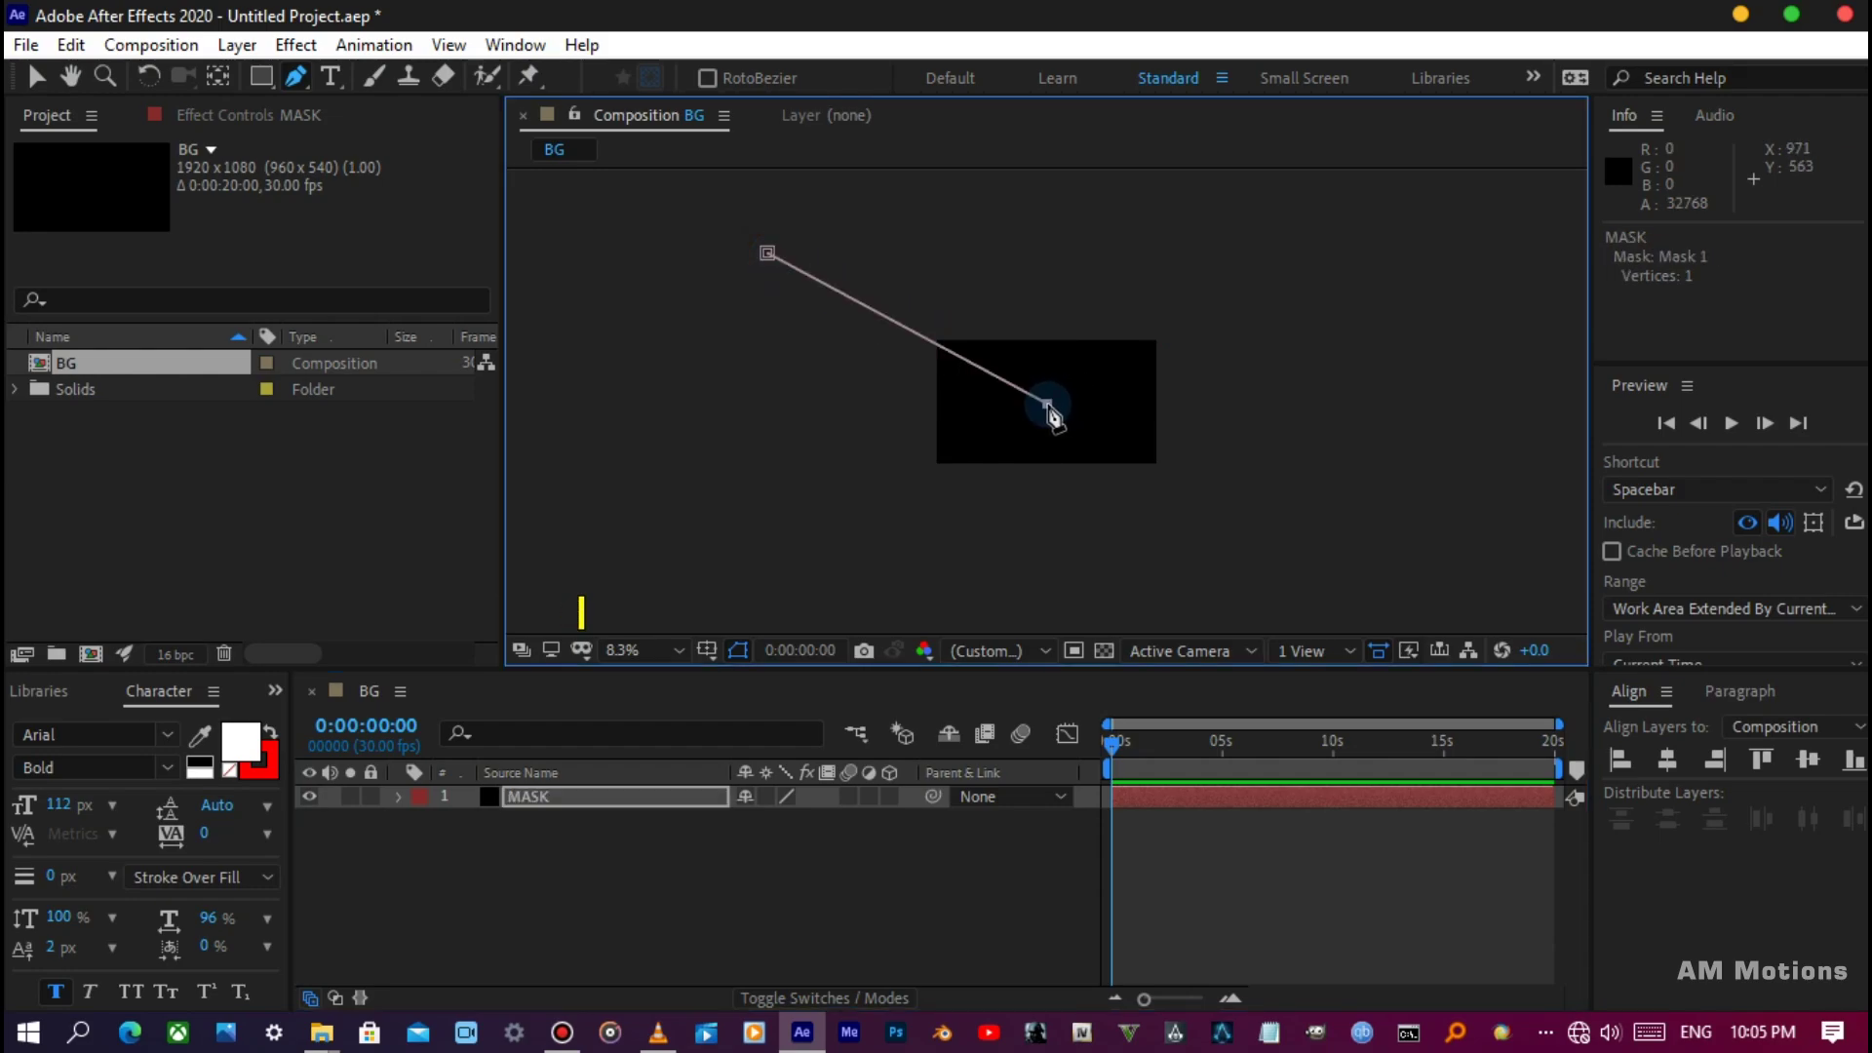
left_click_drag(1048, 405, 1139, 477)
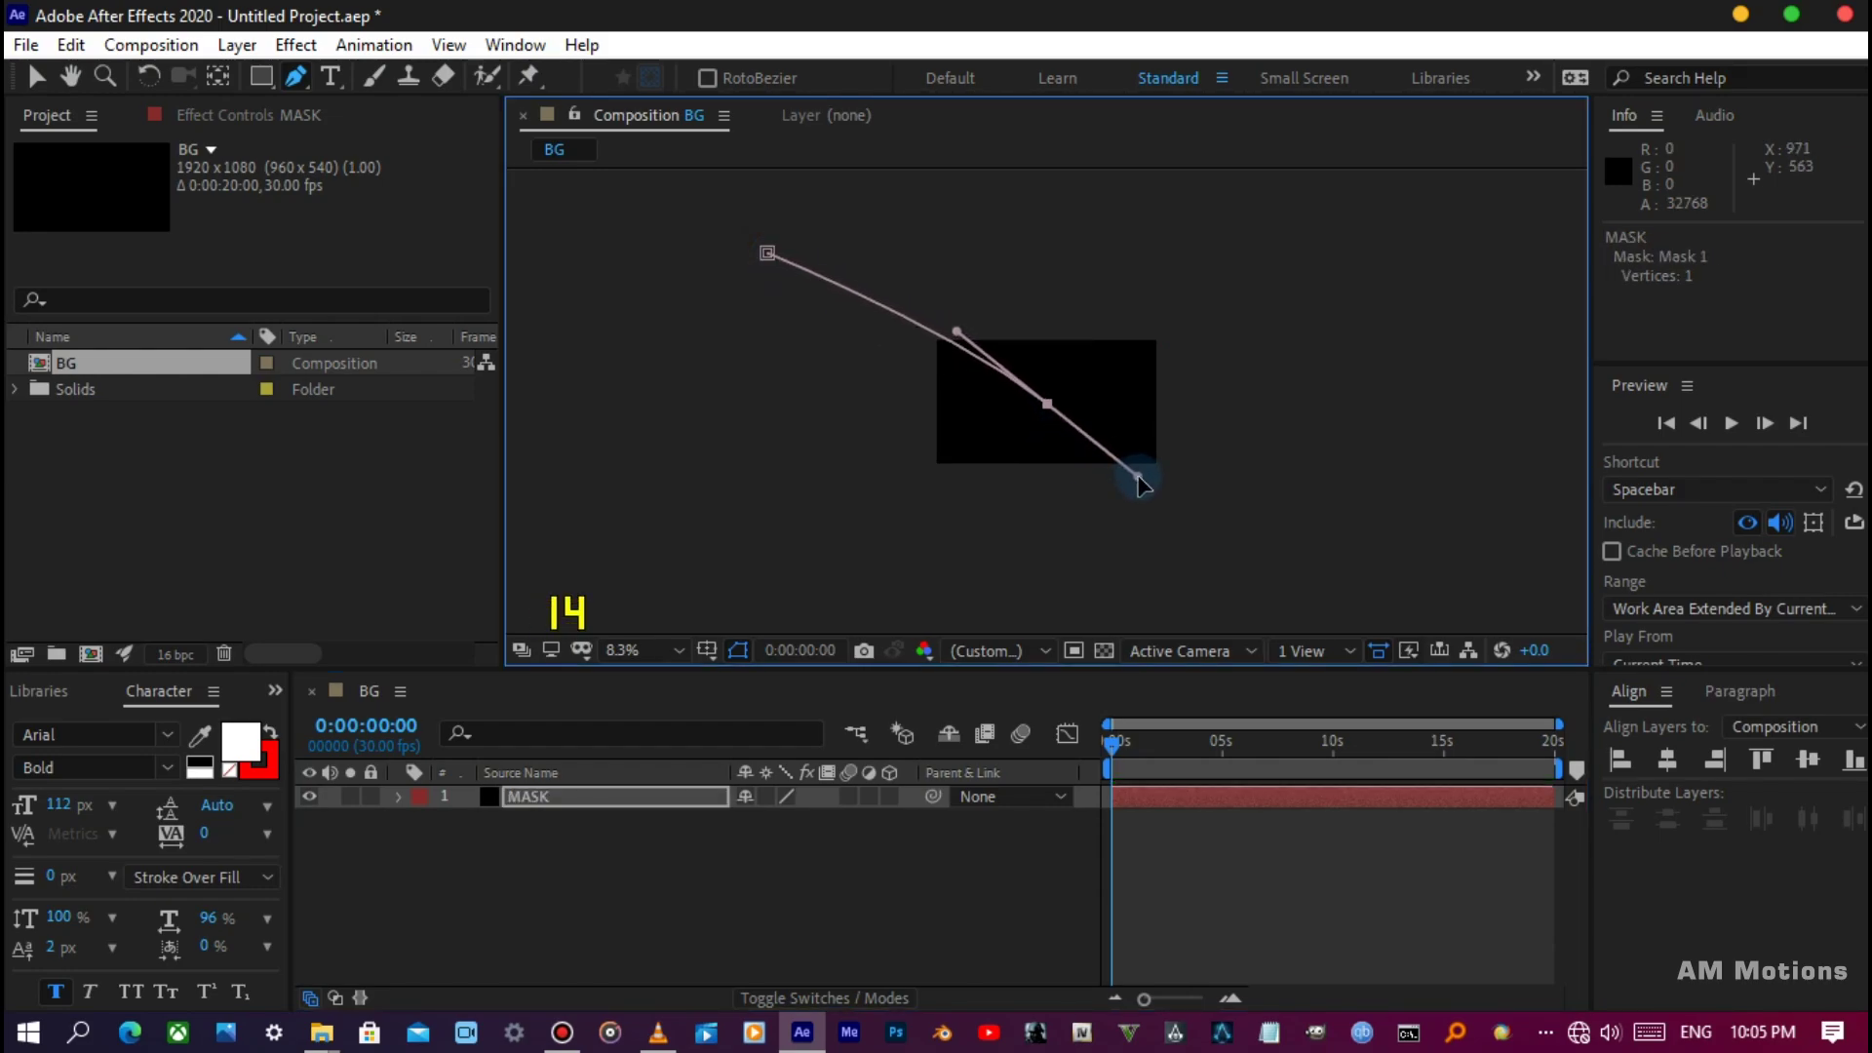
left_click_drag(1326, 546, 1380, 552)
key("v")
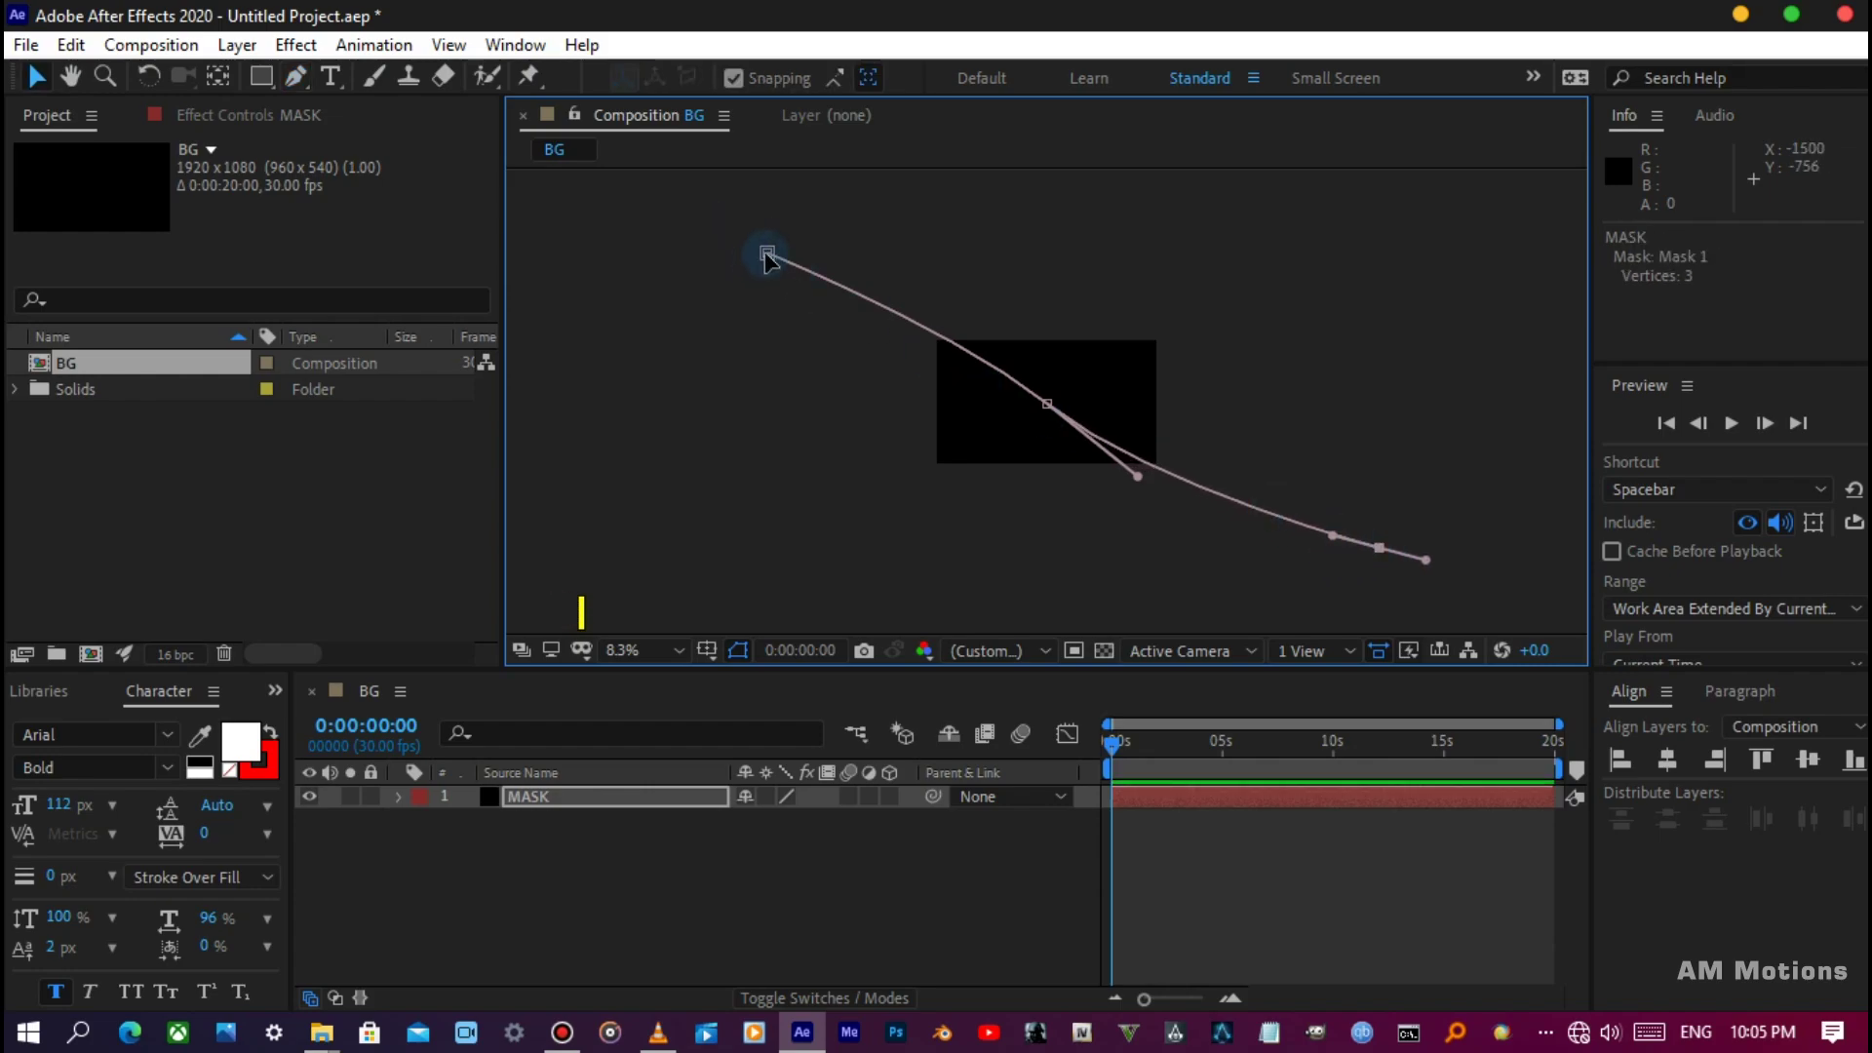
left_click_drag(768, 257, 659, 214)
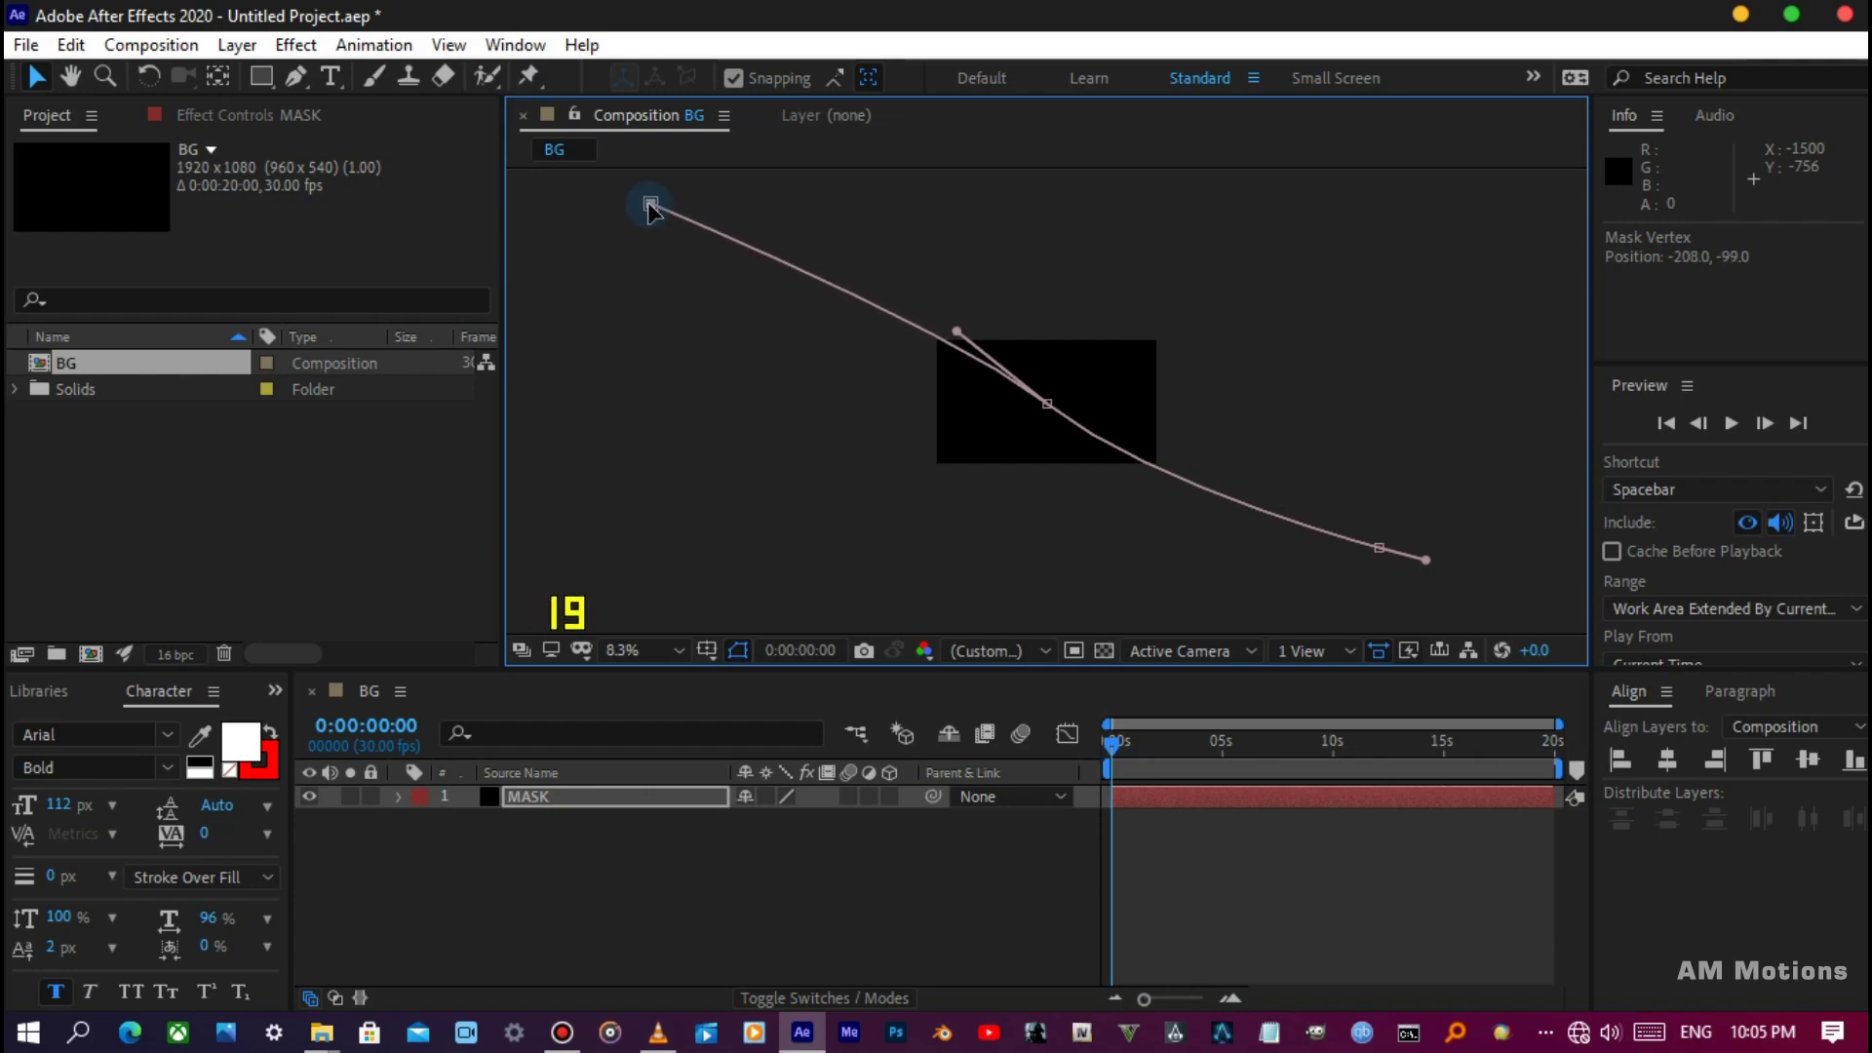
key("period")
key("period")
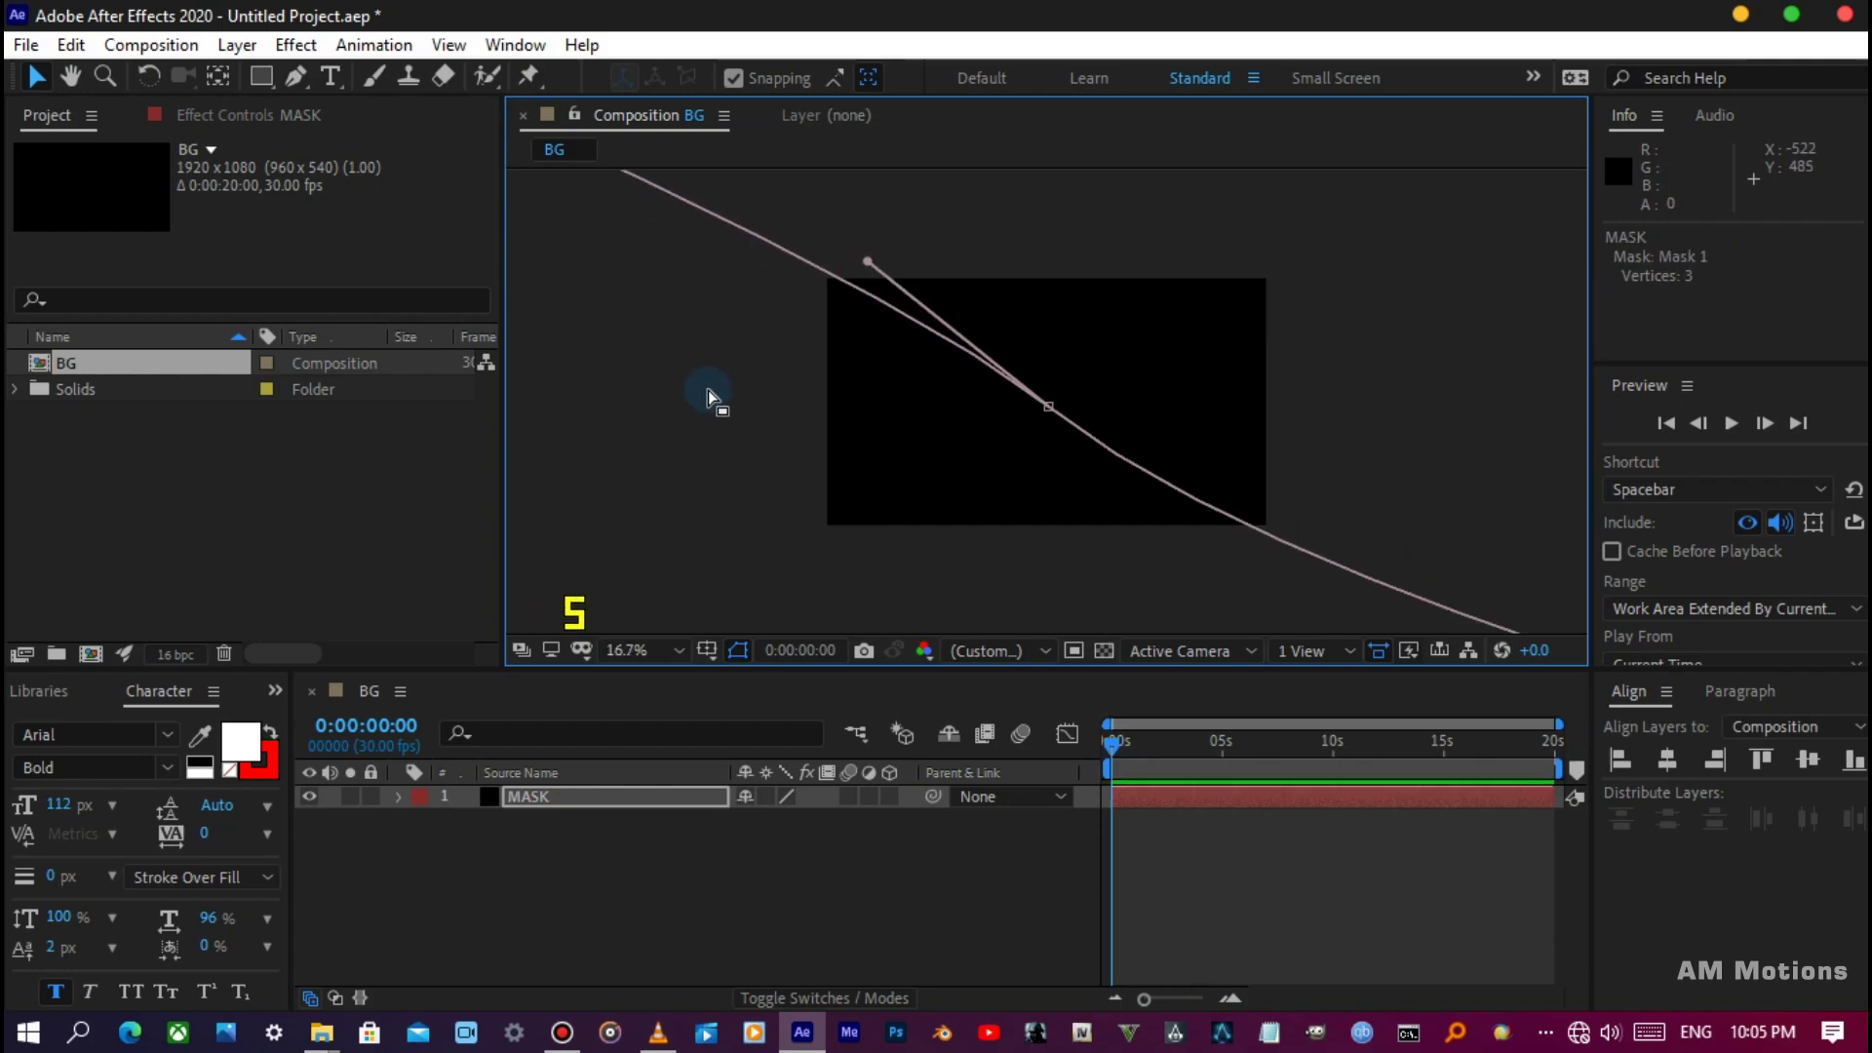
left_click(708, 390)
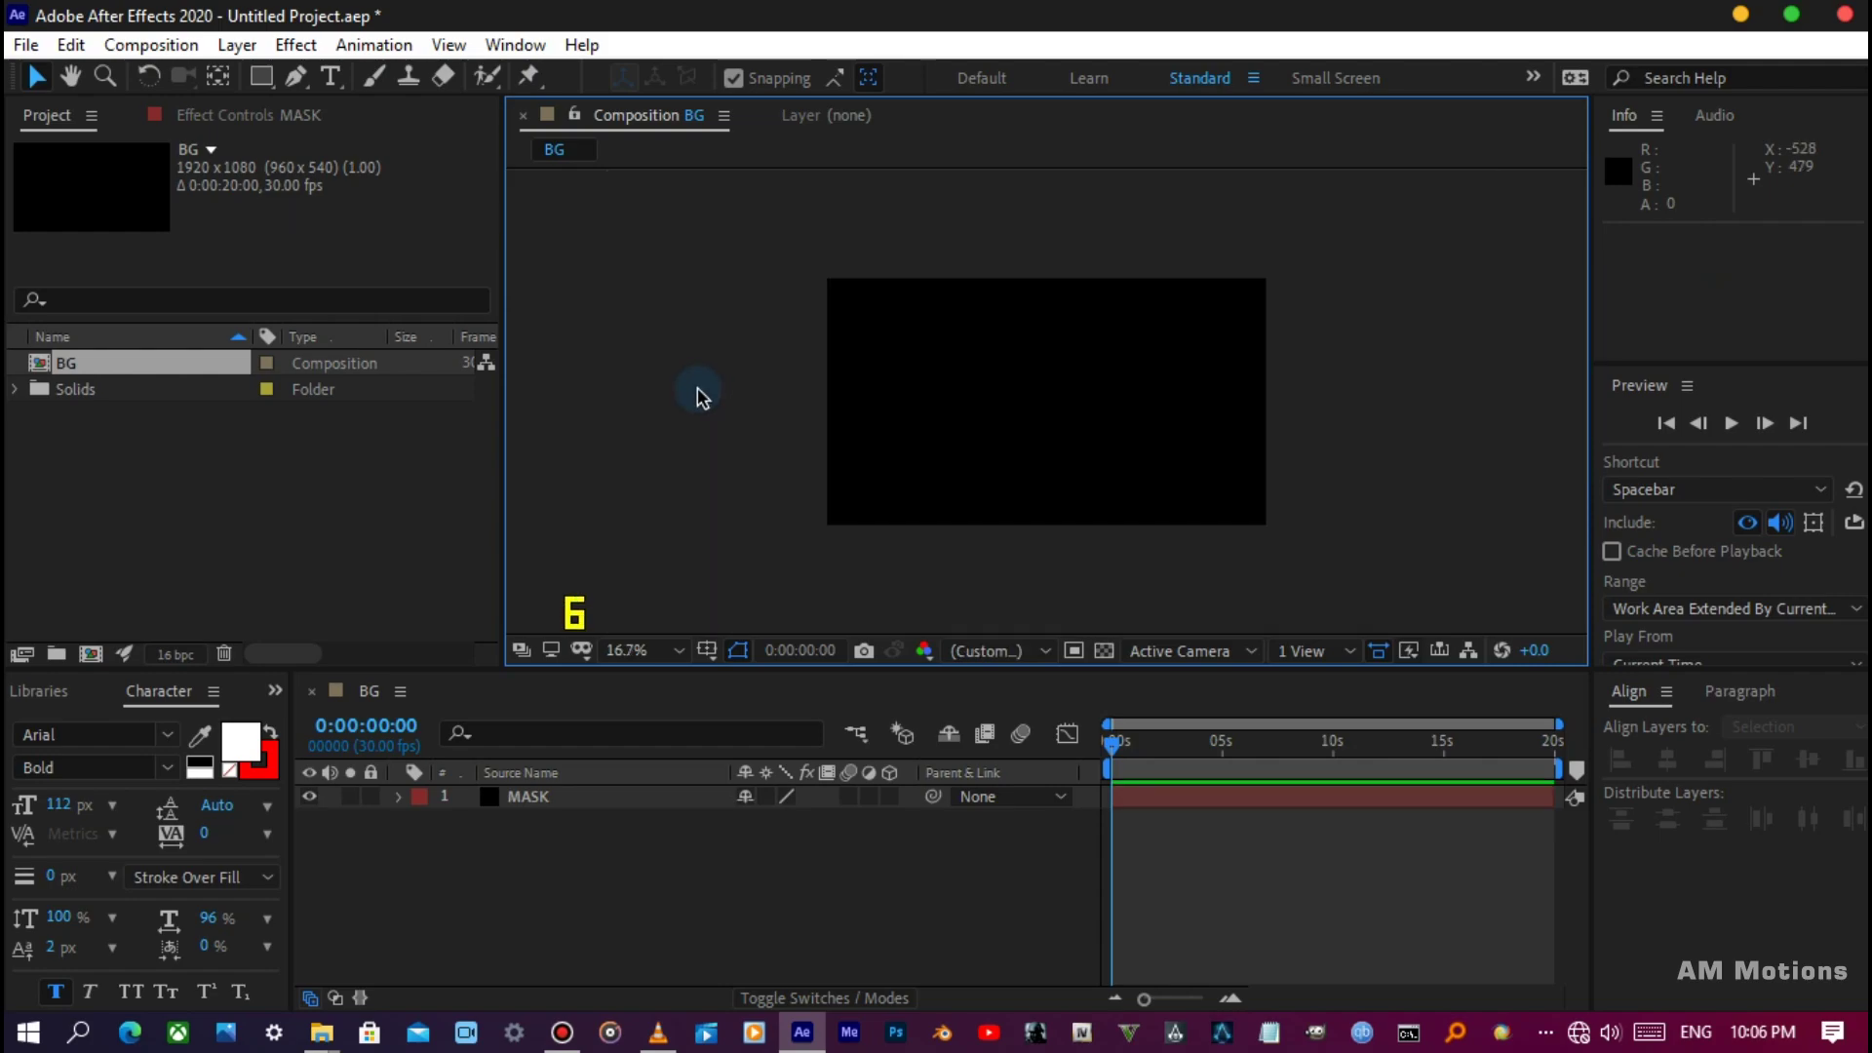
left_click(643, 650)
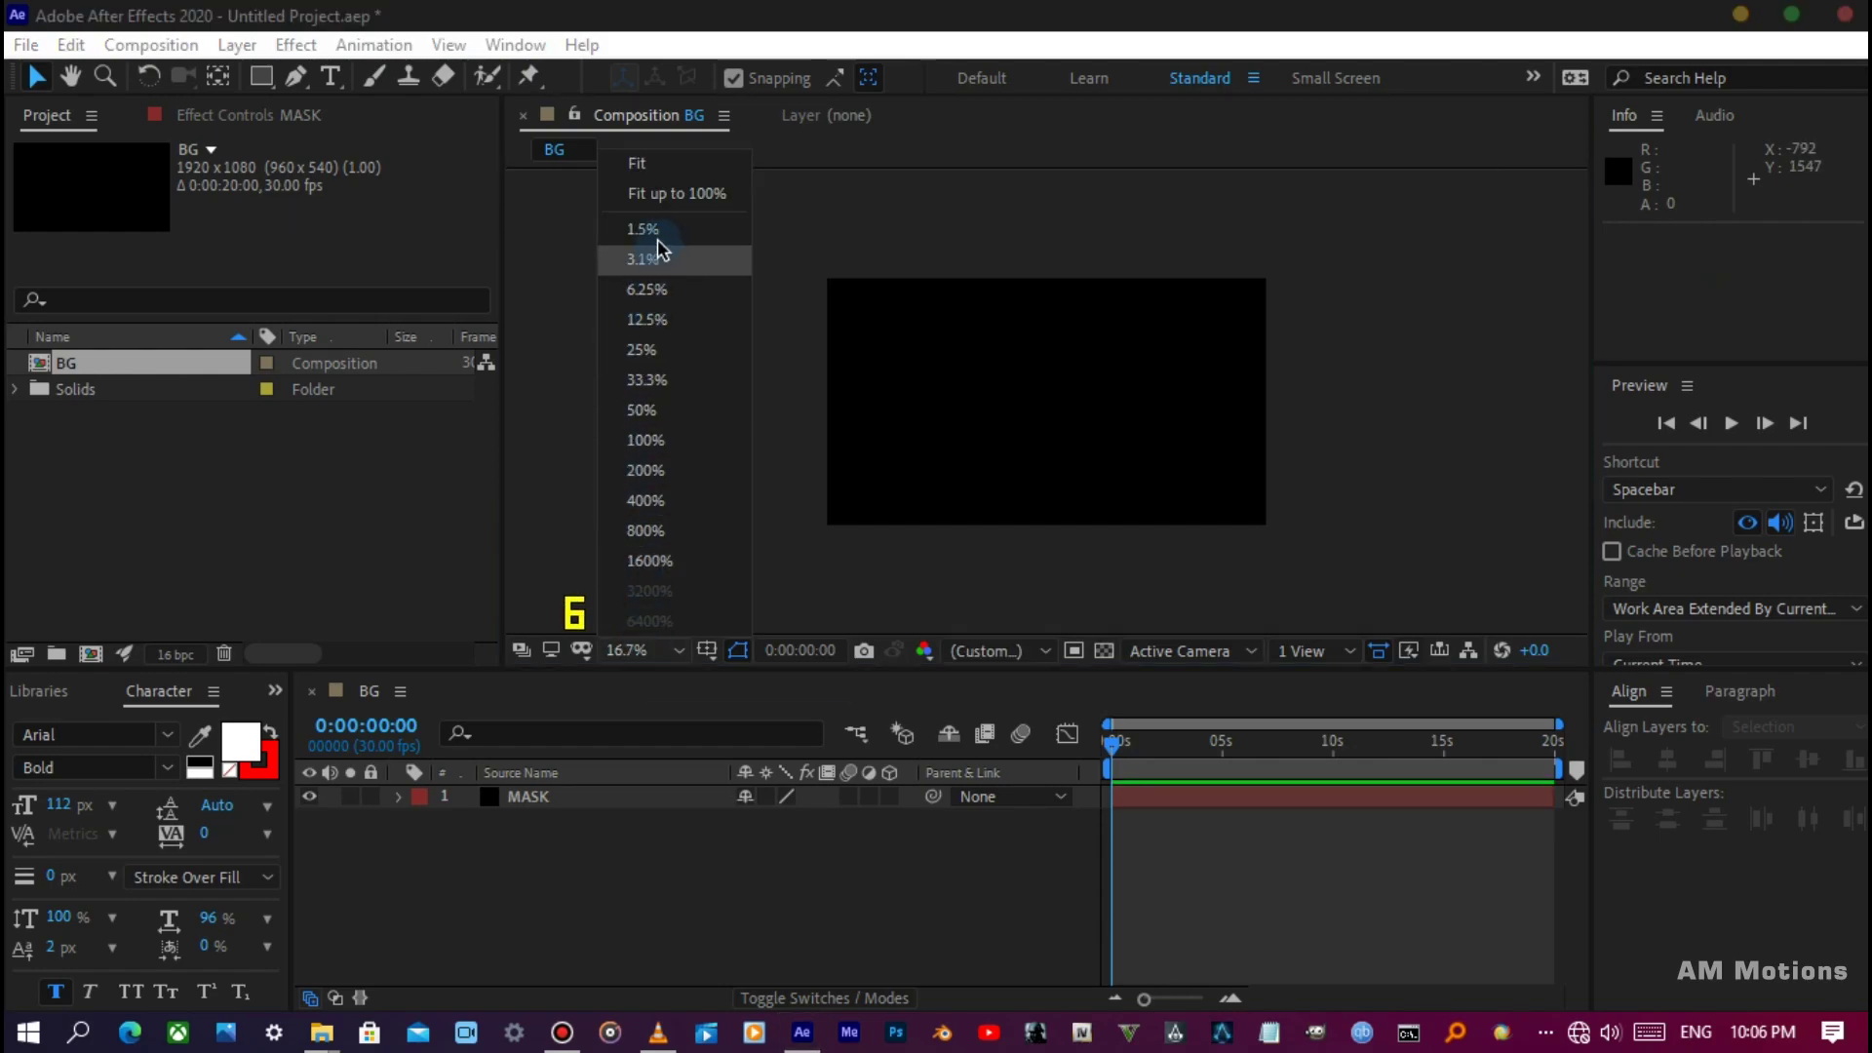
left_click(634, 164)
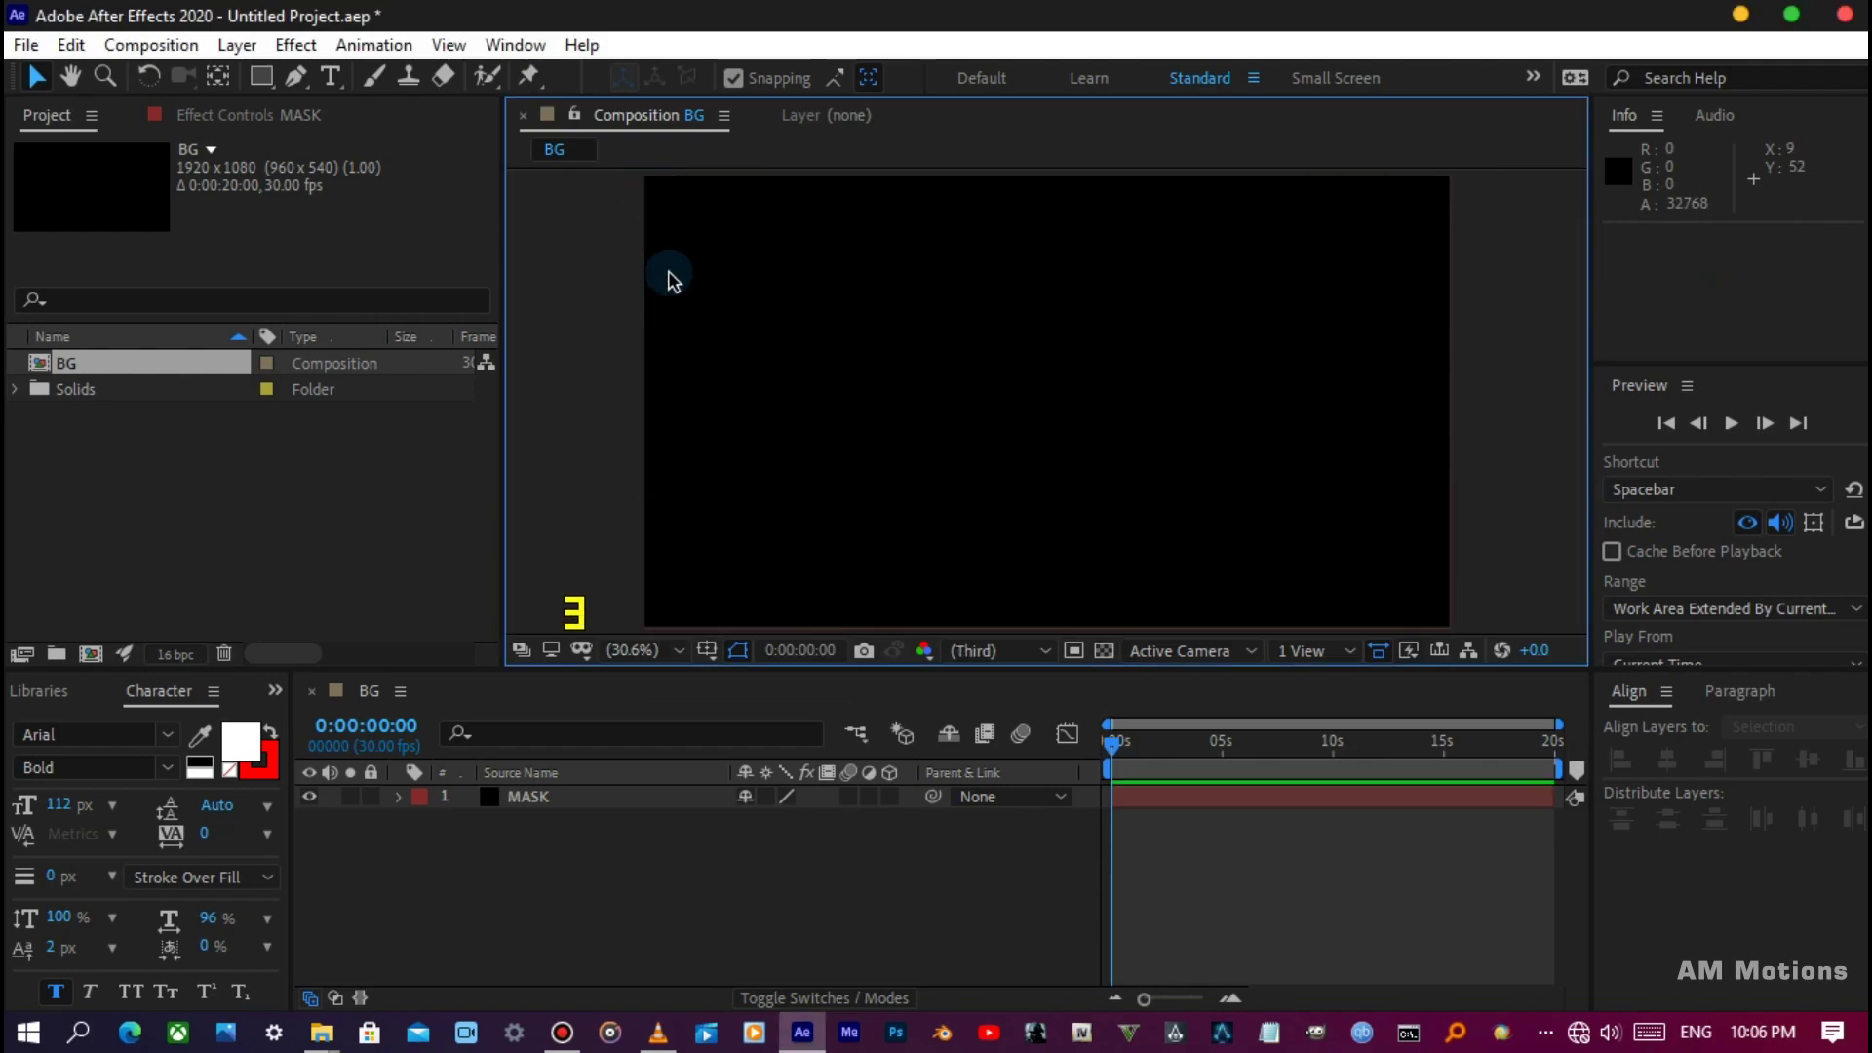
left_click(597, 826)
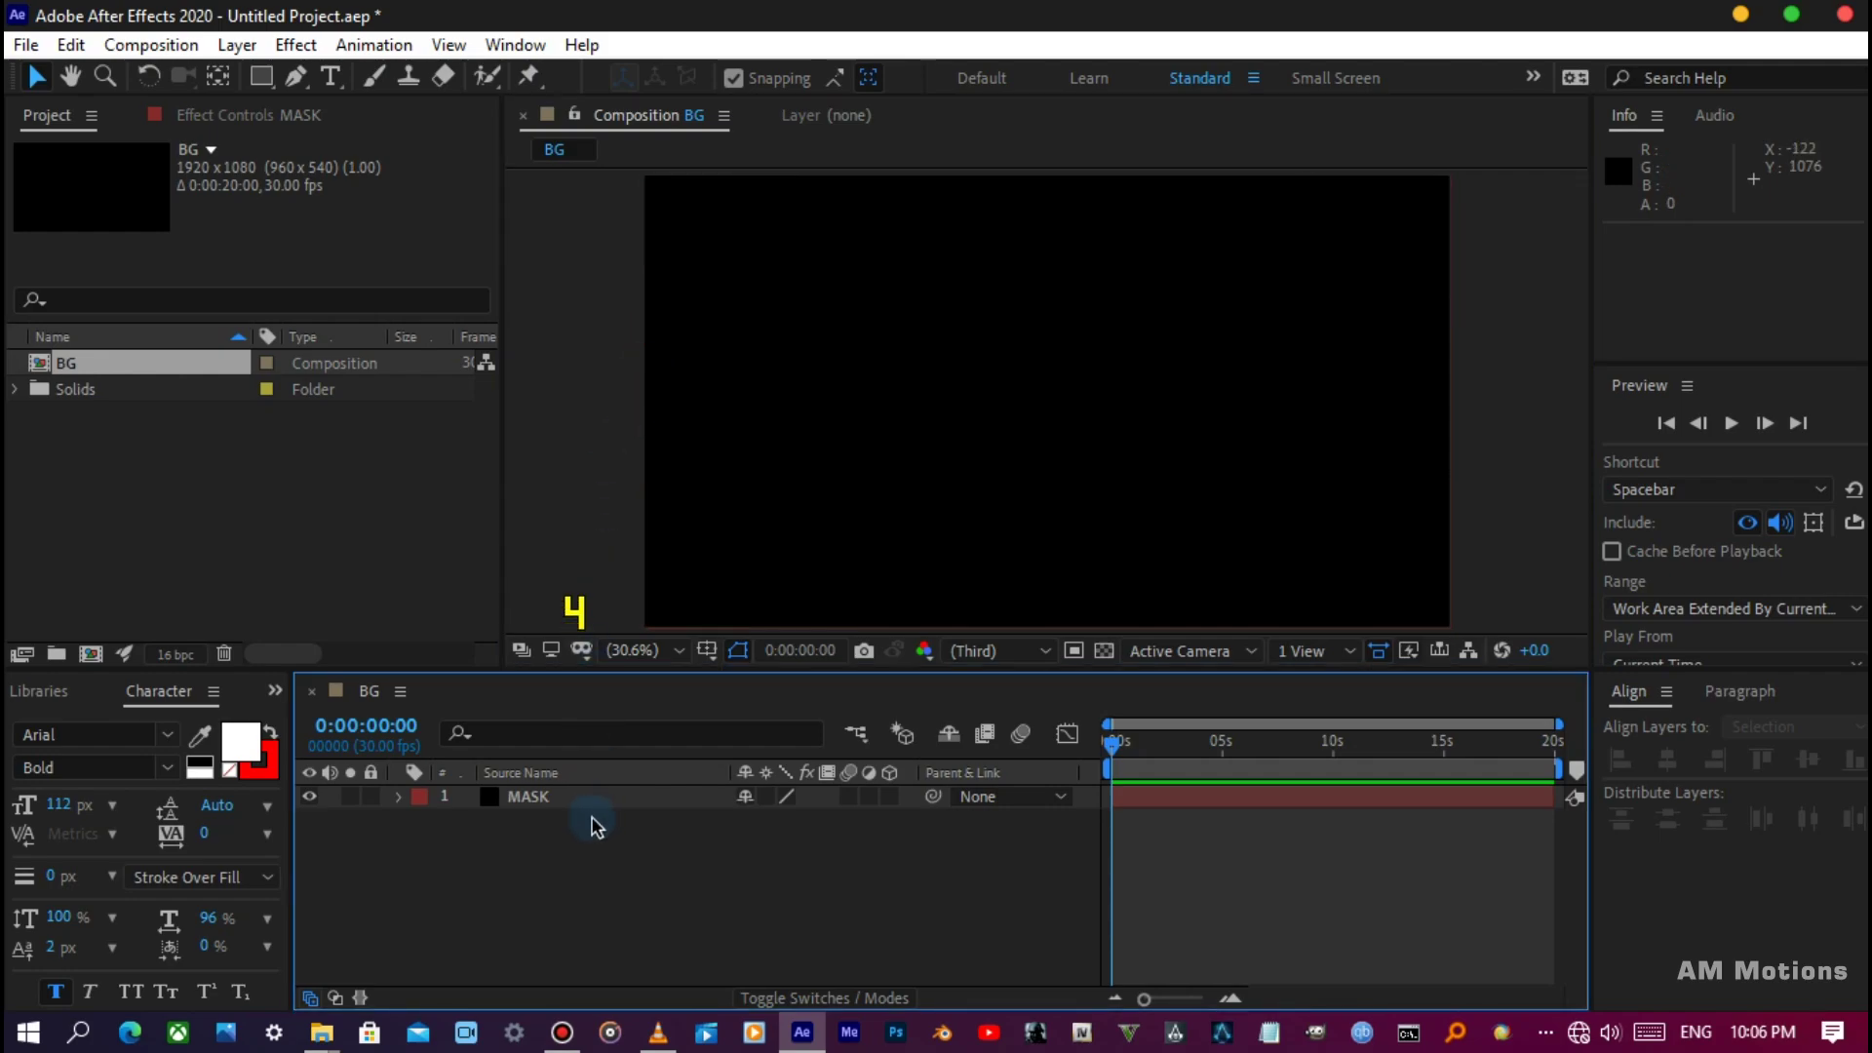
Add a new full-frame solid layer named FORM to the BG composition.
right_click(596, 824)
mouse_move(655, 519)
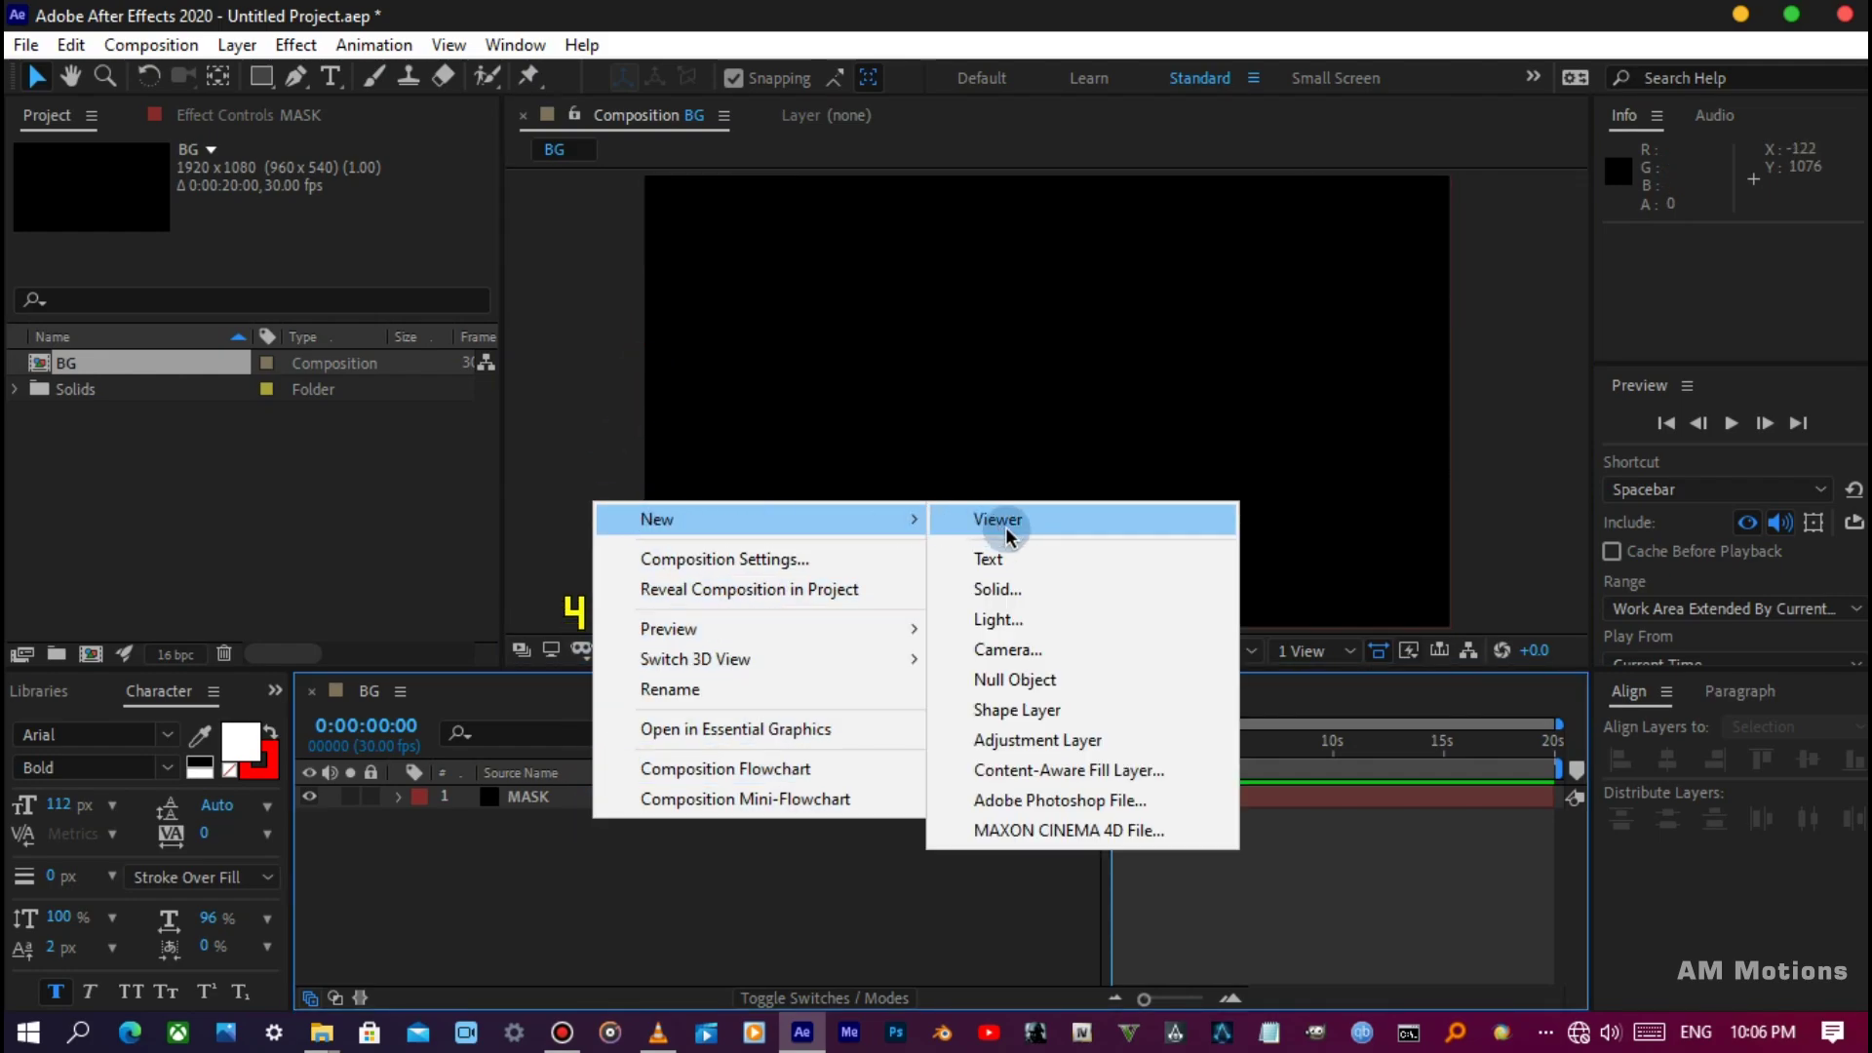
left_click(1005, 587)
type("FORM")
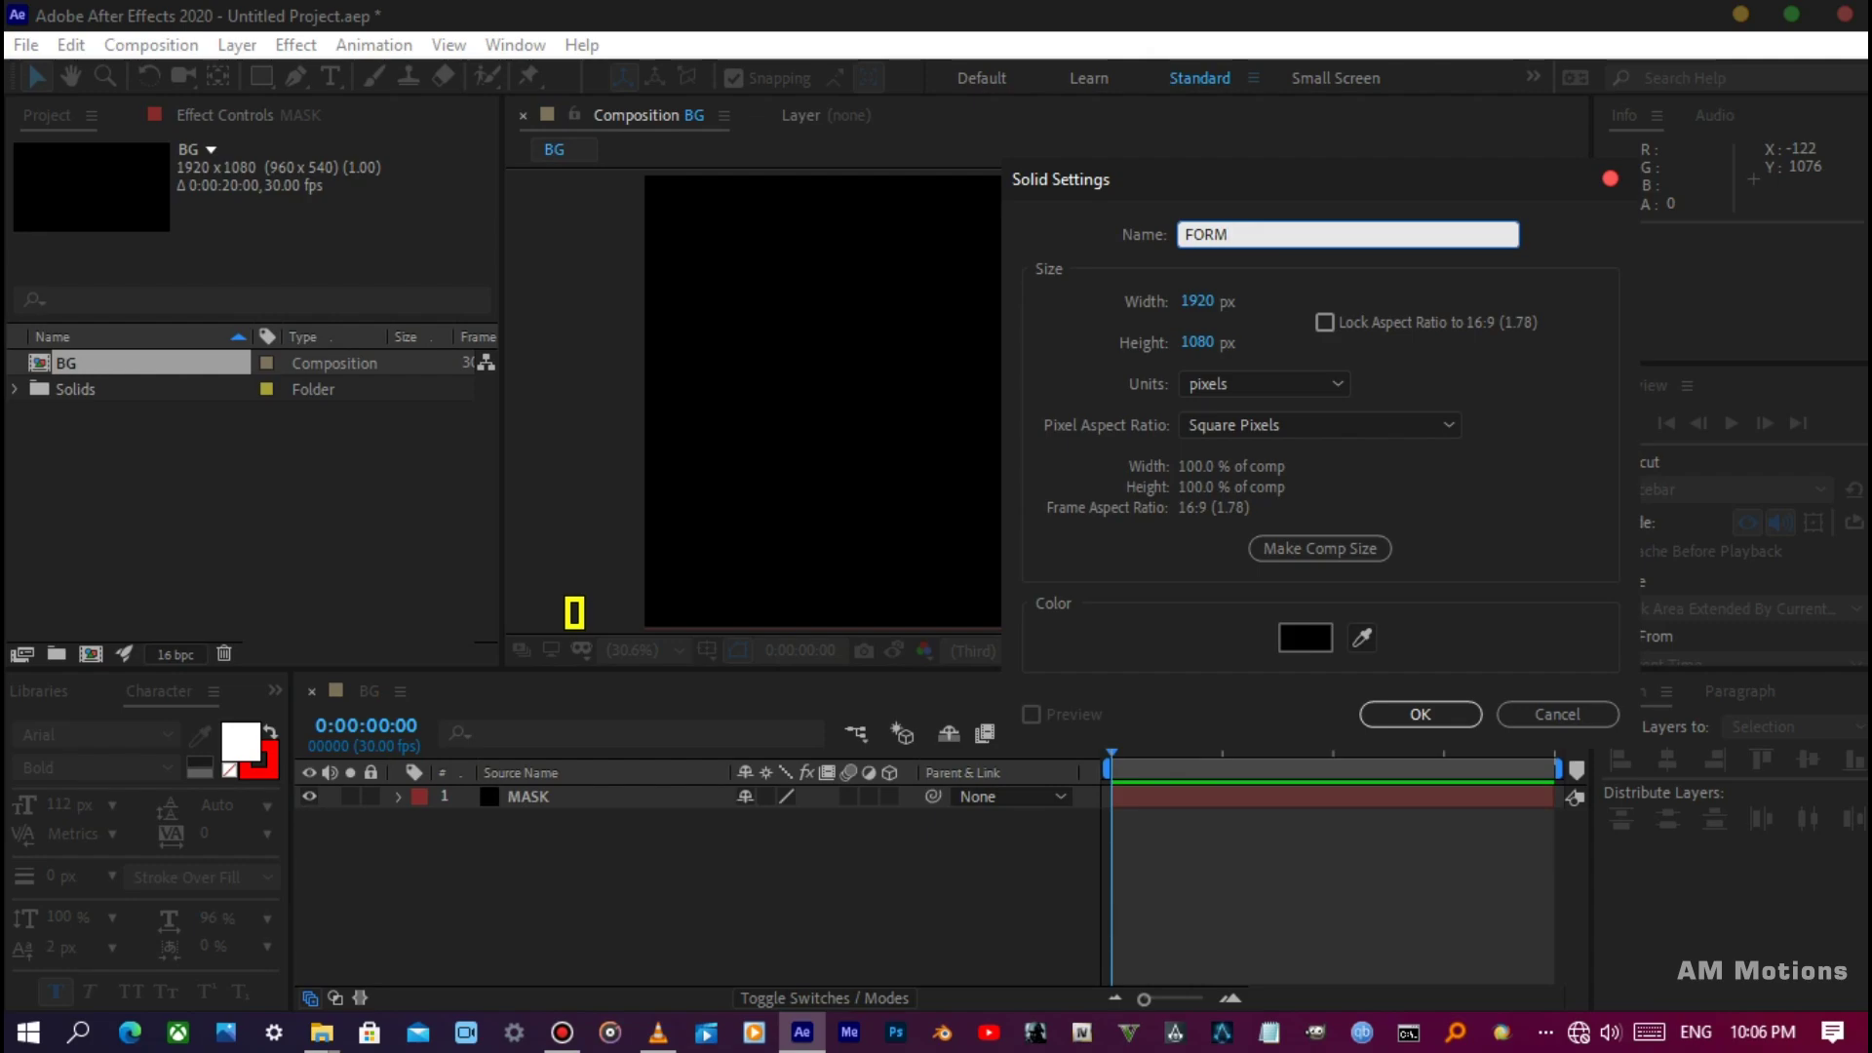
key("Return")
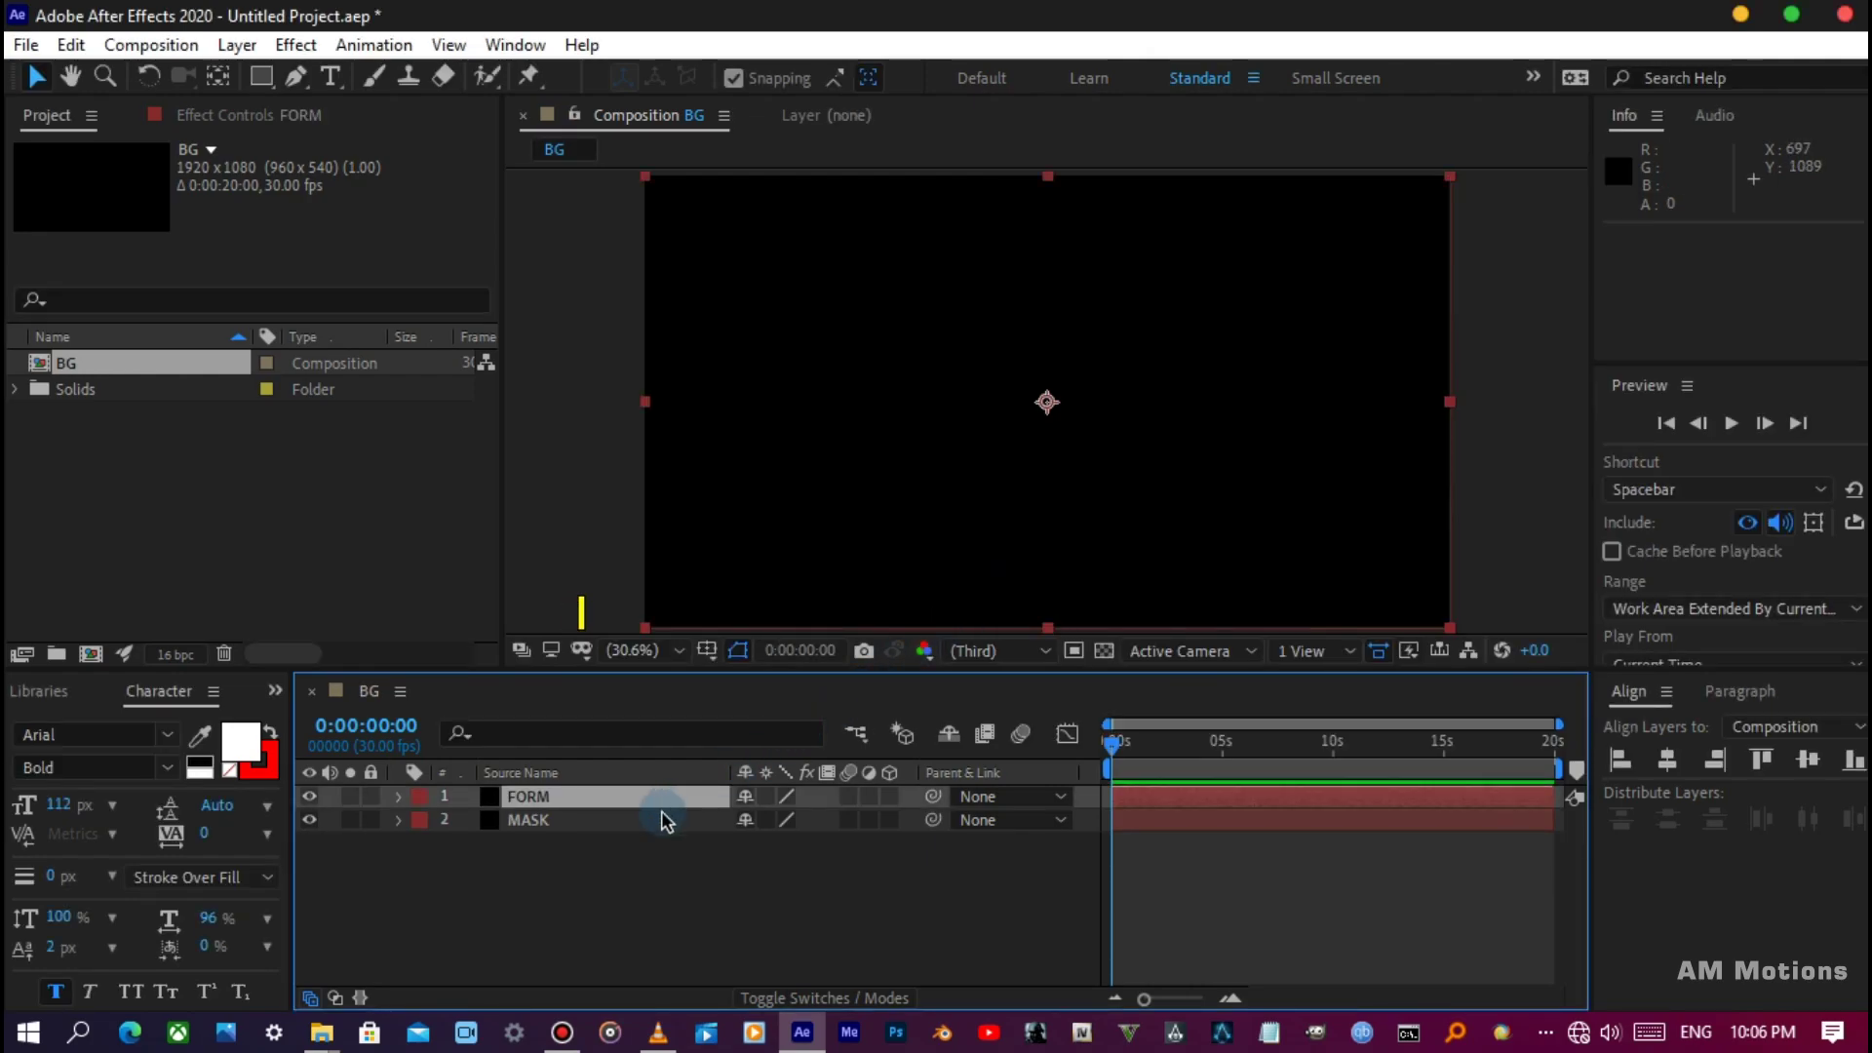
Hide the MASK layer and apply the Trapcode Form effect to FORM.
left_click(309, 819)
key("ctrl+space")
type("f")
key("Up")
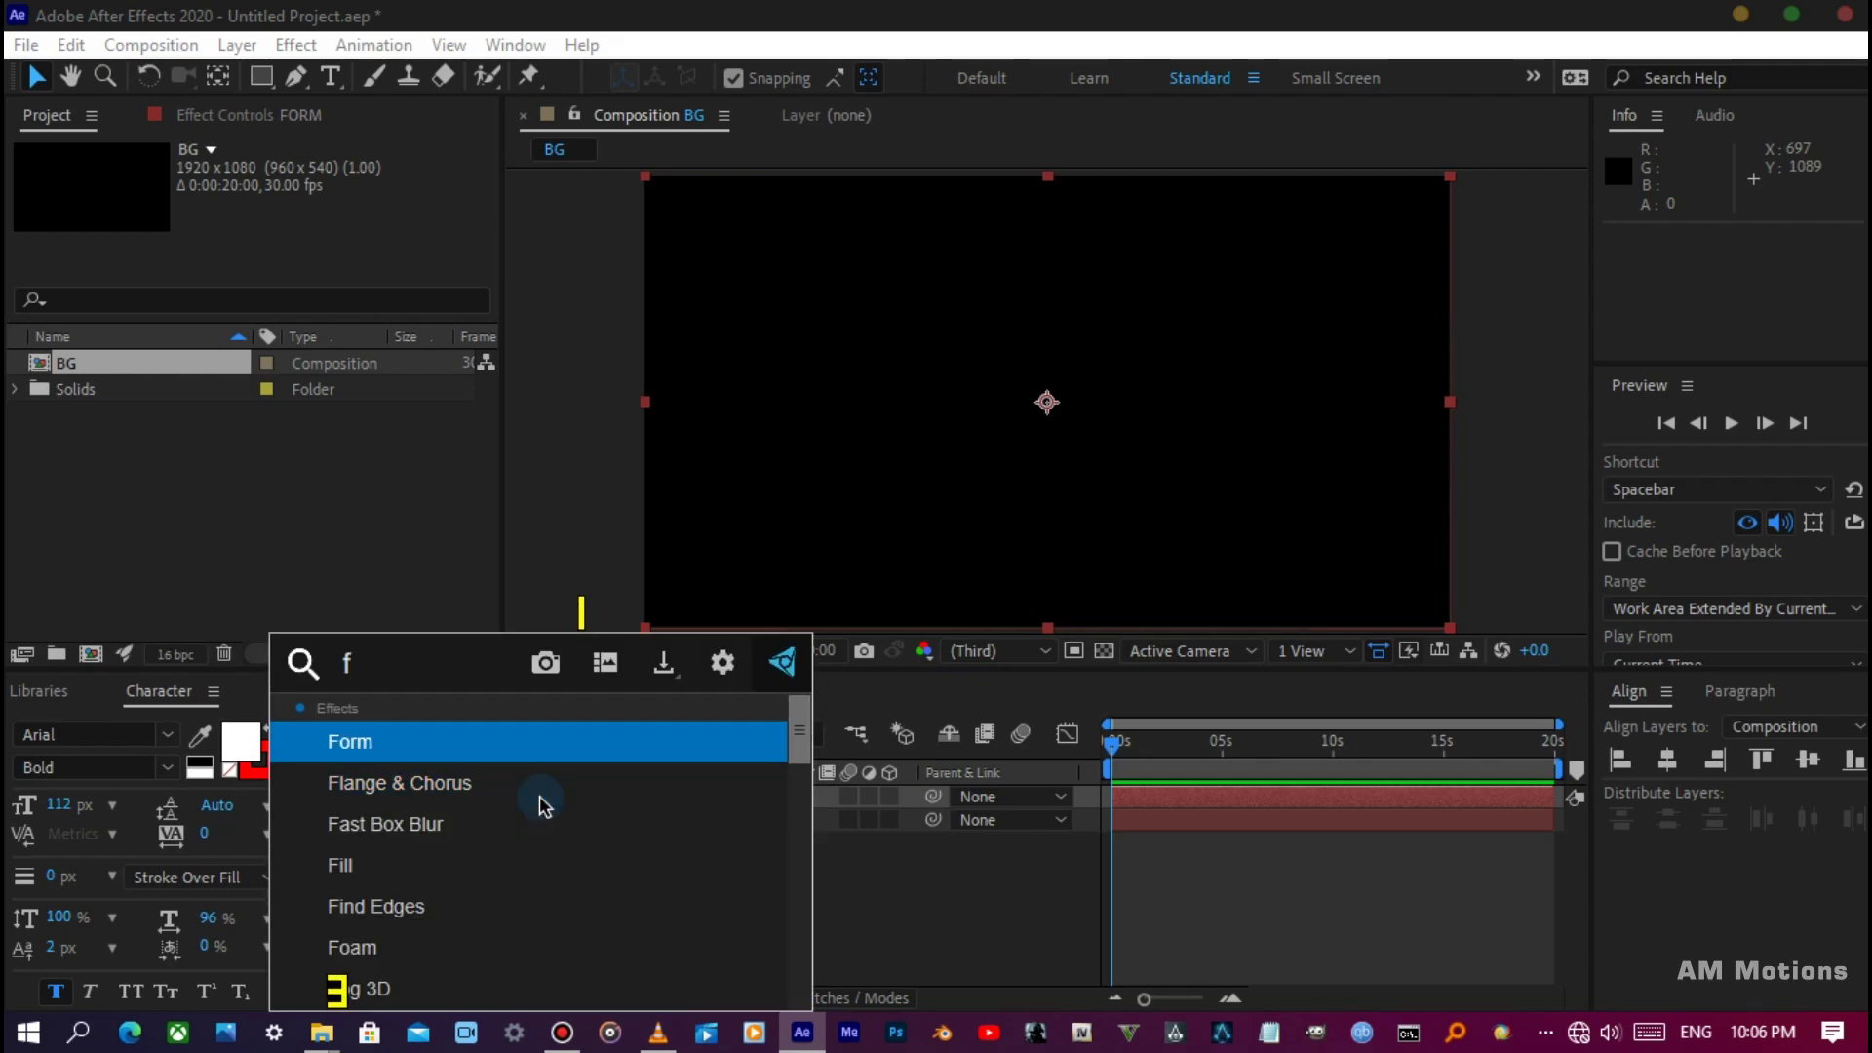
key("Return")
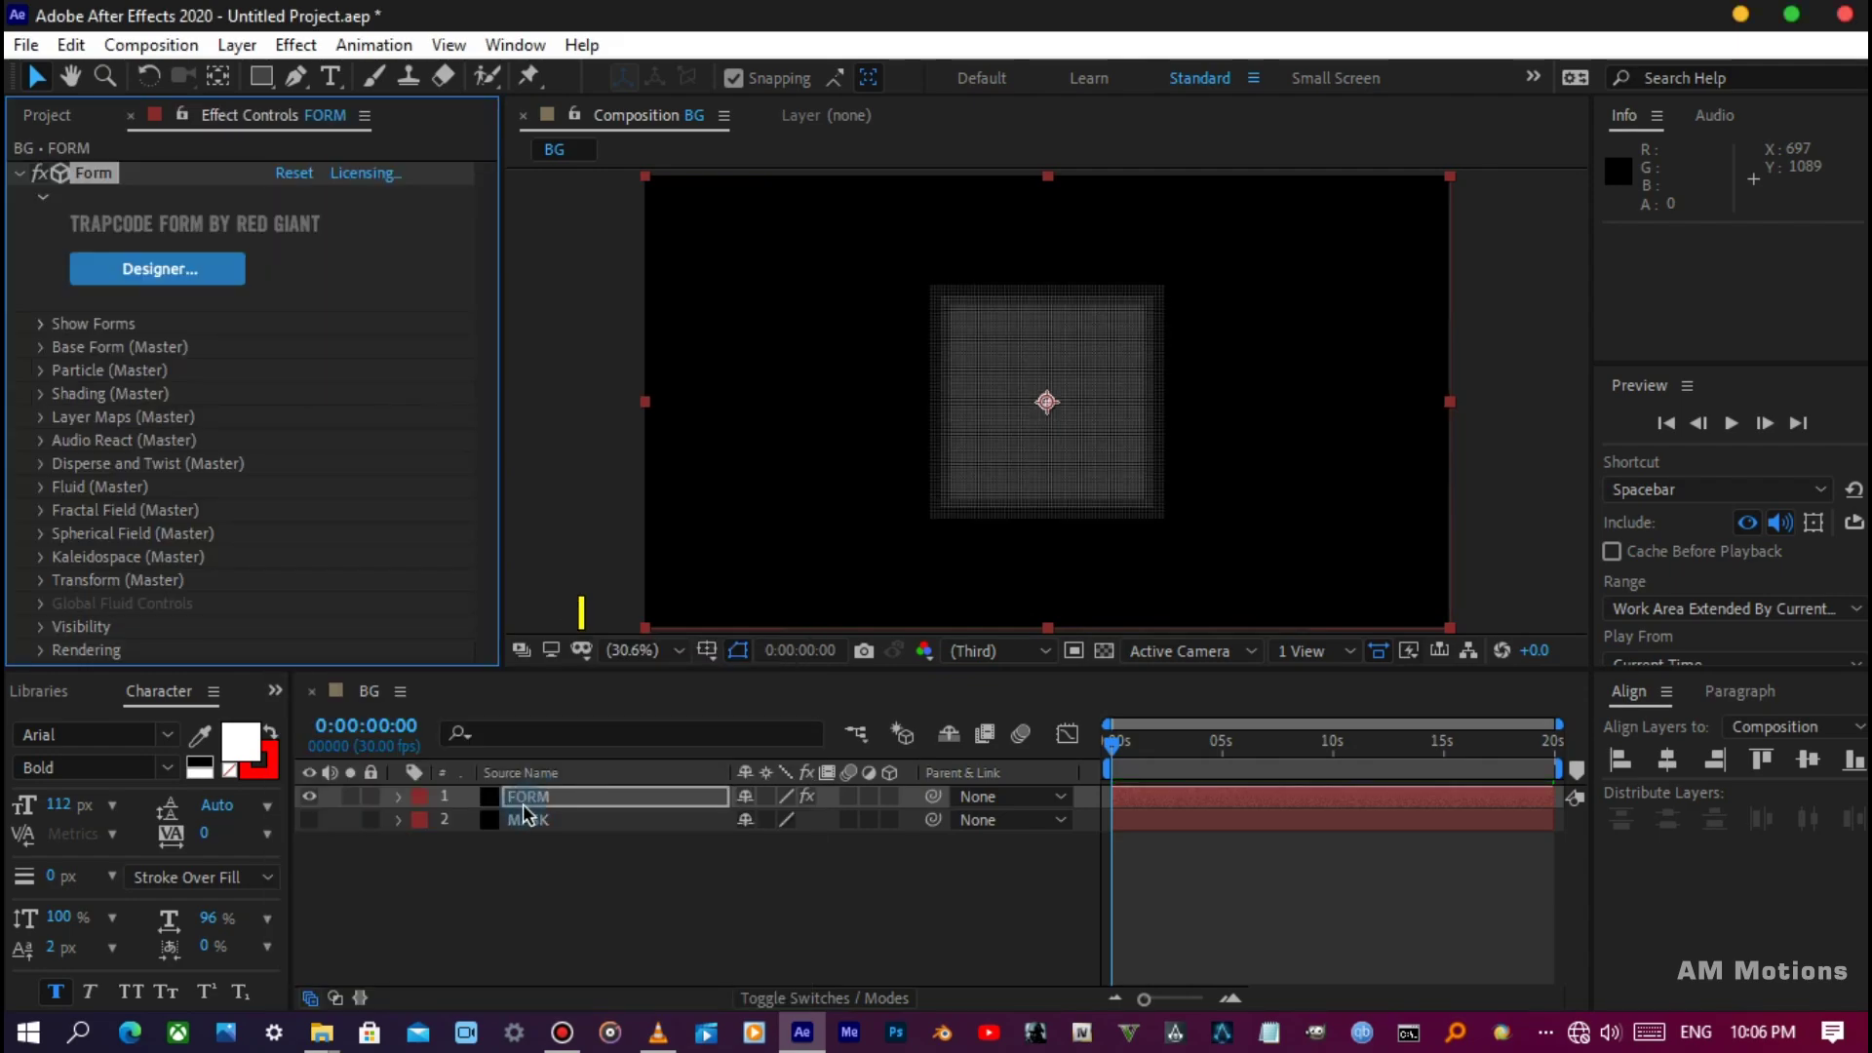
Set Form's Base Form type to Text/Mask.
left_click(396, 799)
left_click(398, 798)
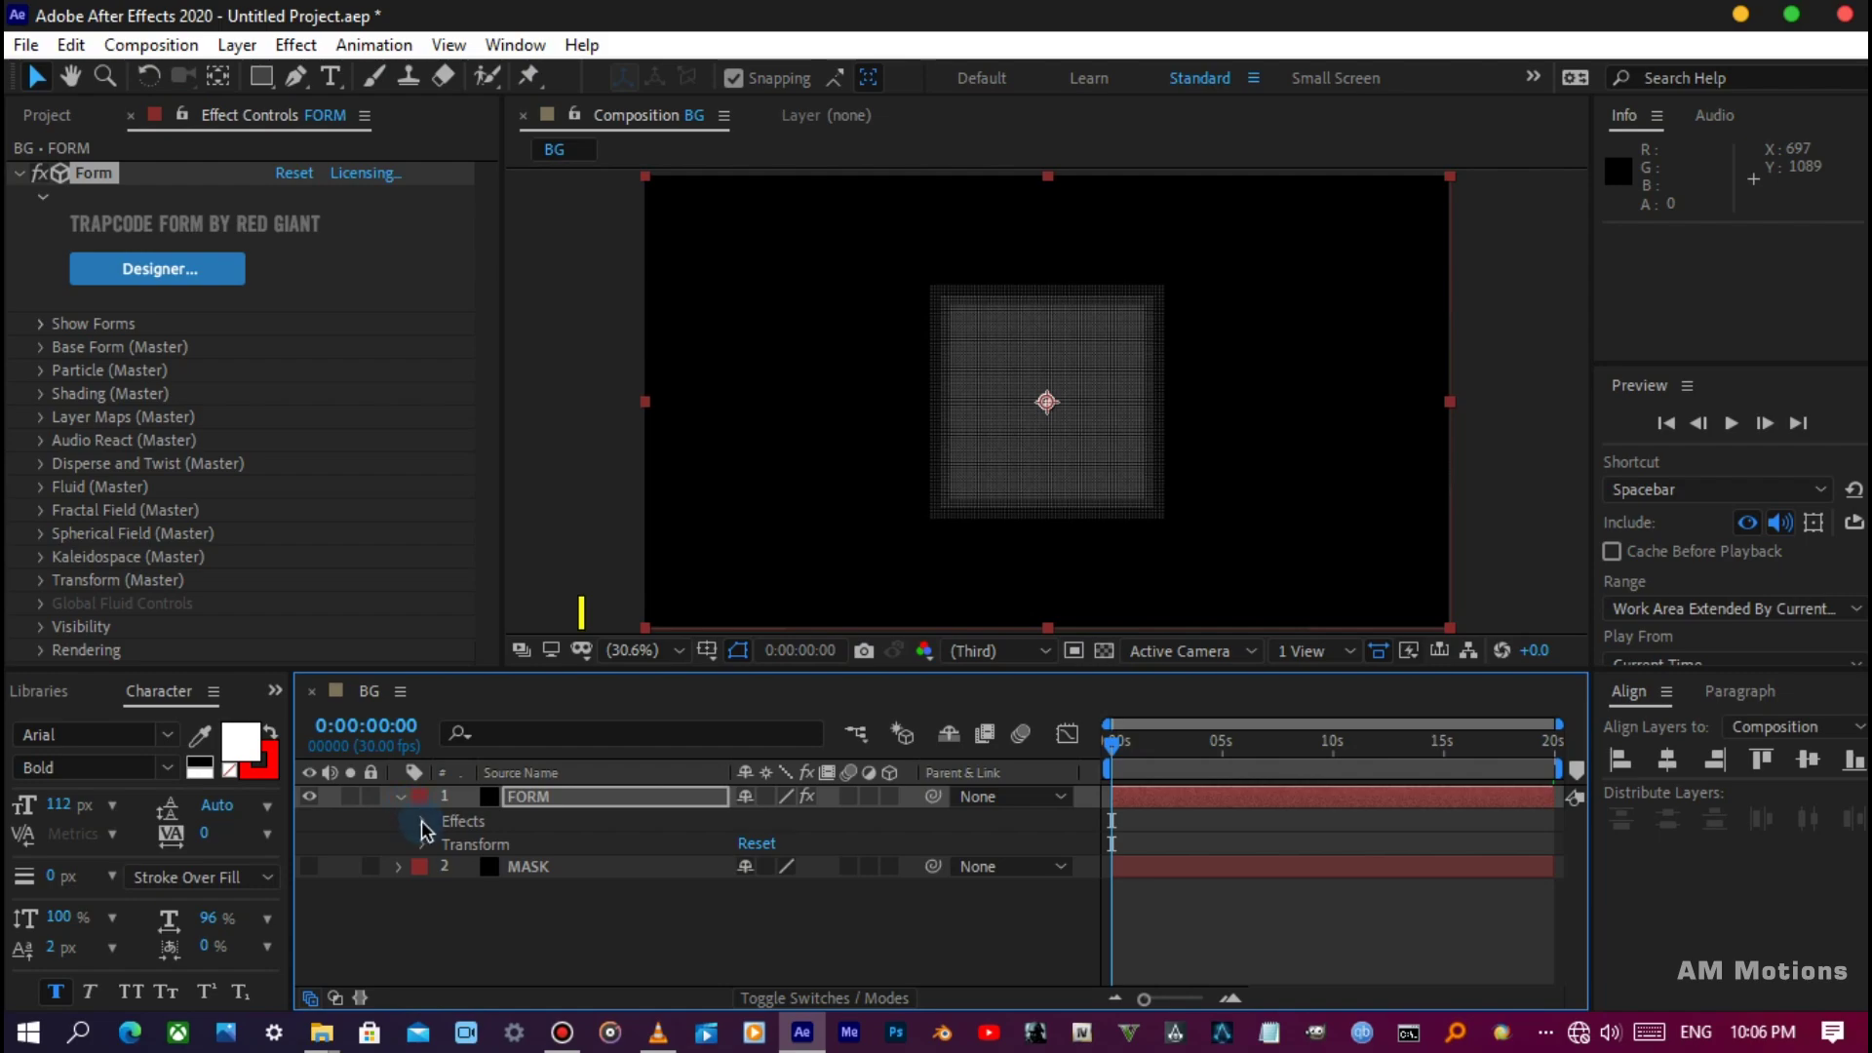
left_click(424, 821)
left_click(444, 844)
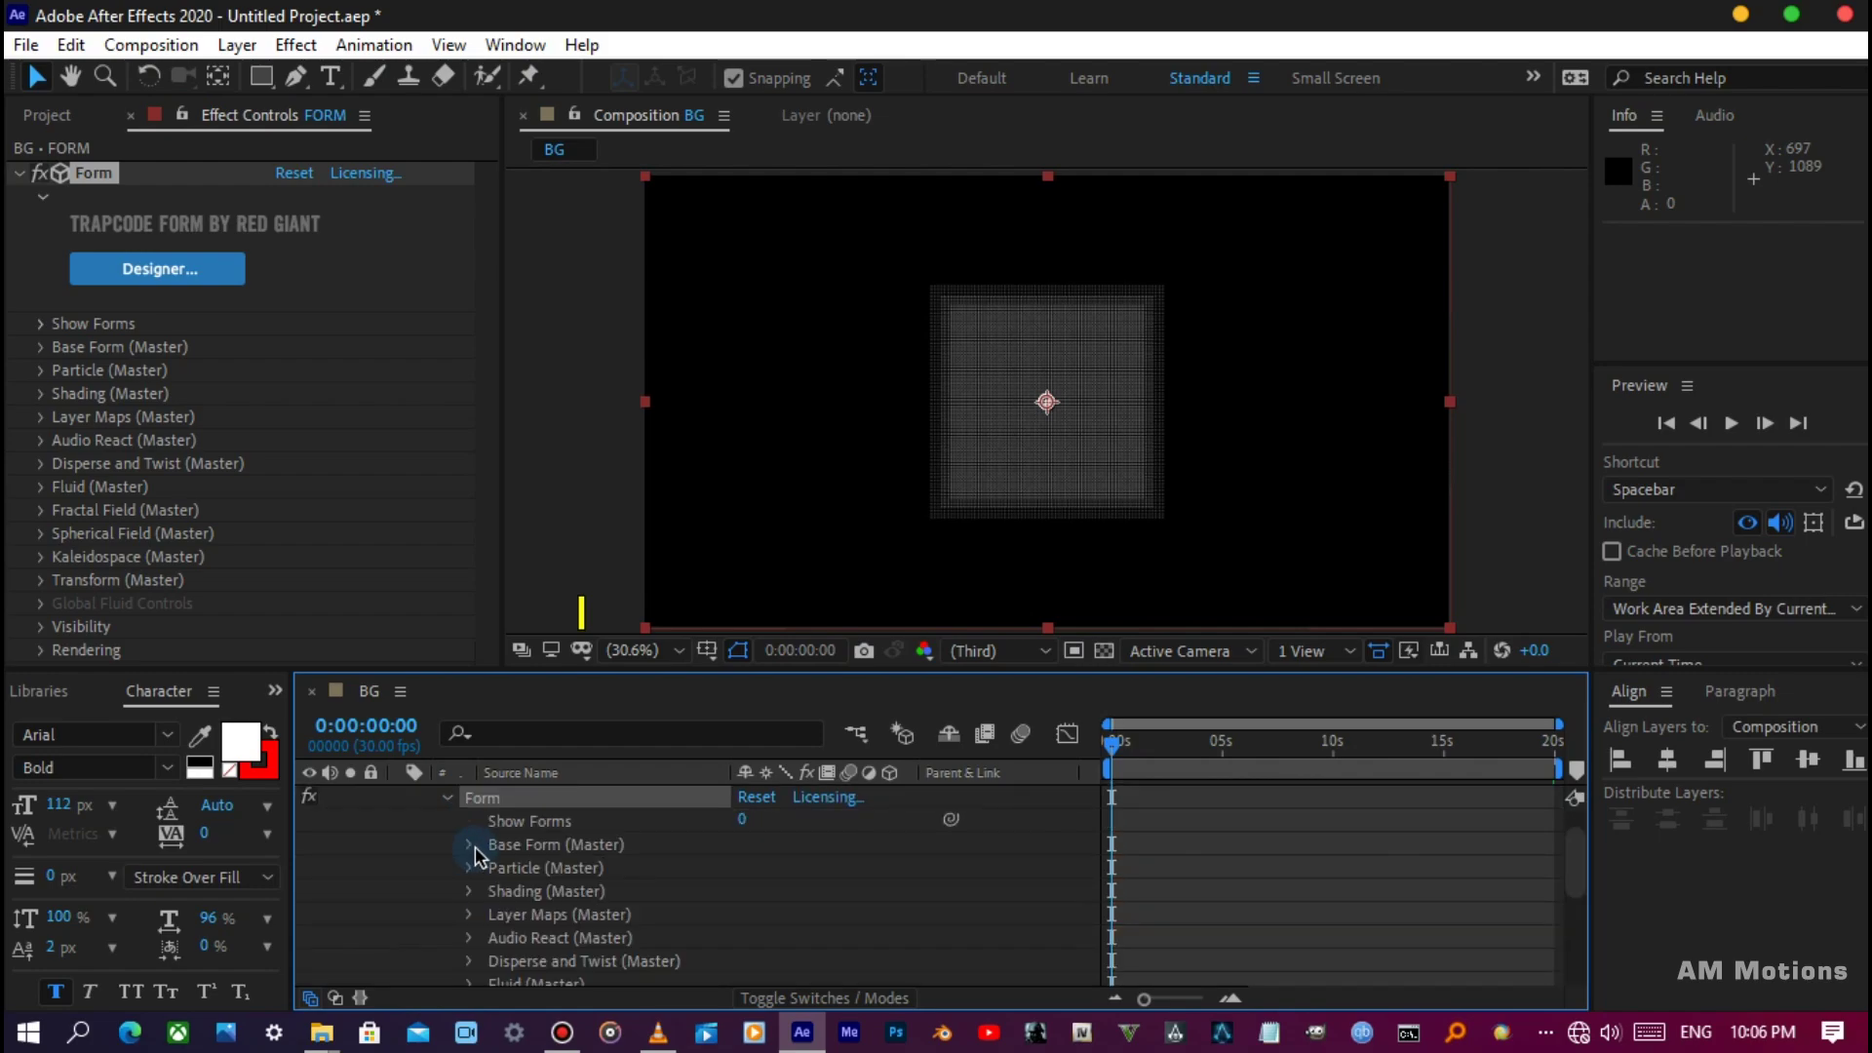
left_click(475, 847)
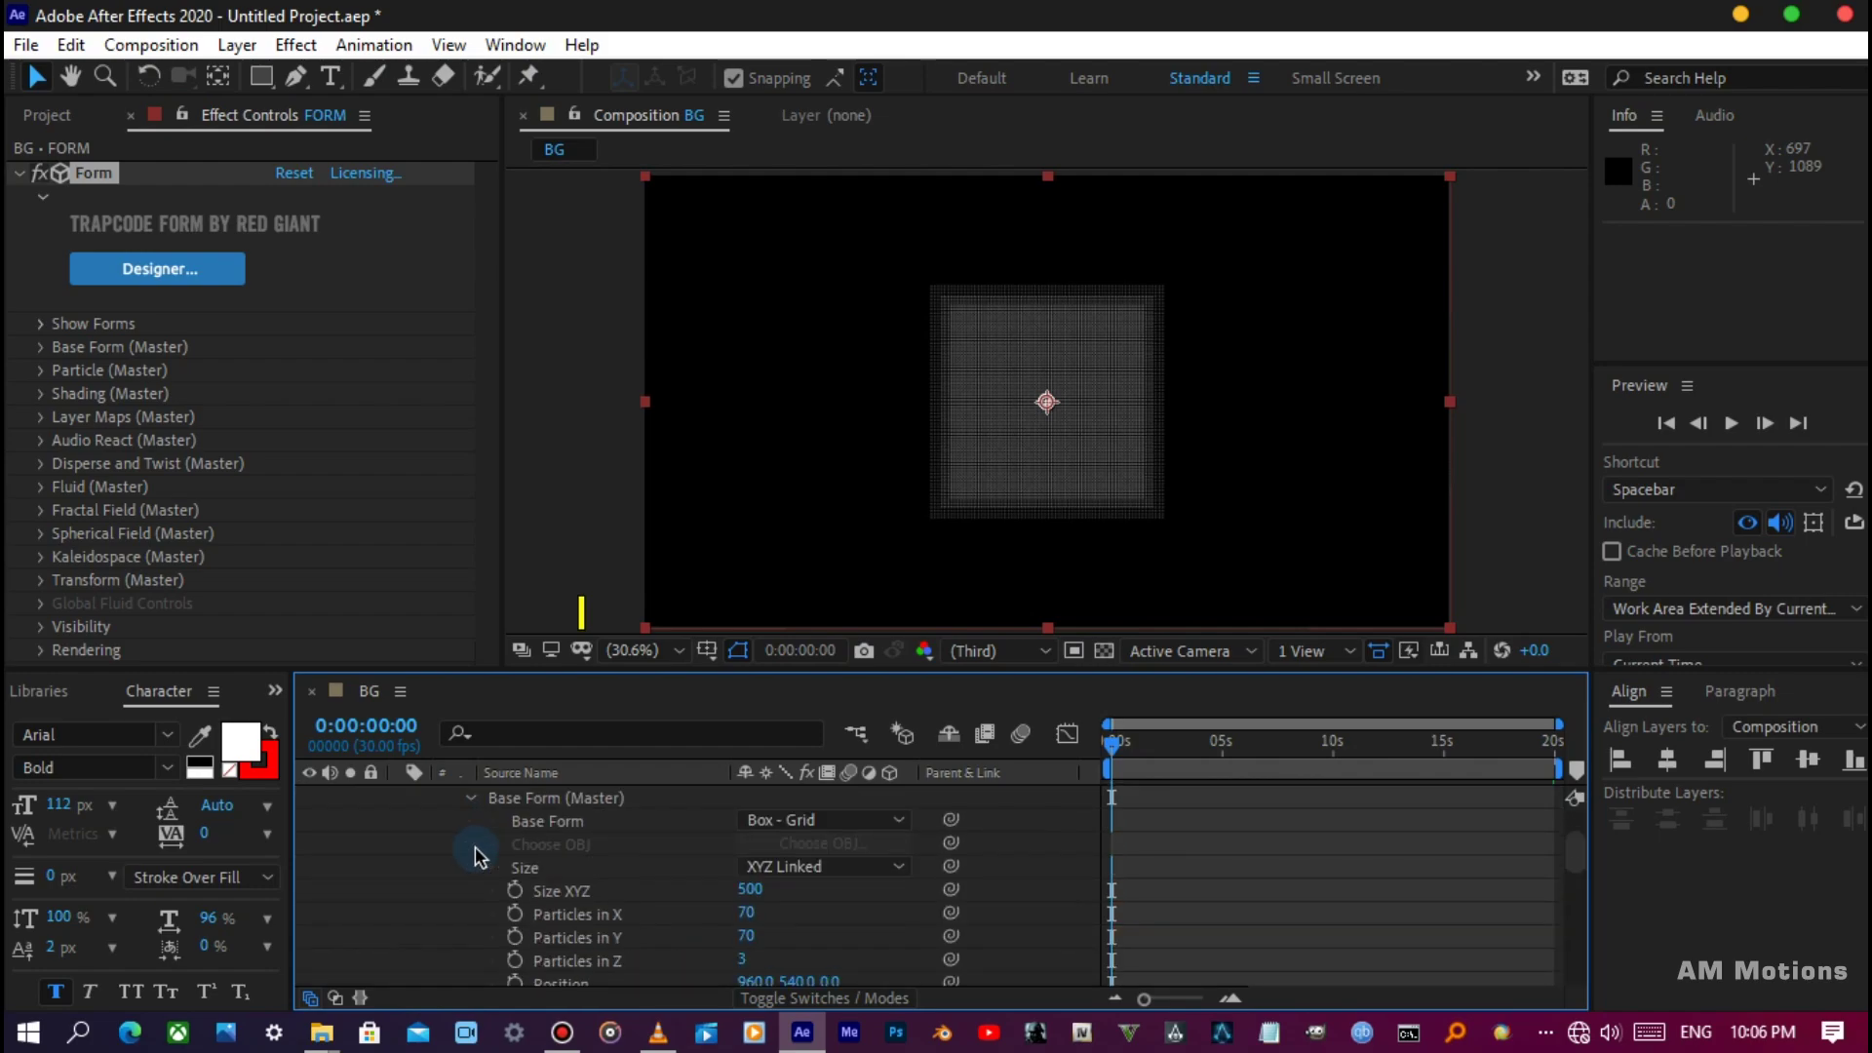
left_click(752, 825)
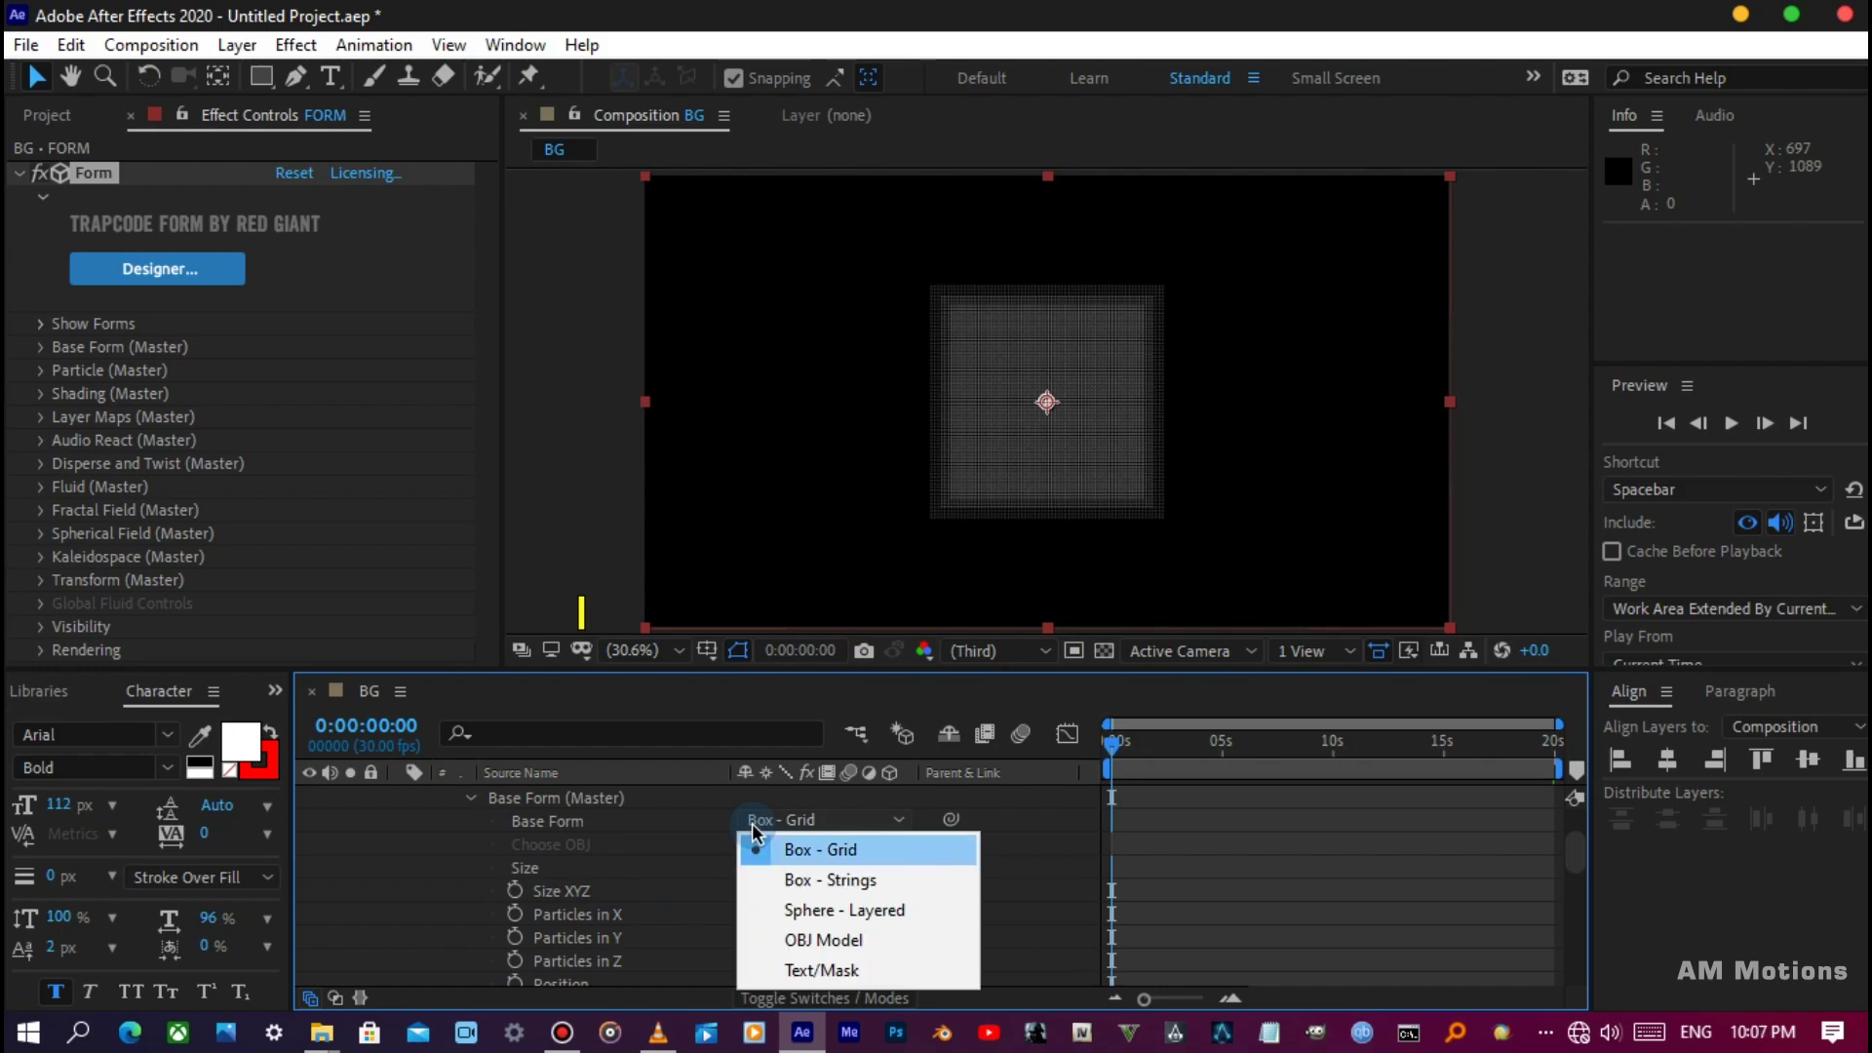
key("Down")
key("Down")
key("Down")
key("Down")
key("Escape")
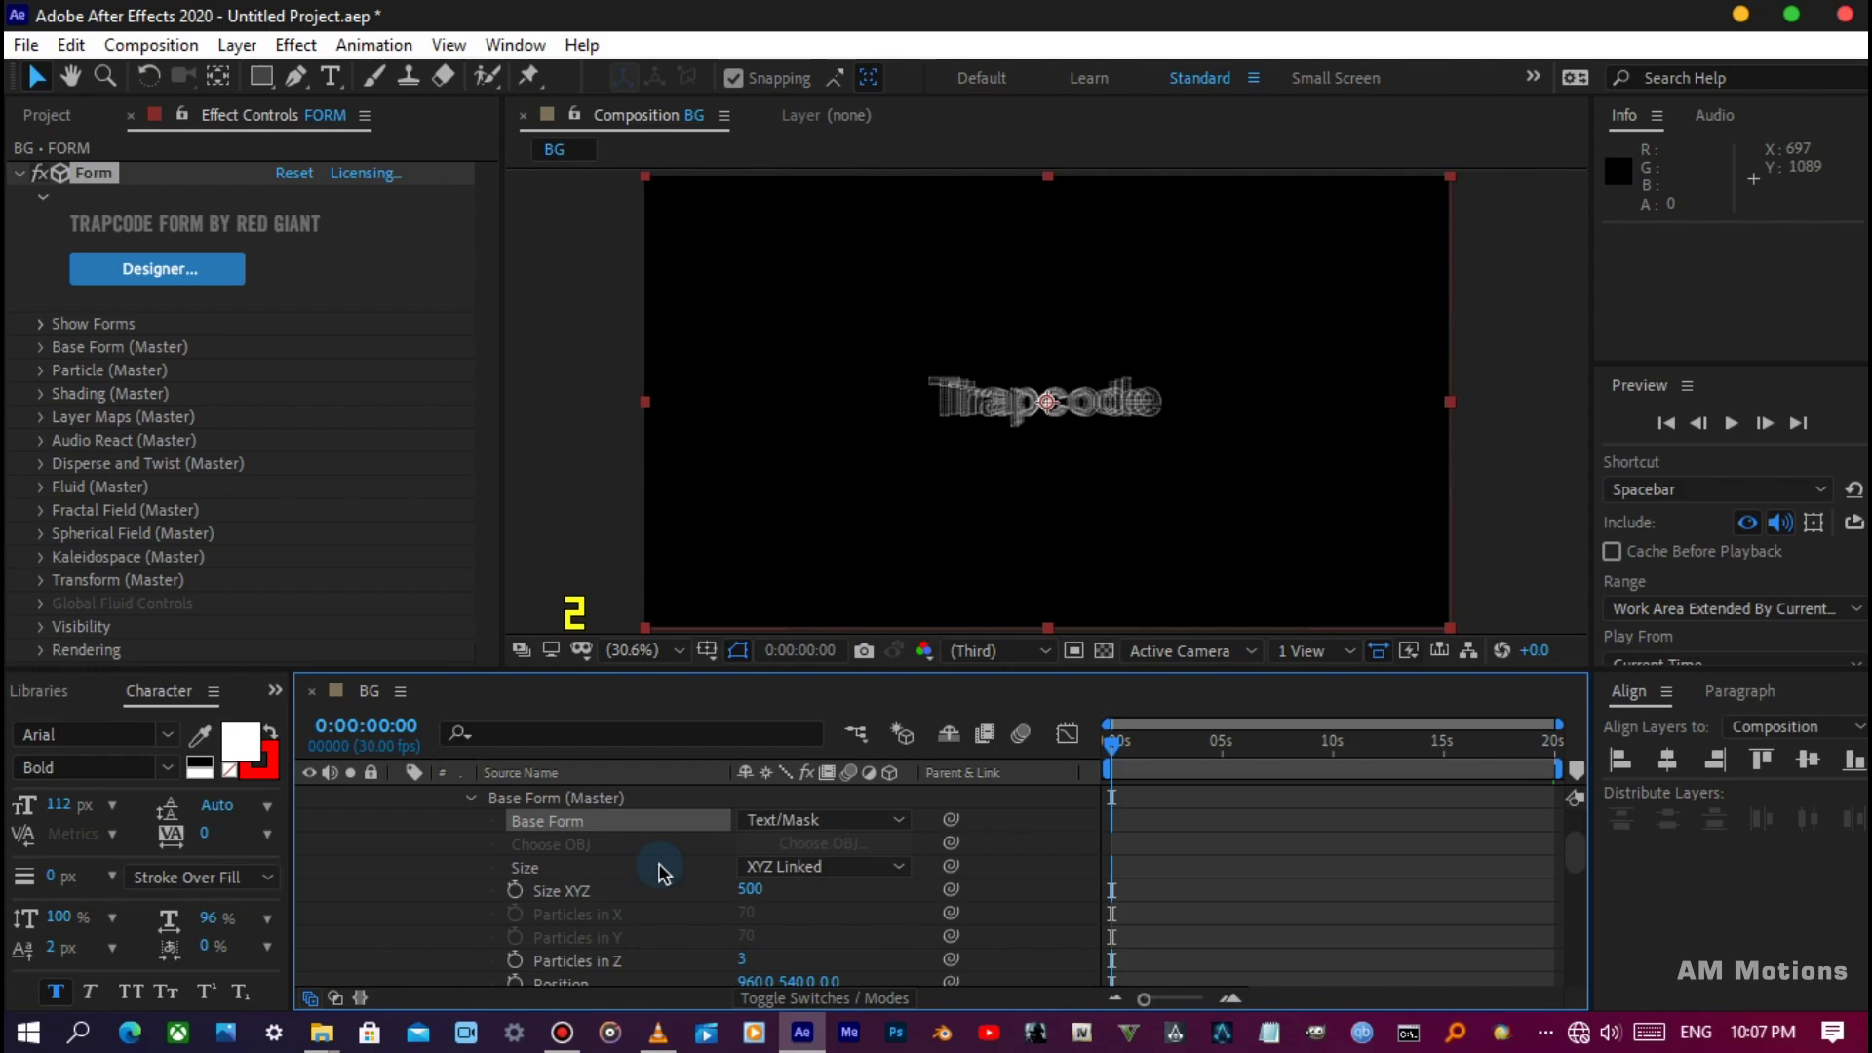
Use MASK as the Text/Mask layer, with size matching on and Effects & Masks as the source.
scroll(661, 868, "down", 3)
scroll(661, 871, "down", 3)
left_click(492, 891)
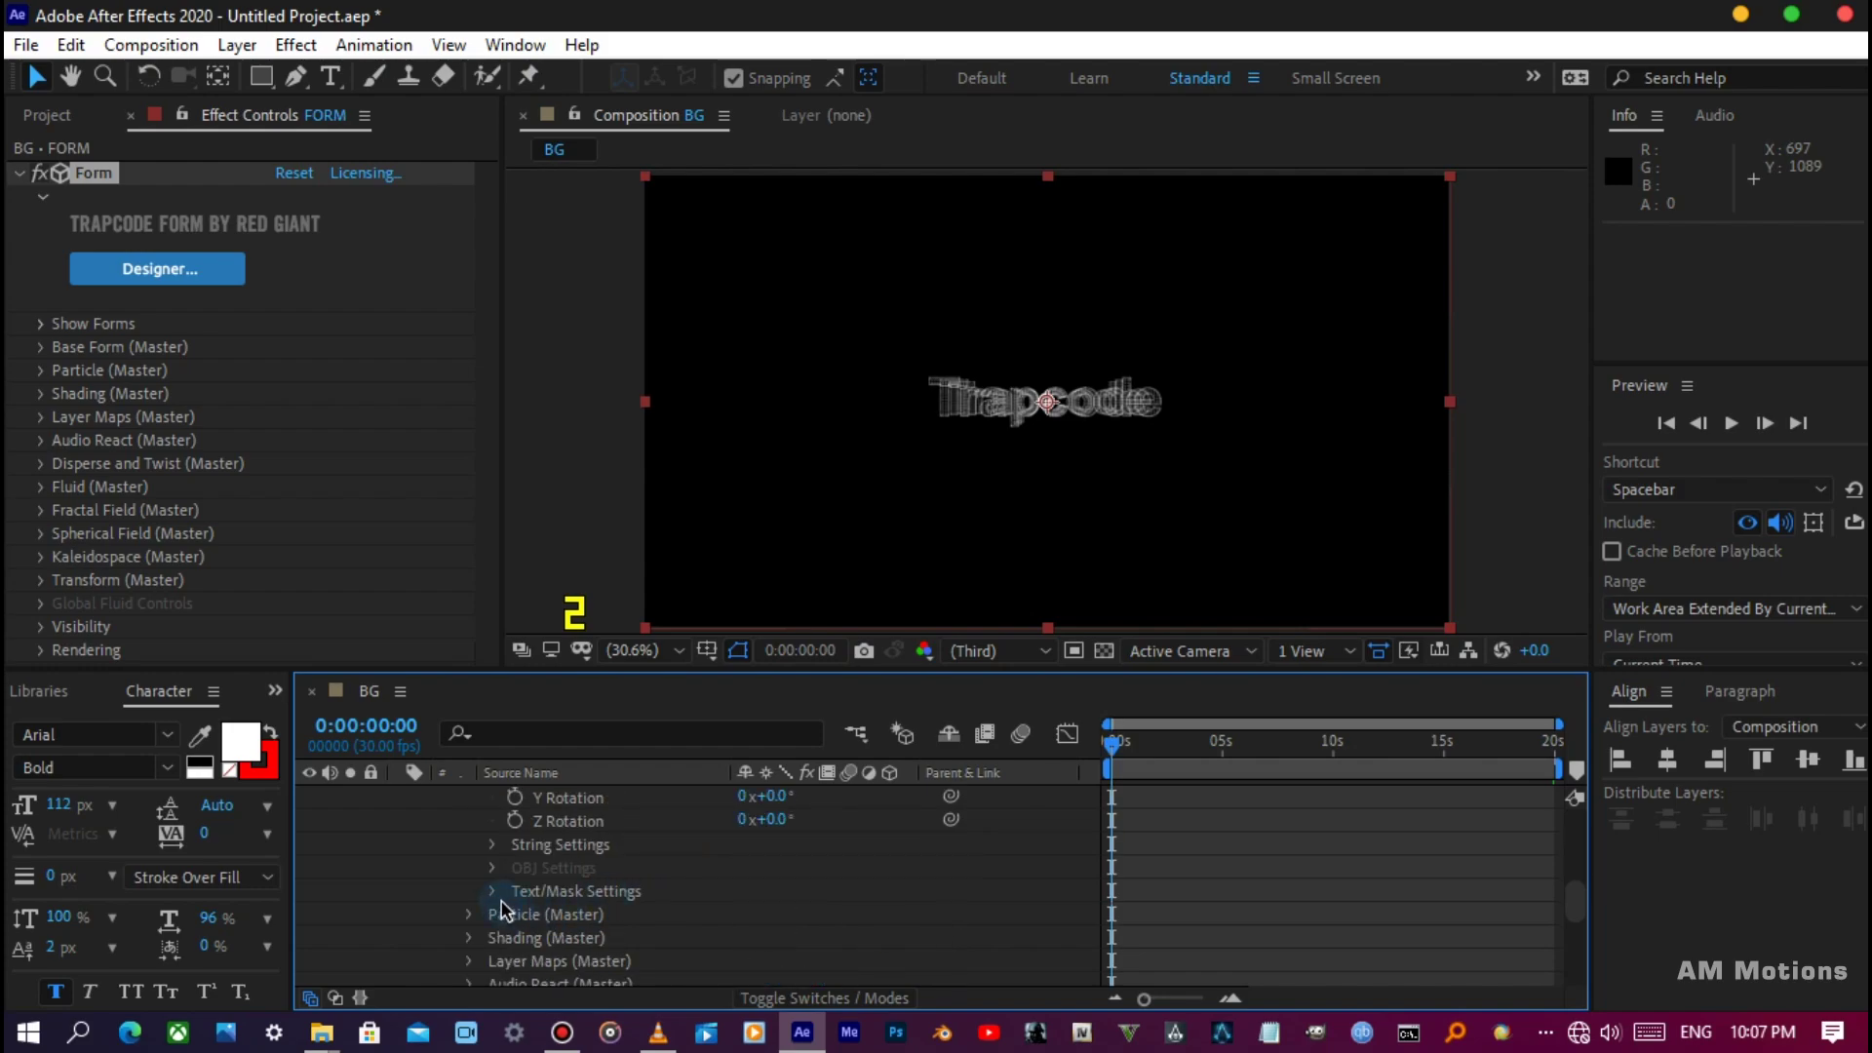
scroll(491, 886, "down", 2)
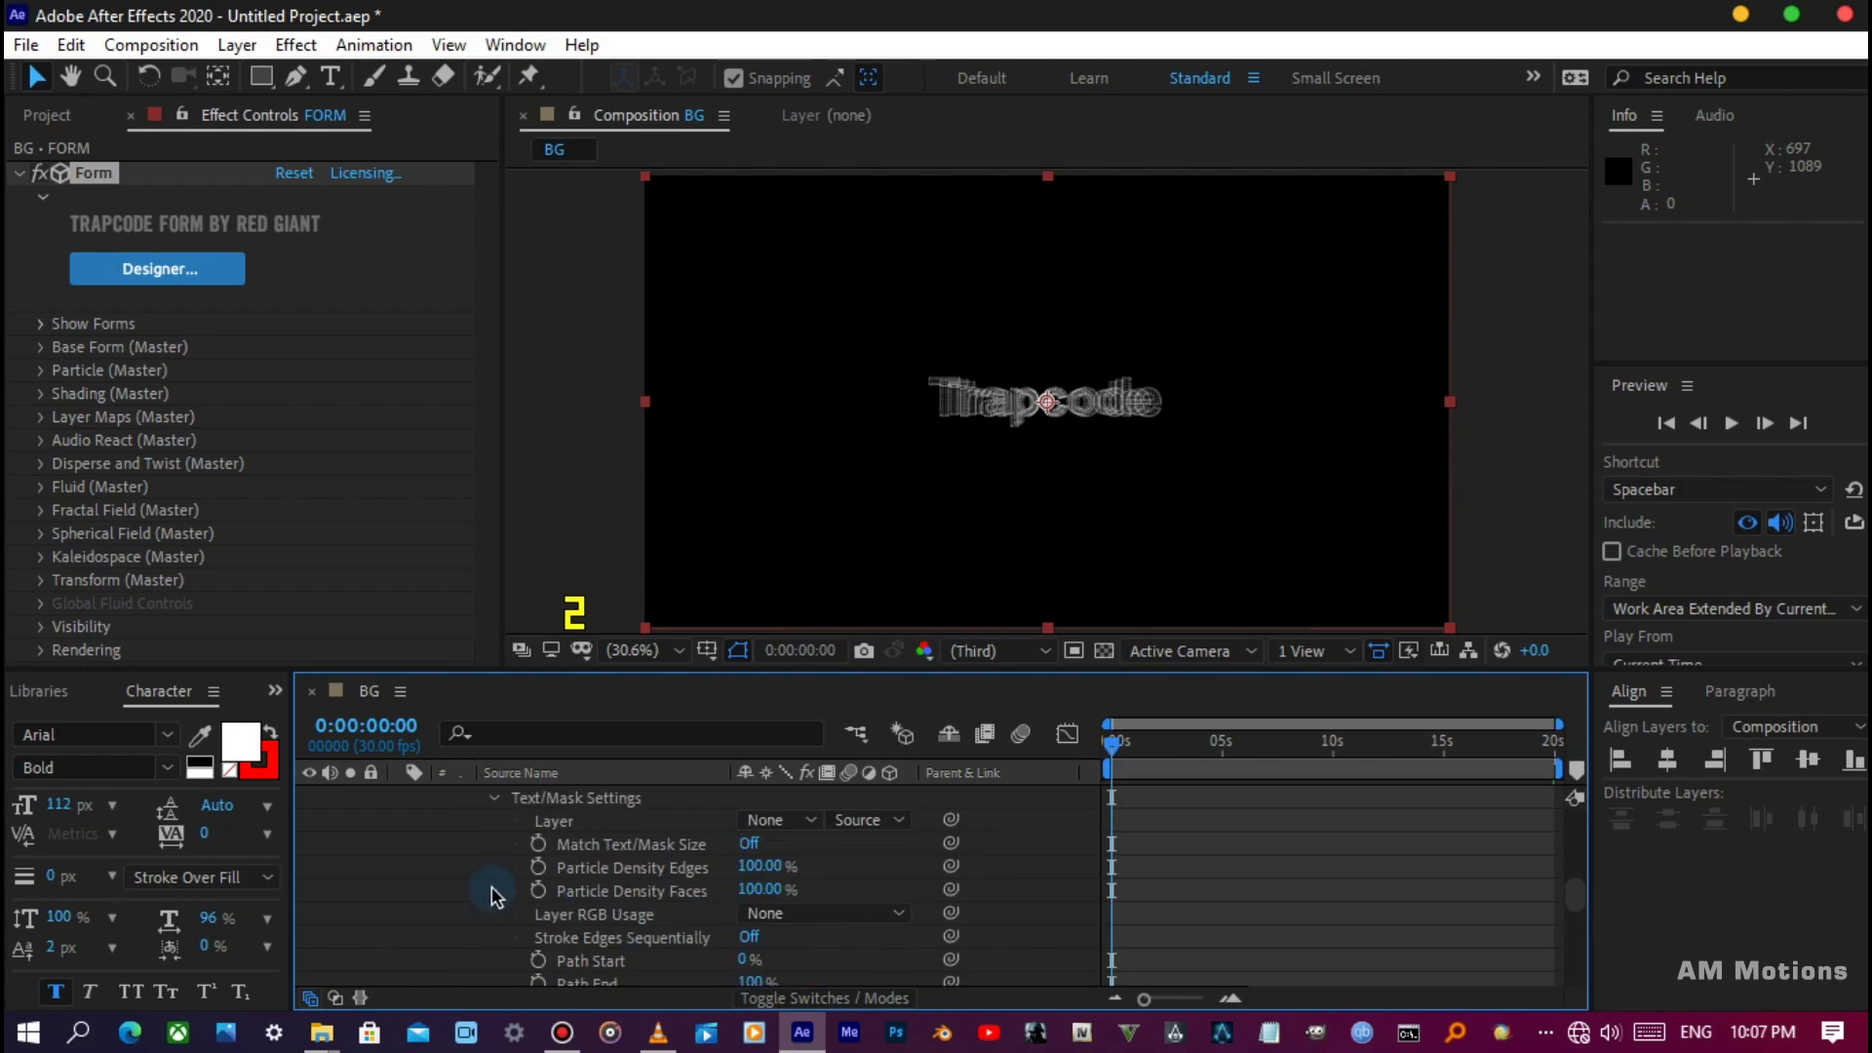
left_click(749, 822)
key("Down")
key("Down")
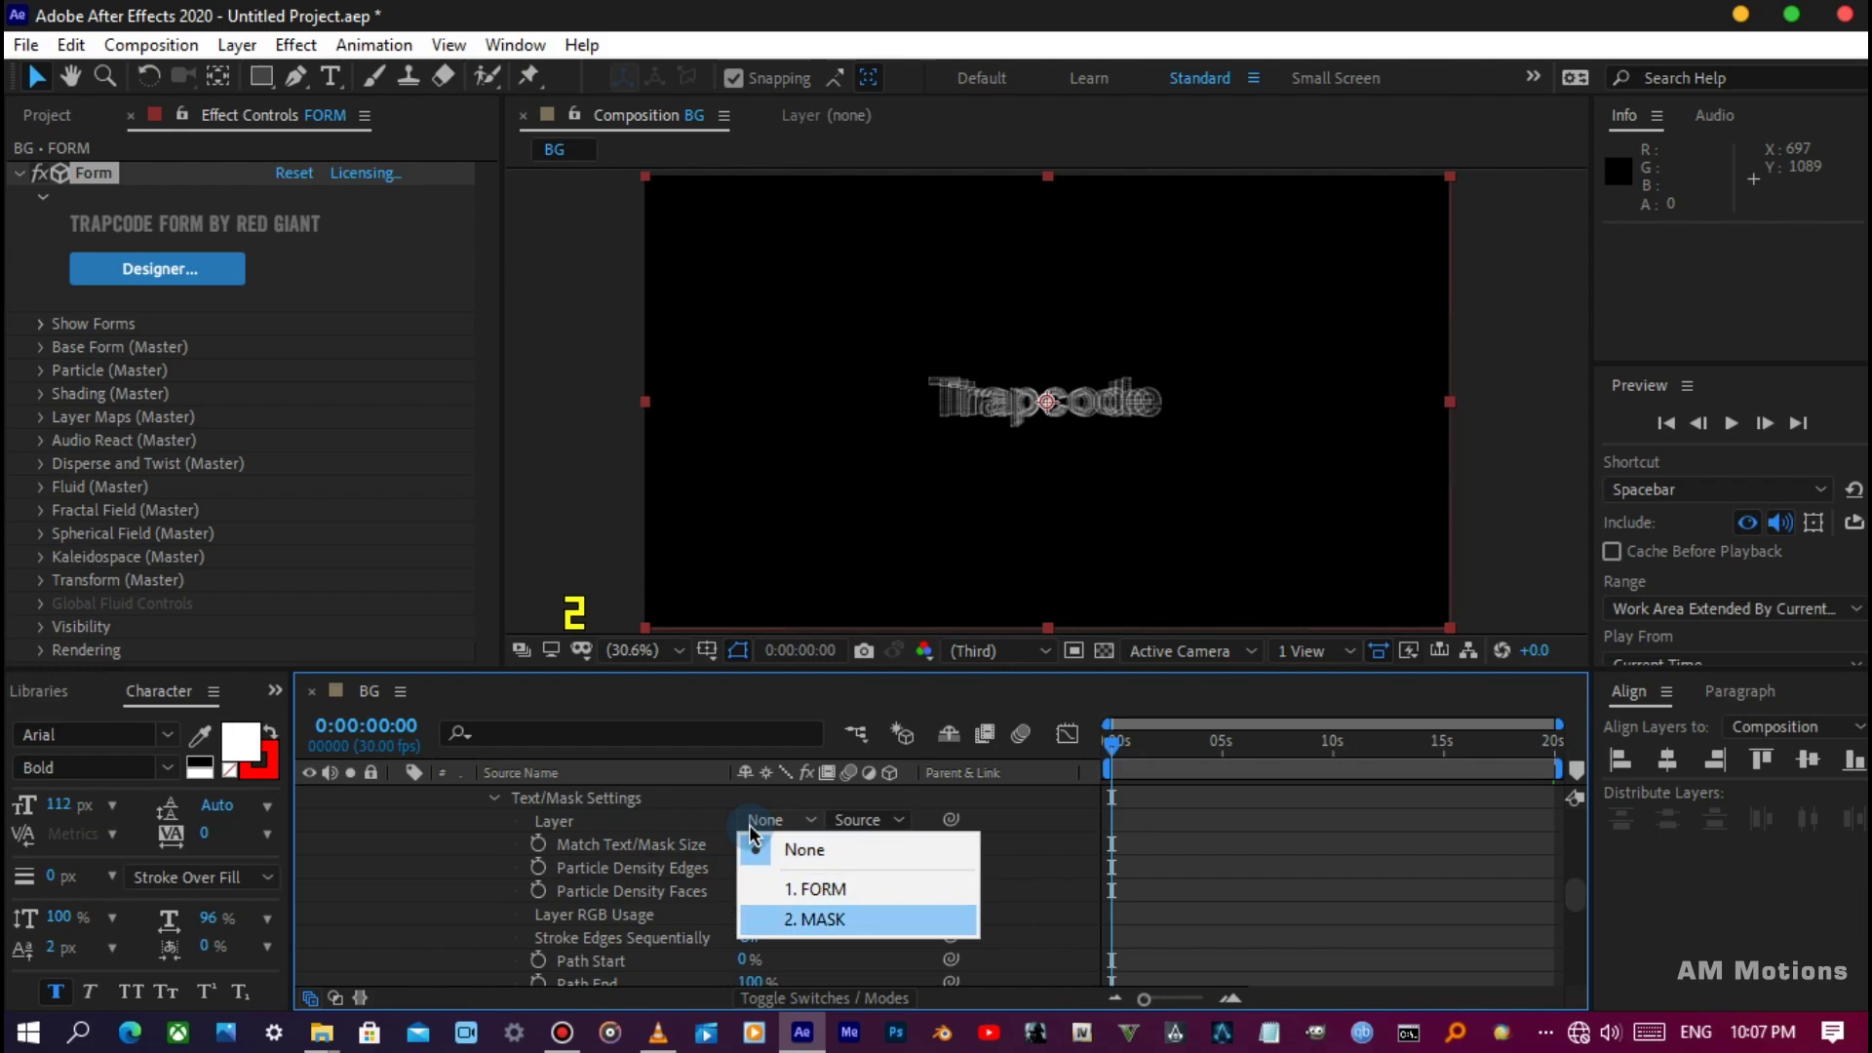
key("Return")
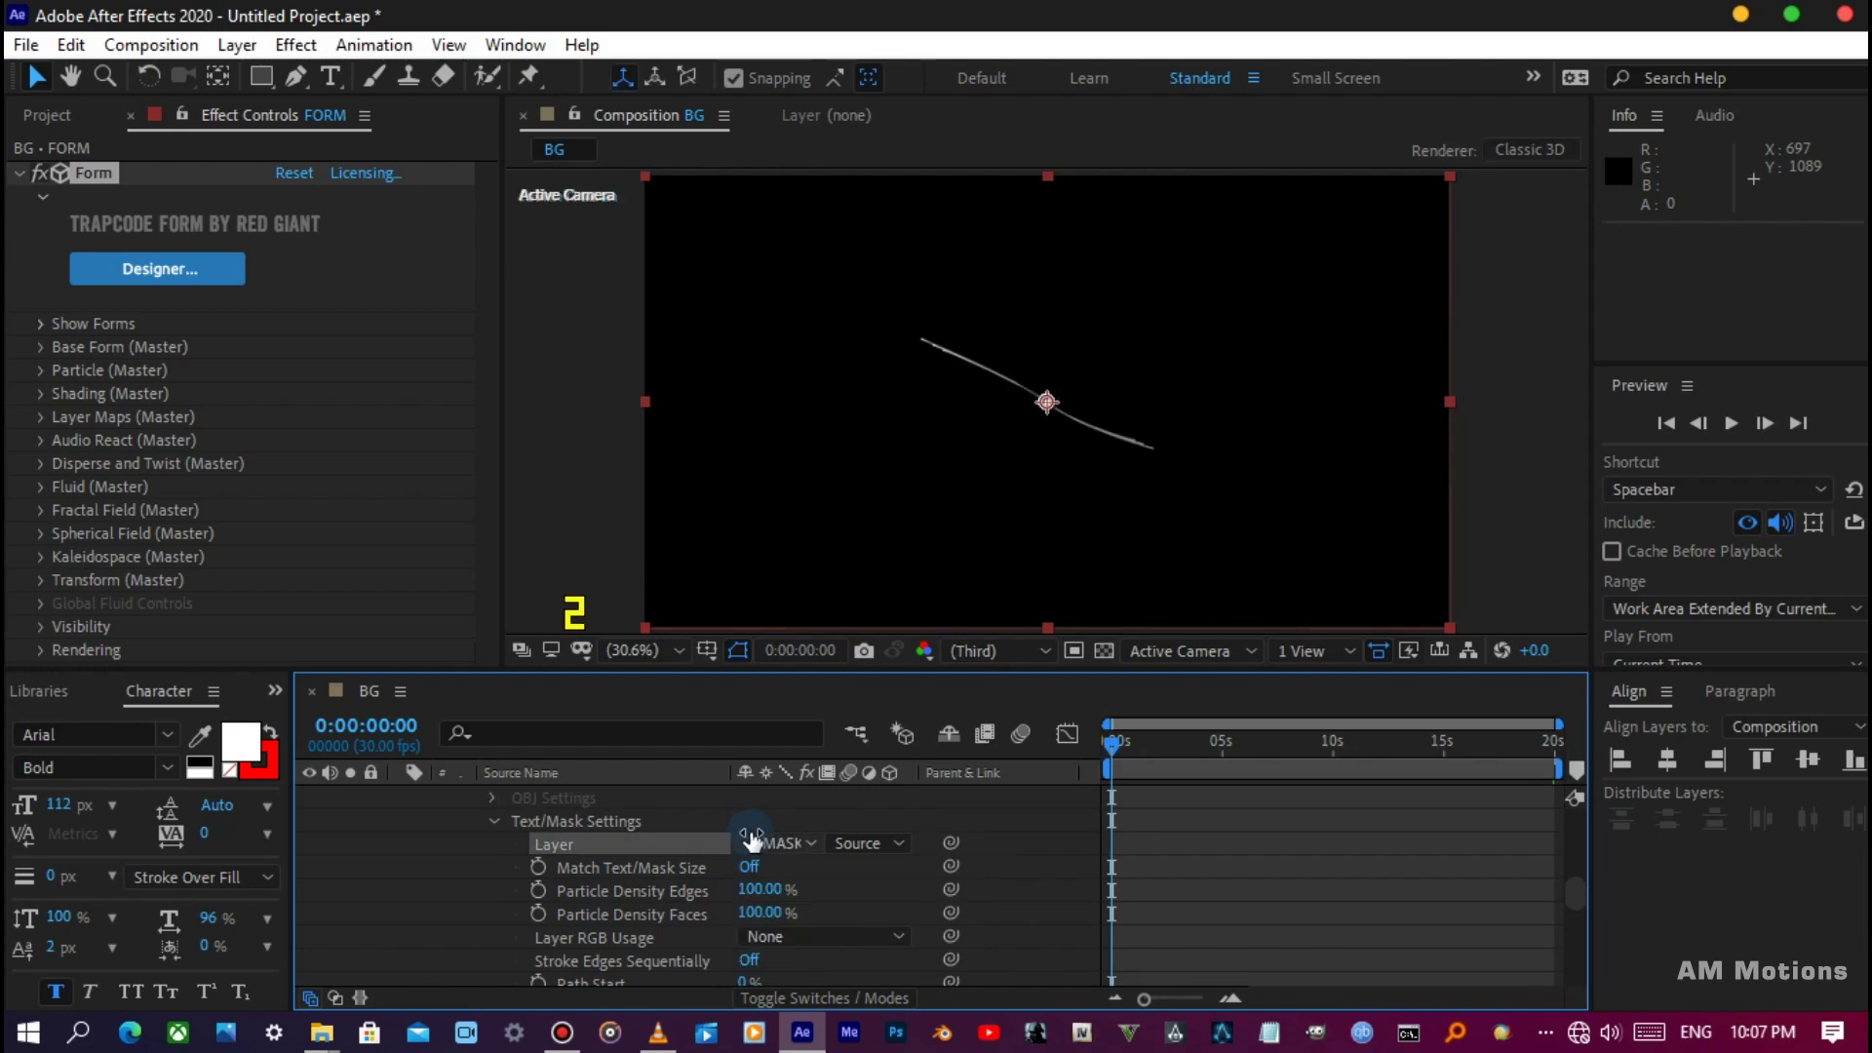
left_click(749, 866)
scroll(748, 862, "up", 1)
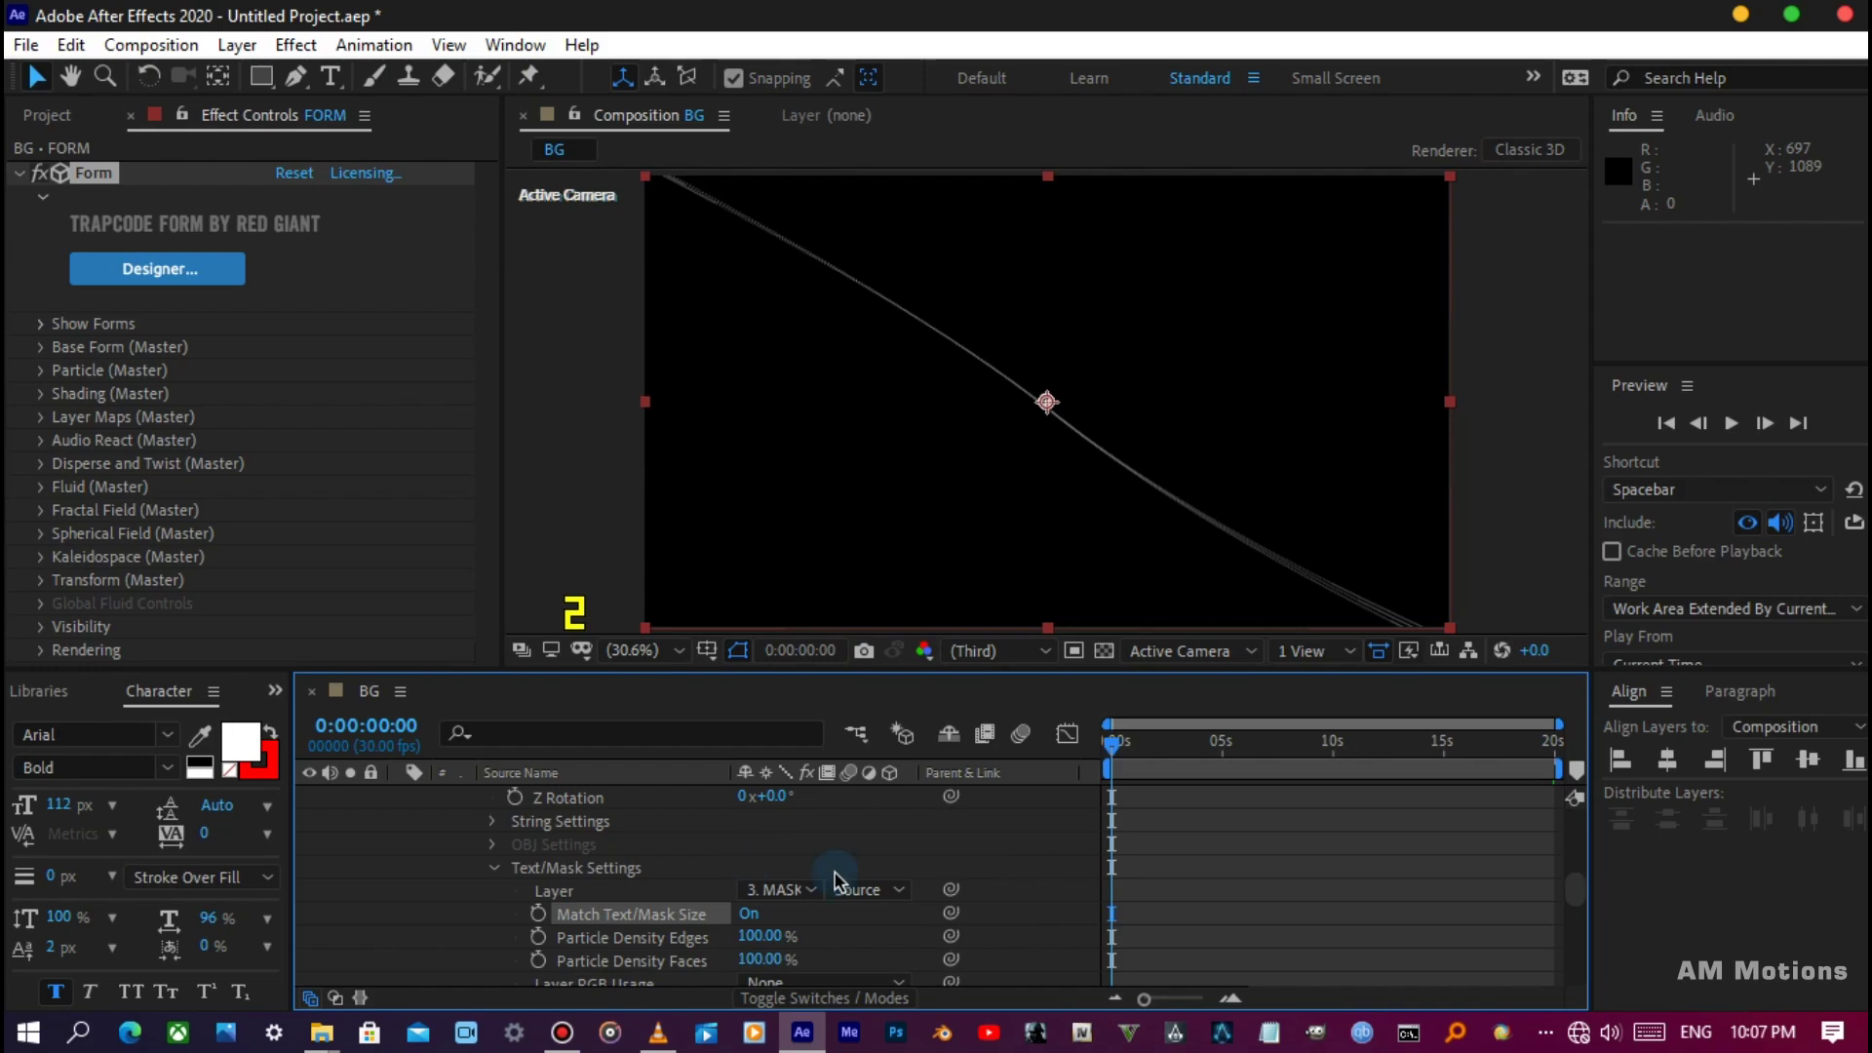
left_click(858, 890)
key("Down")
key("Down")
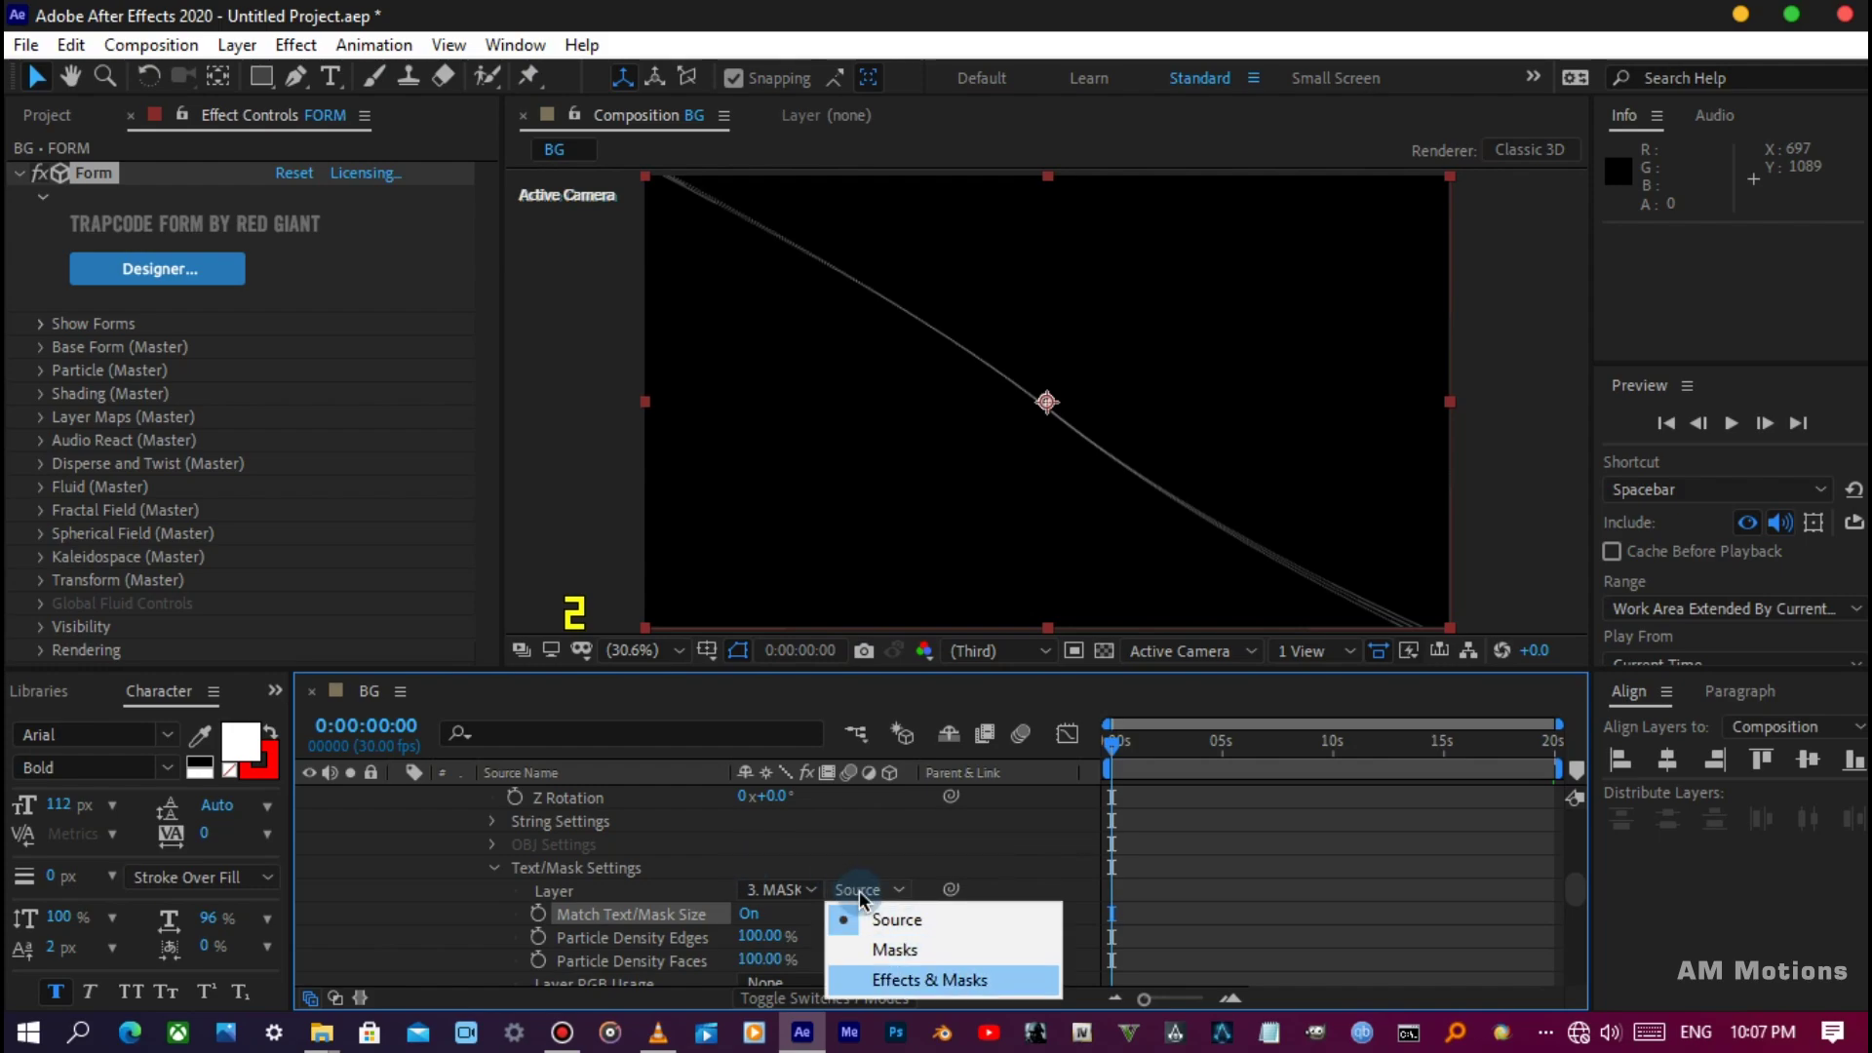
key("Return")
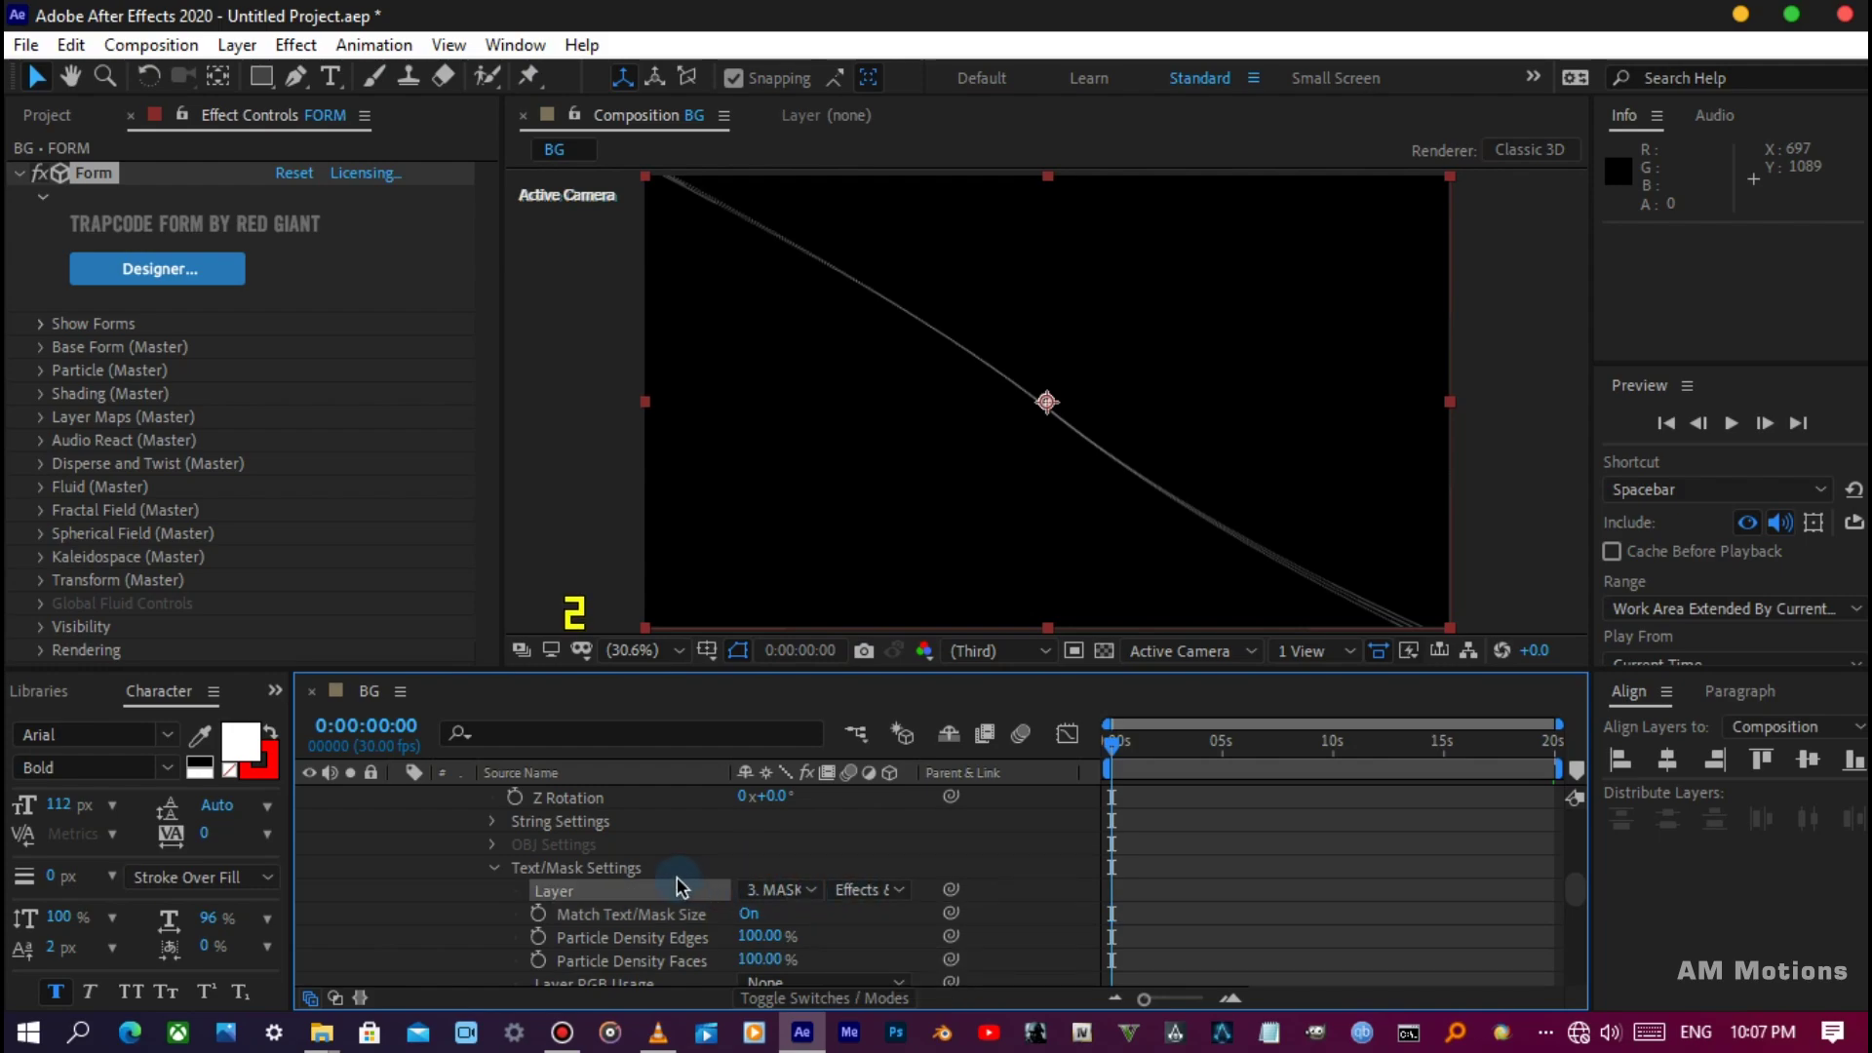
scroll(676, 876, "down", 2)
scroll(642, 910, "up", 5)
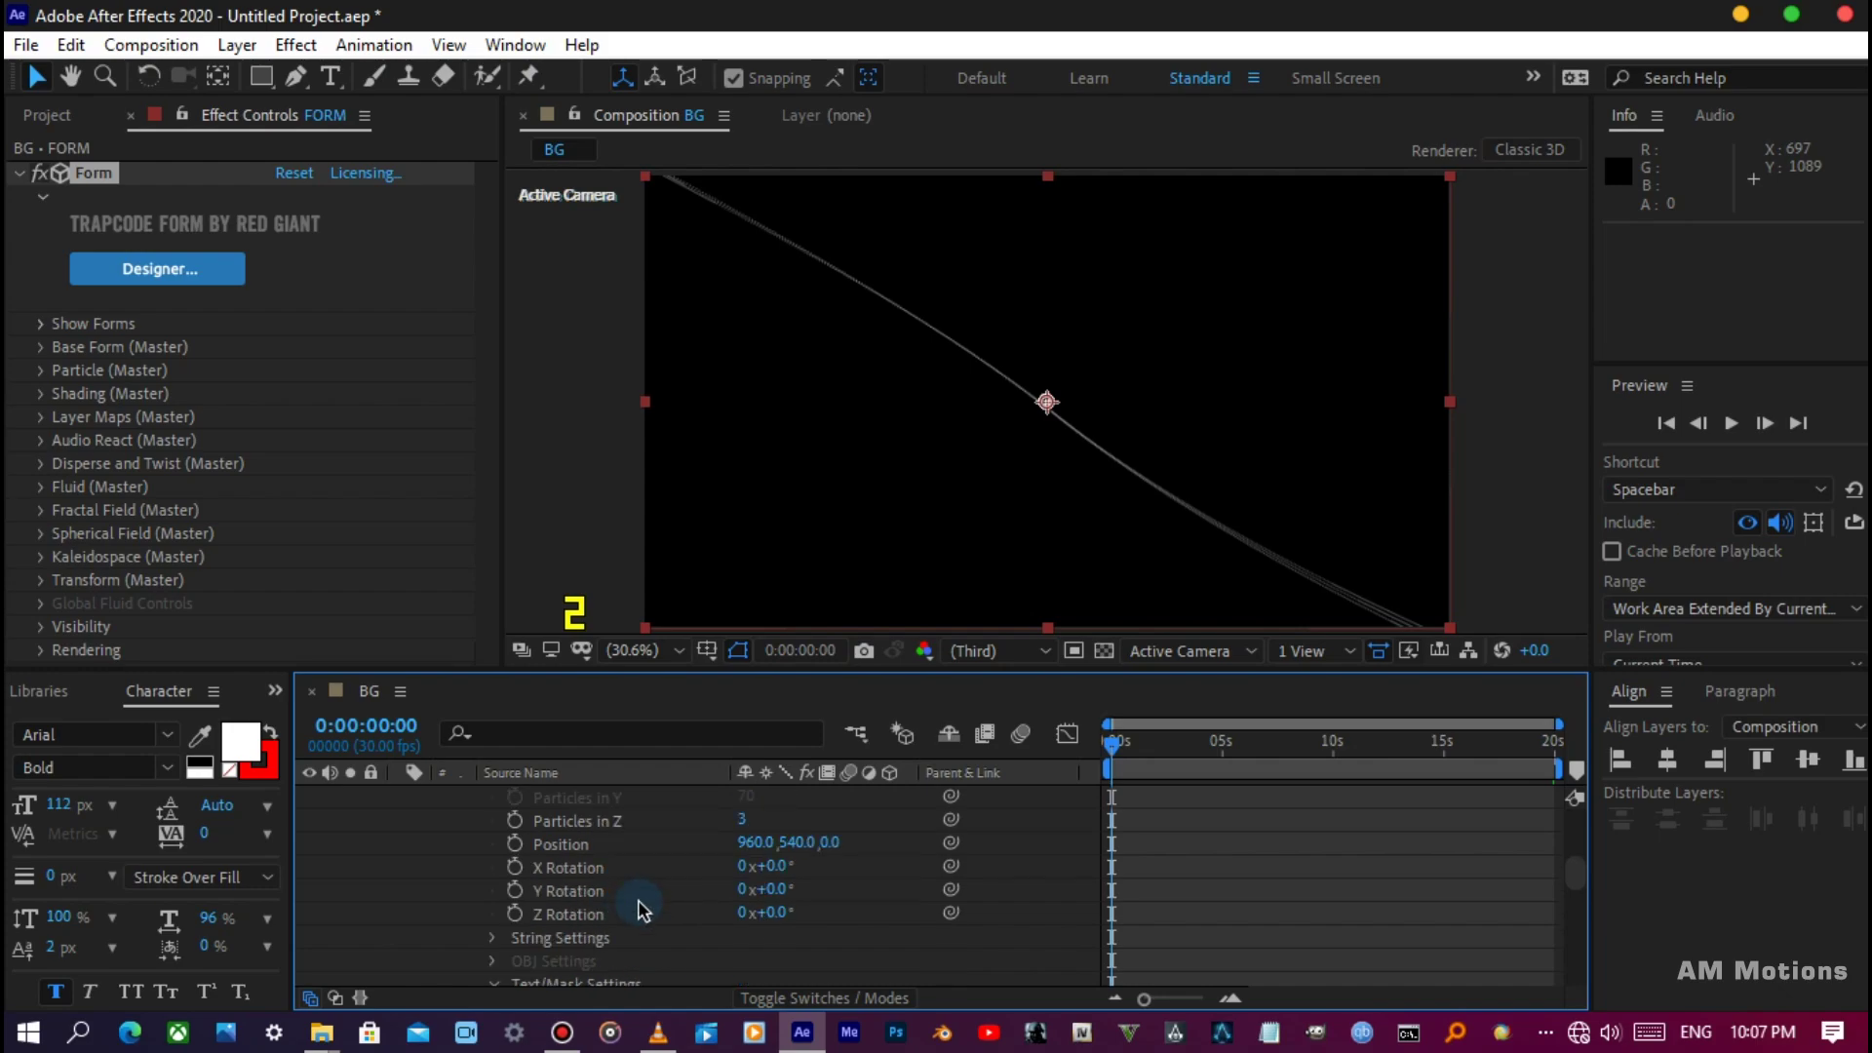
Set Base Form Y Rotation to 90°, Particles in Z to 50 and Size Z to 3000.
left_click(771, 889)
key("Return")
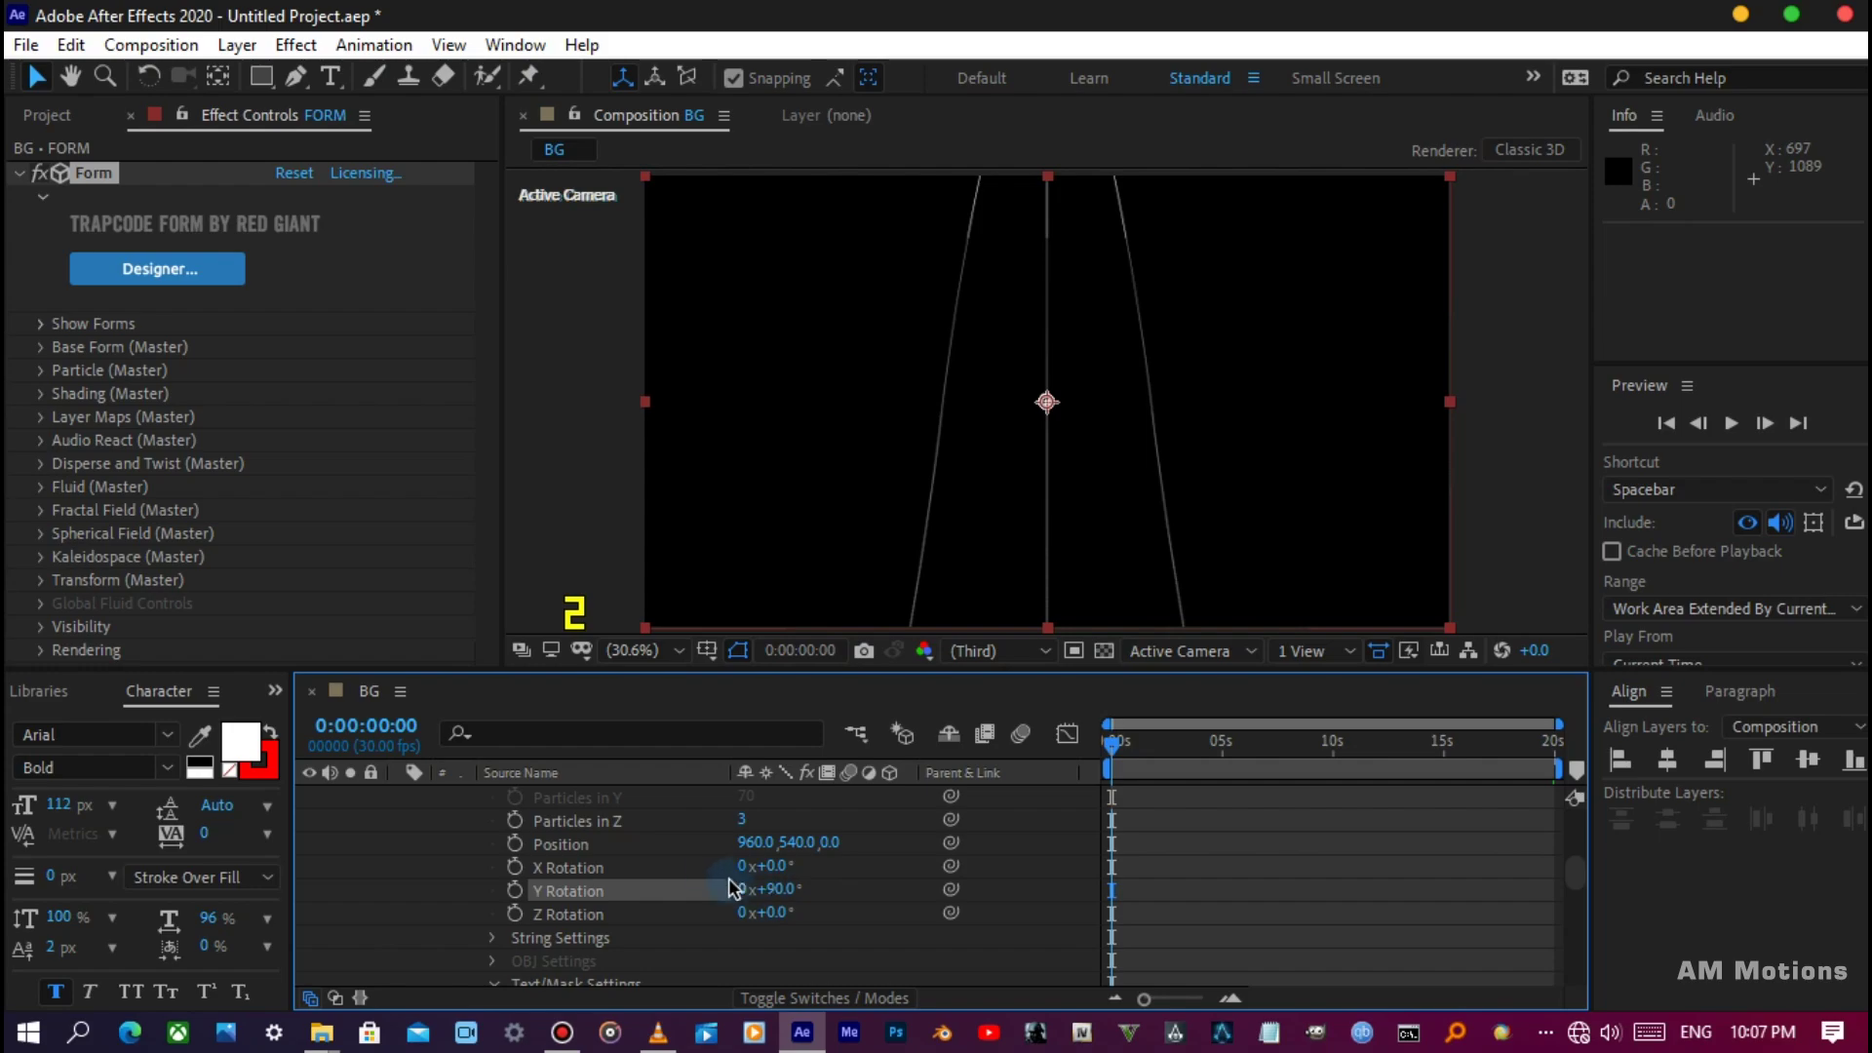
scroll(688, 862, "up", 2)
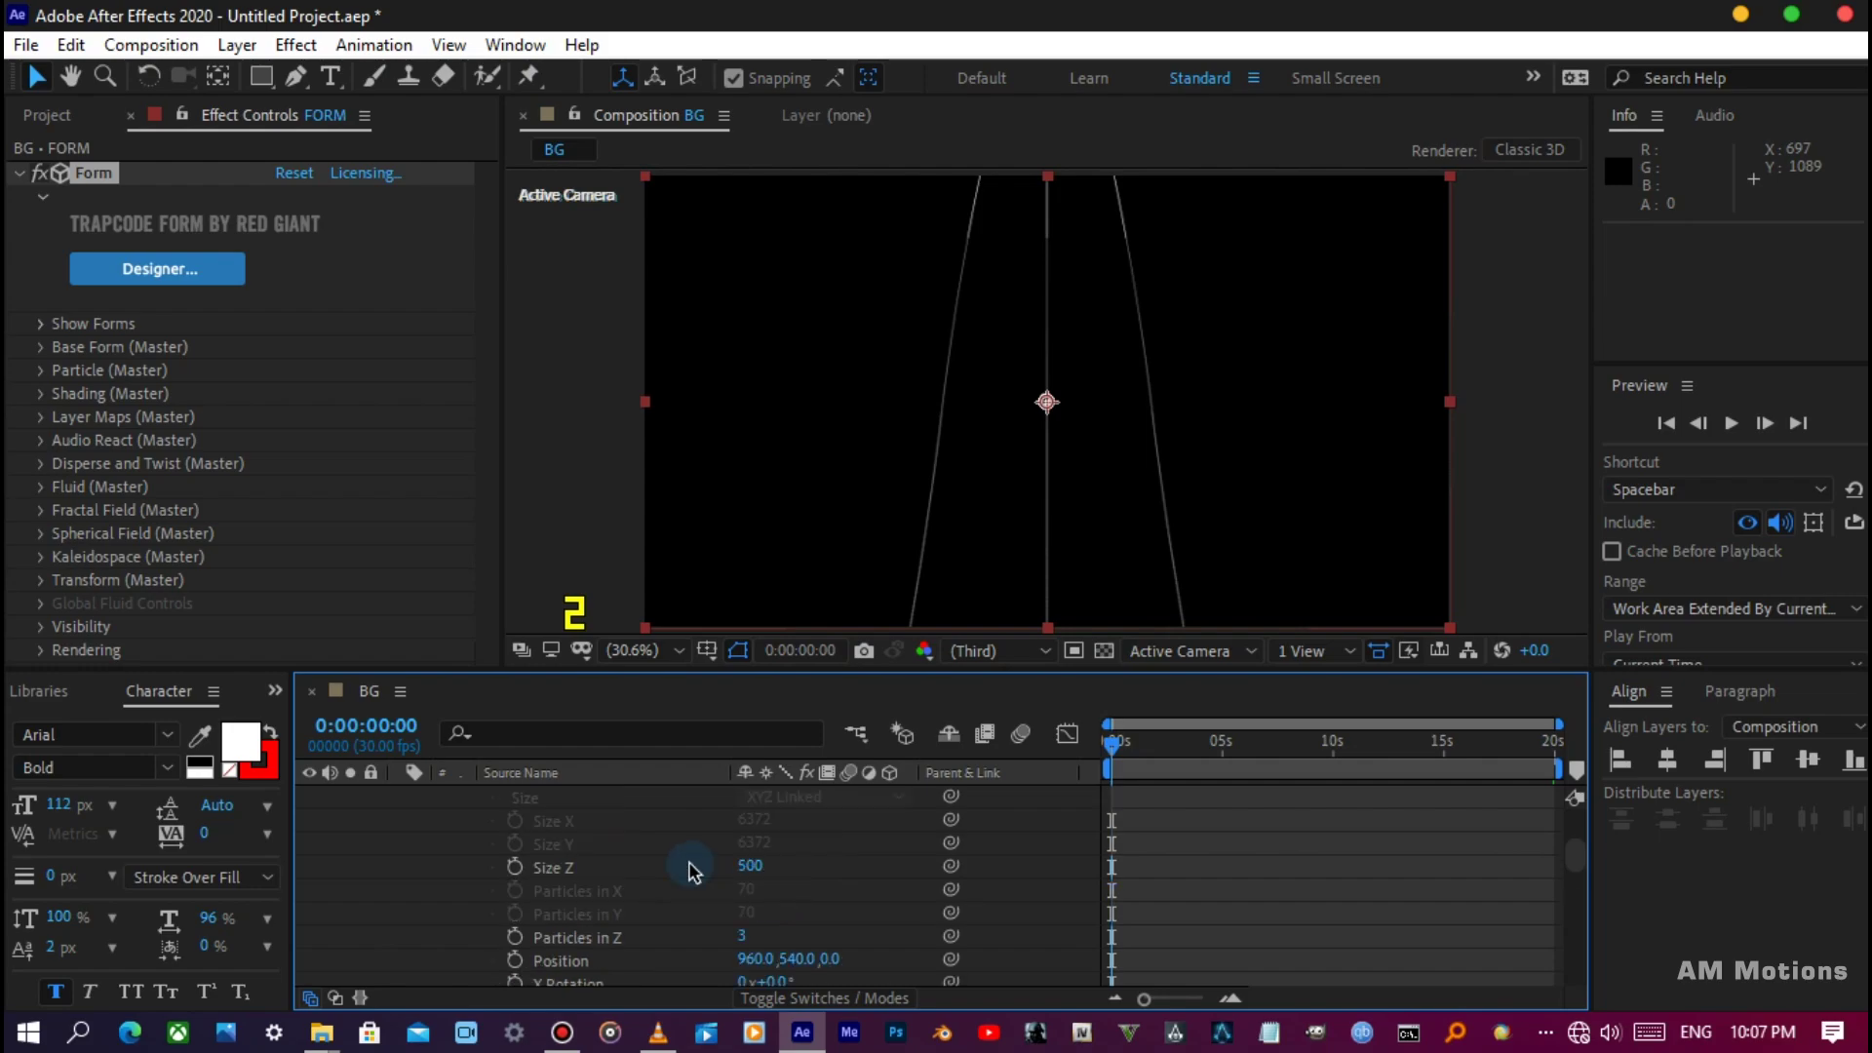
left_click(745, 938)
type("50")
key("Return")
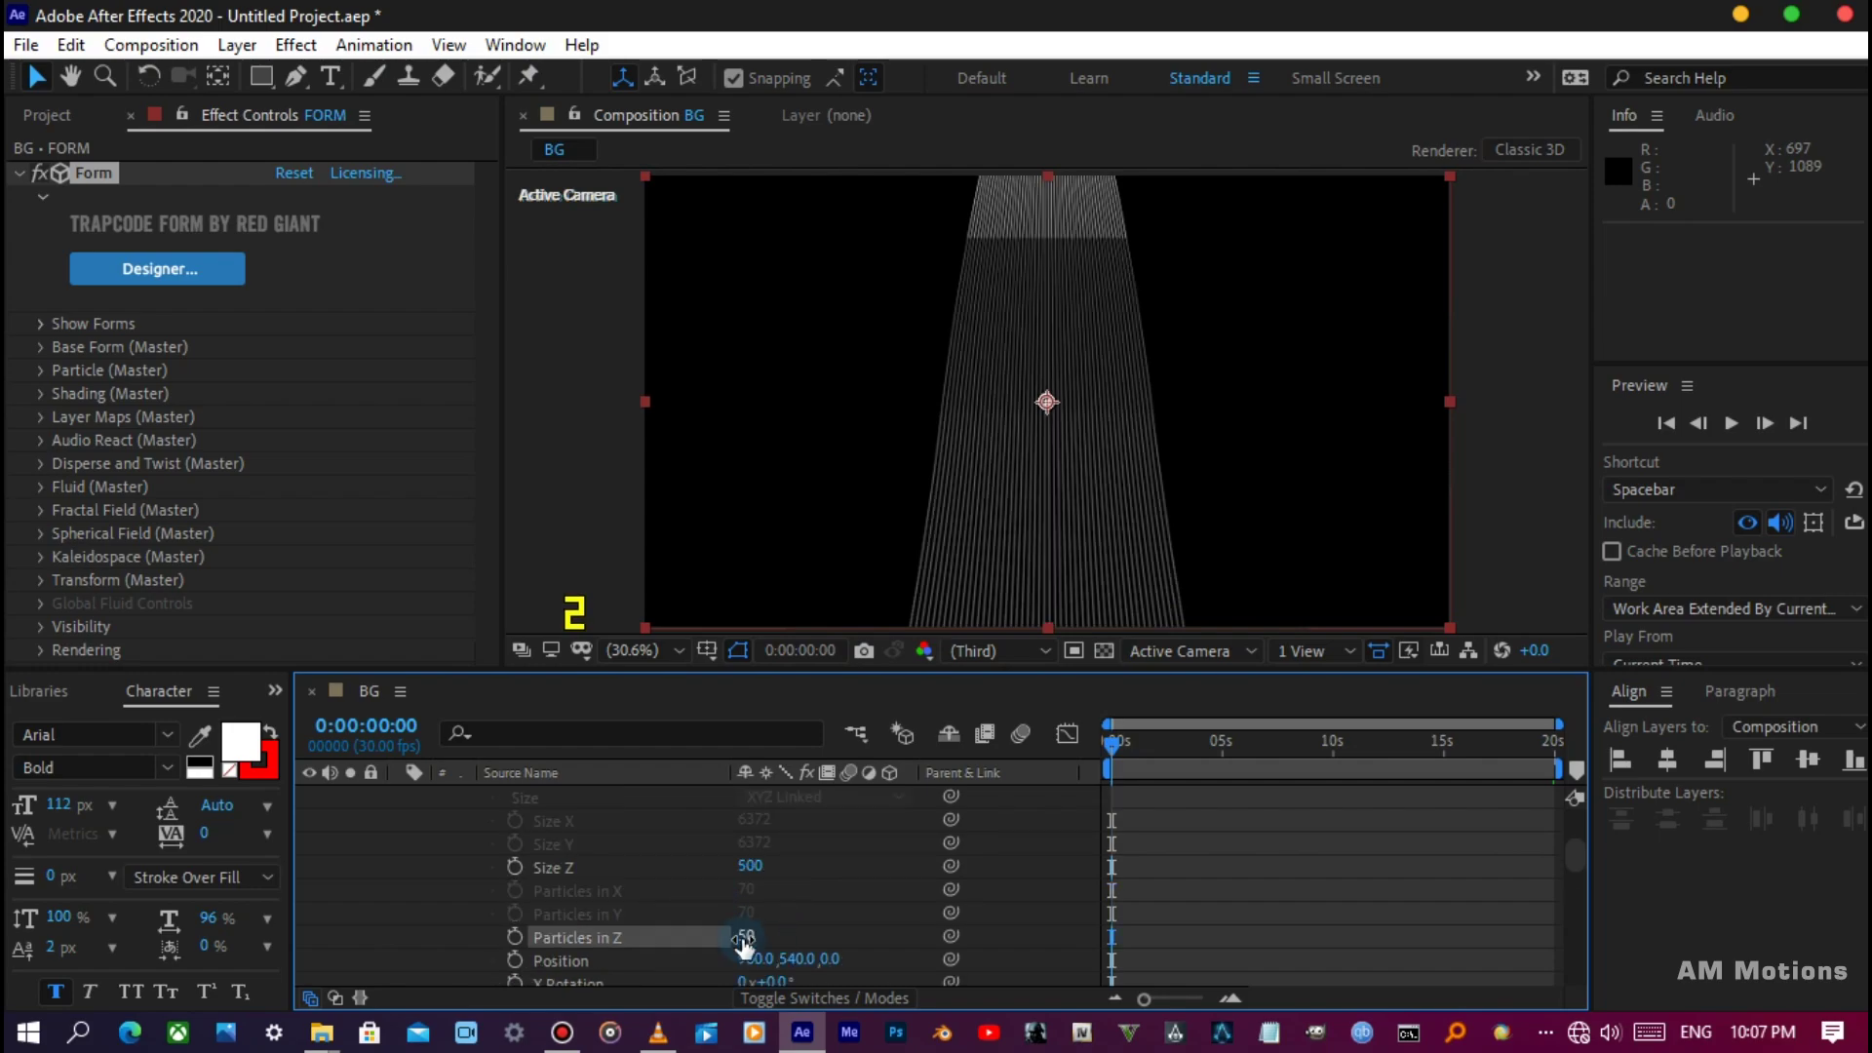
left_click(751, 865)
type("3000")
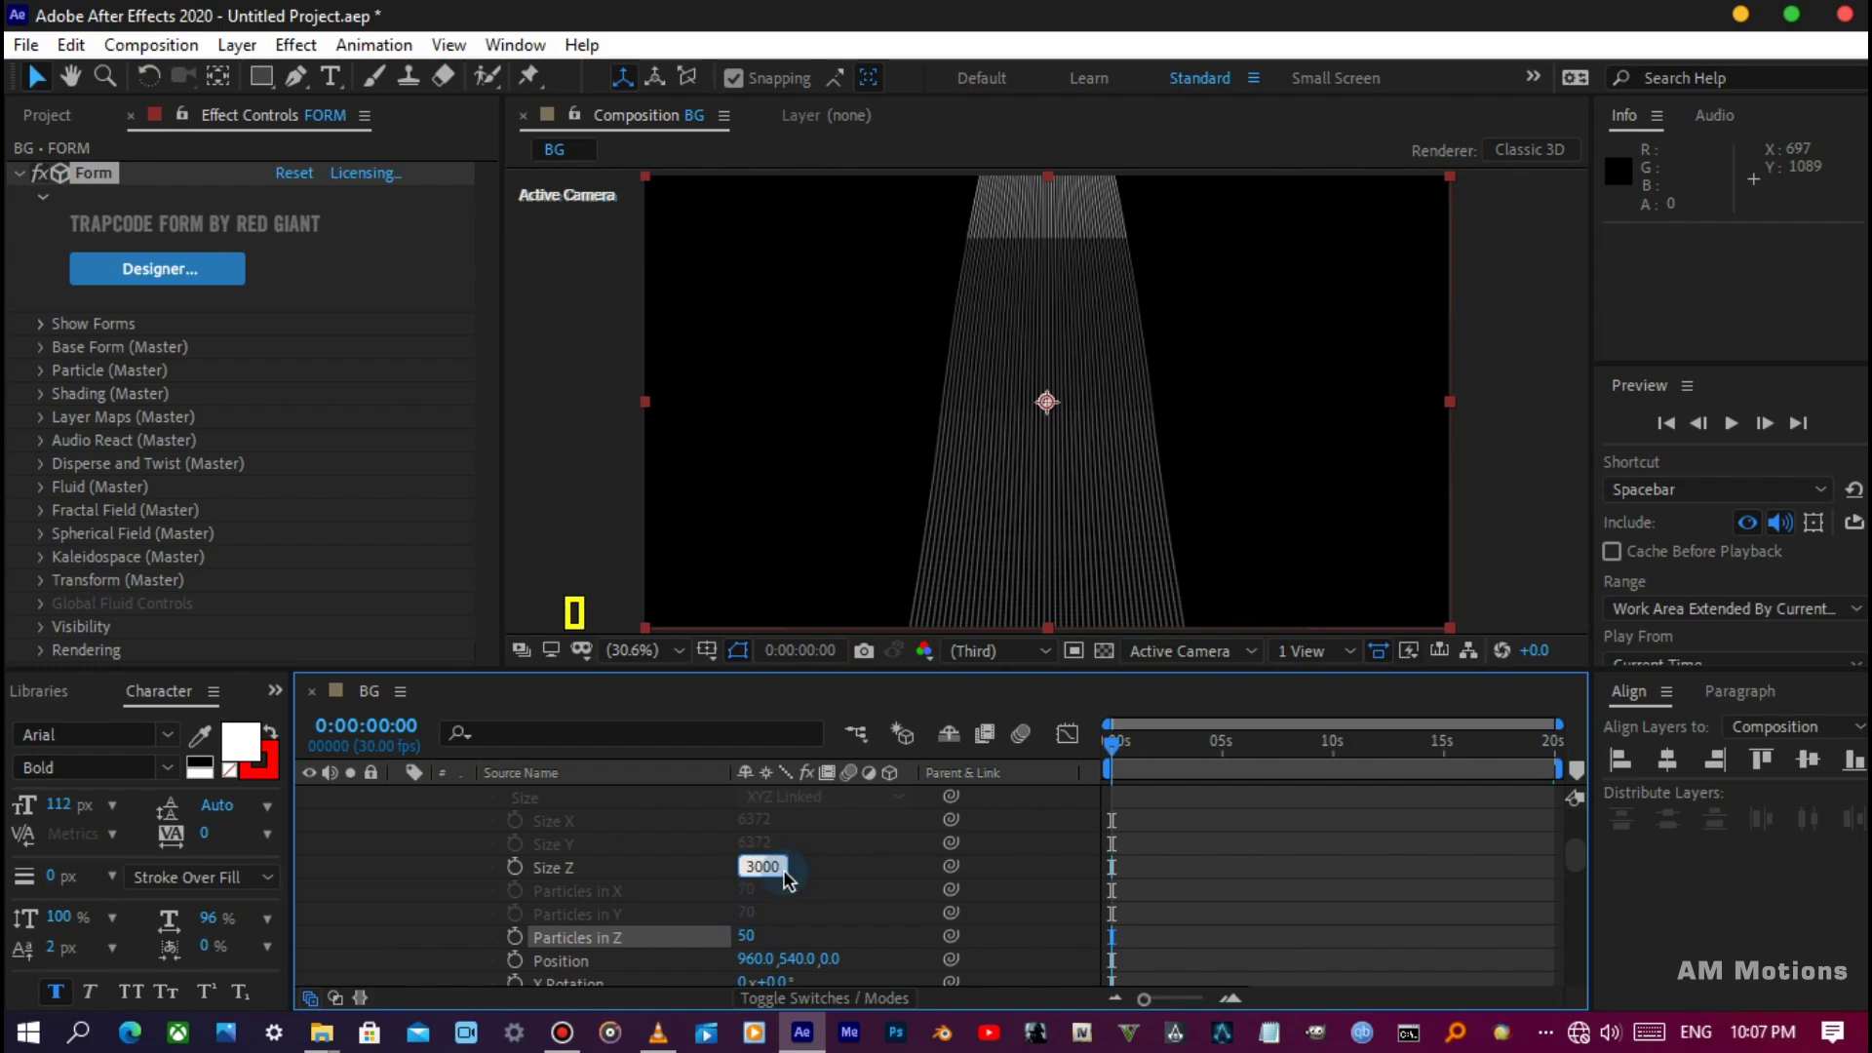
key("Return")
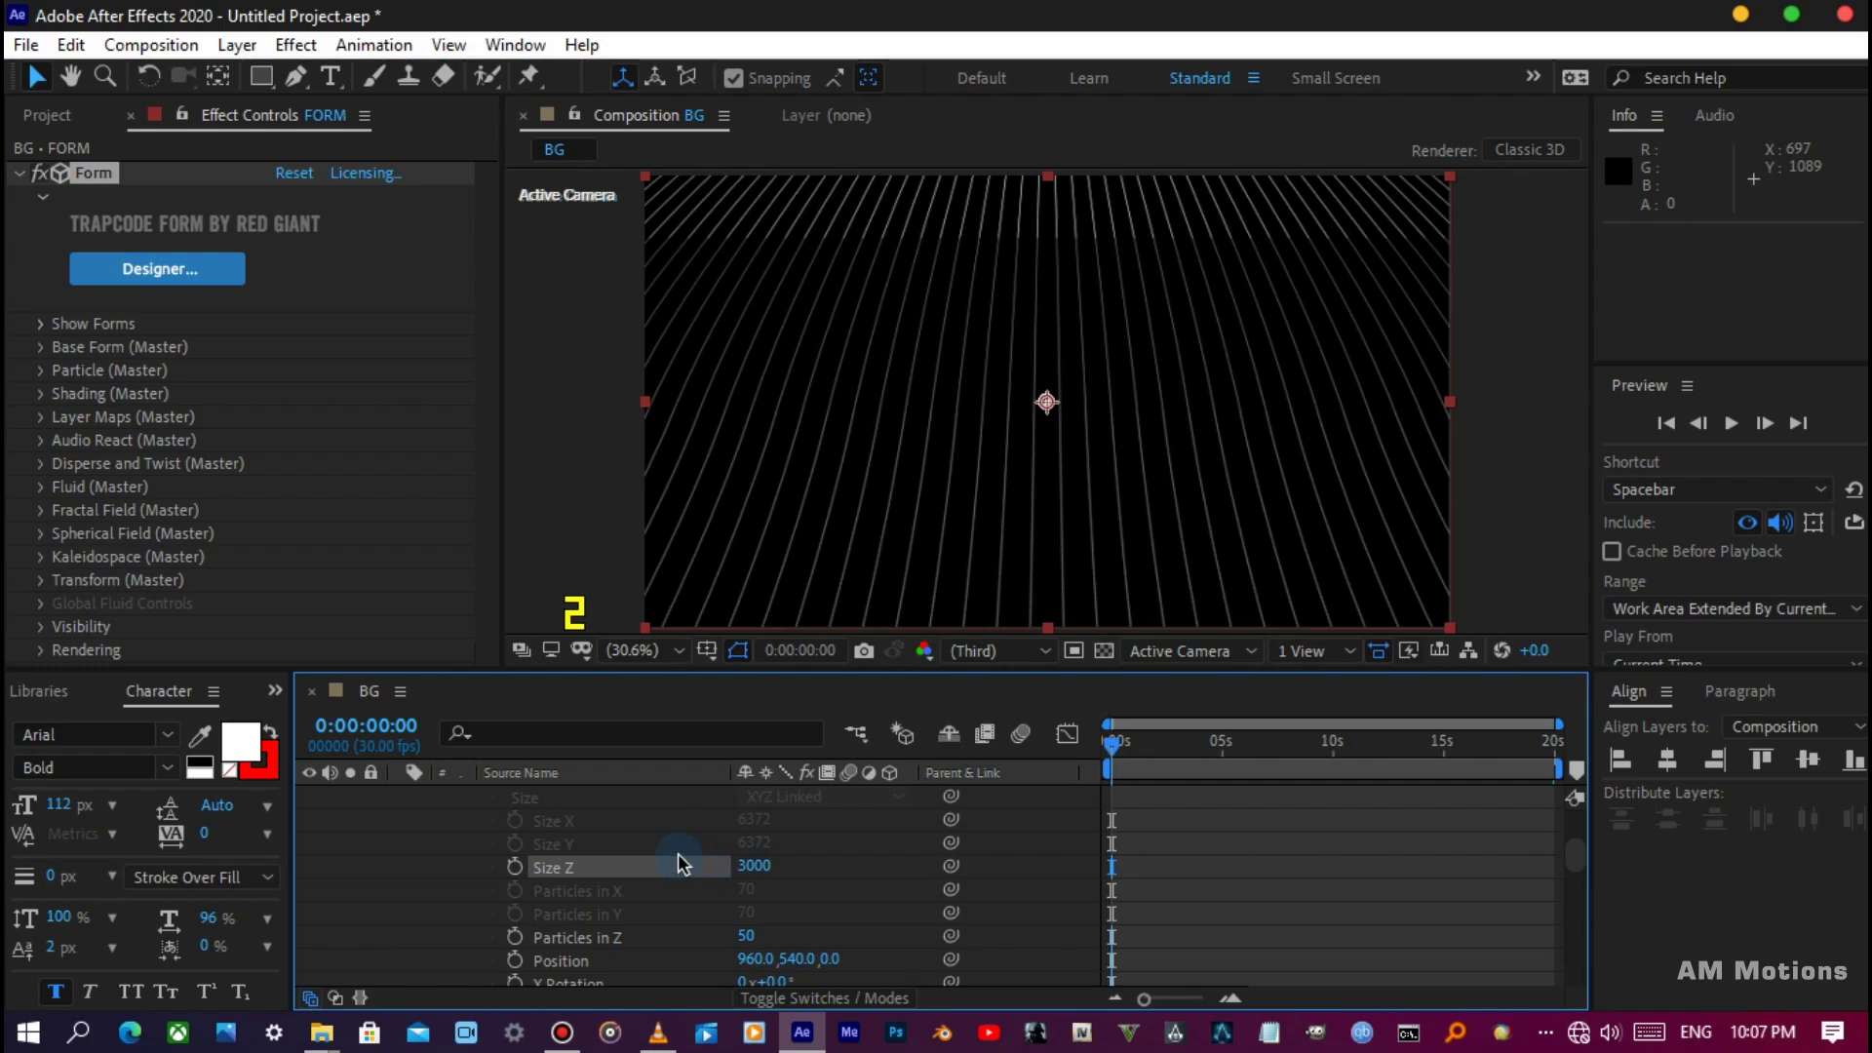
scroll(677, 852, "down", 5)
scroll(633, 854, "down", 3)
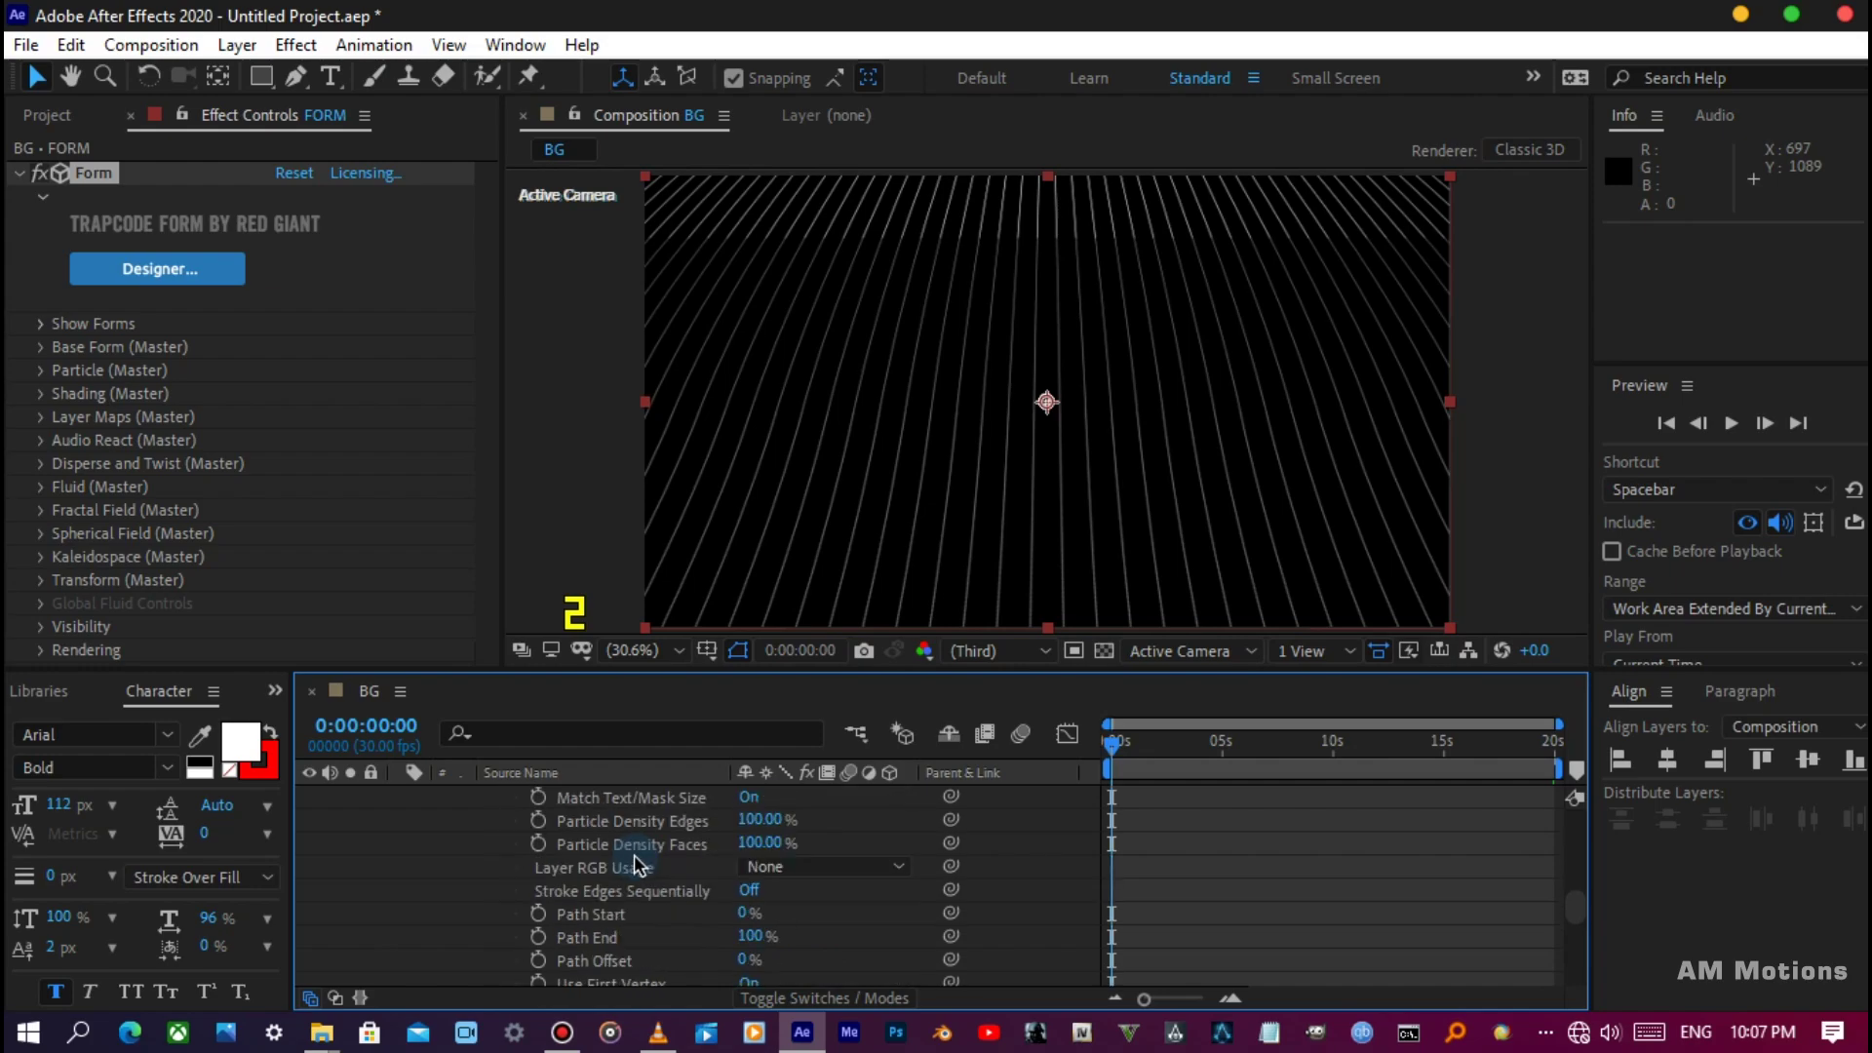
scroll(634, 854, "down", 3)
scroll(633, 854, "down", 3)
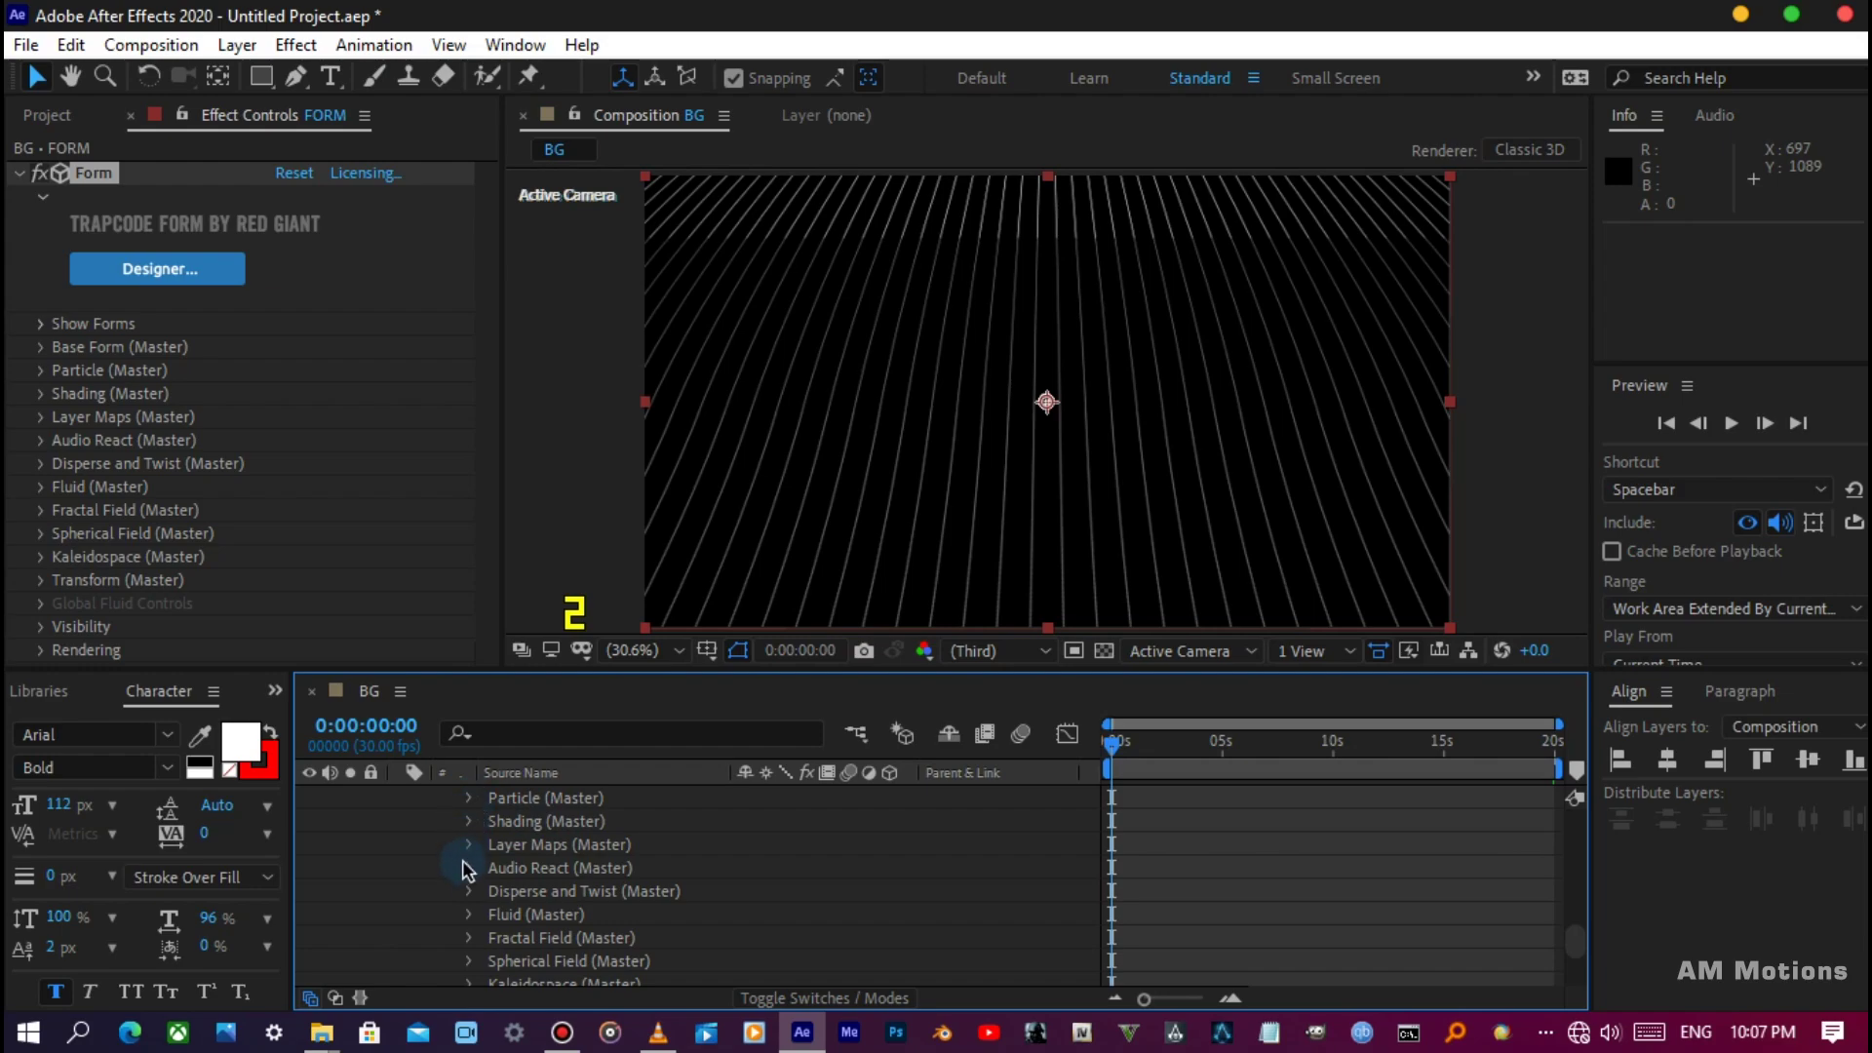
Set Fractal Field Displacement Mode to XYZ Individual with Y Displace 500.
left_click(468, 937)
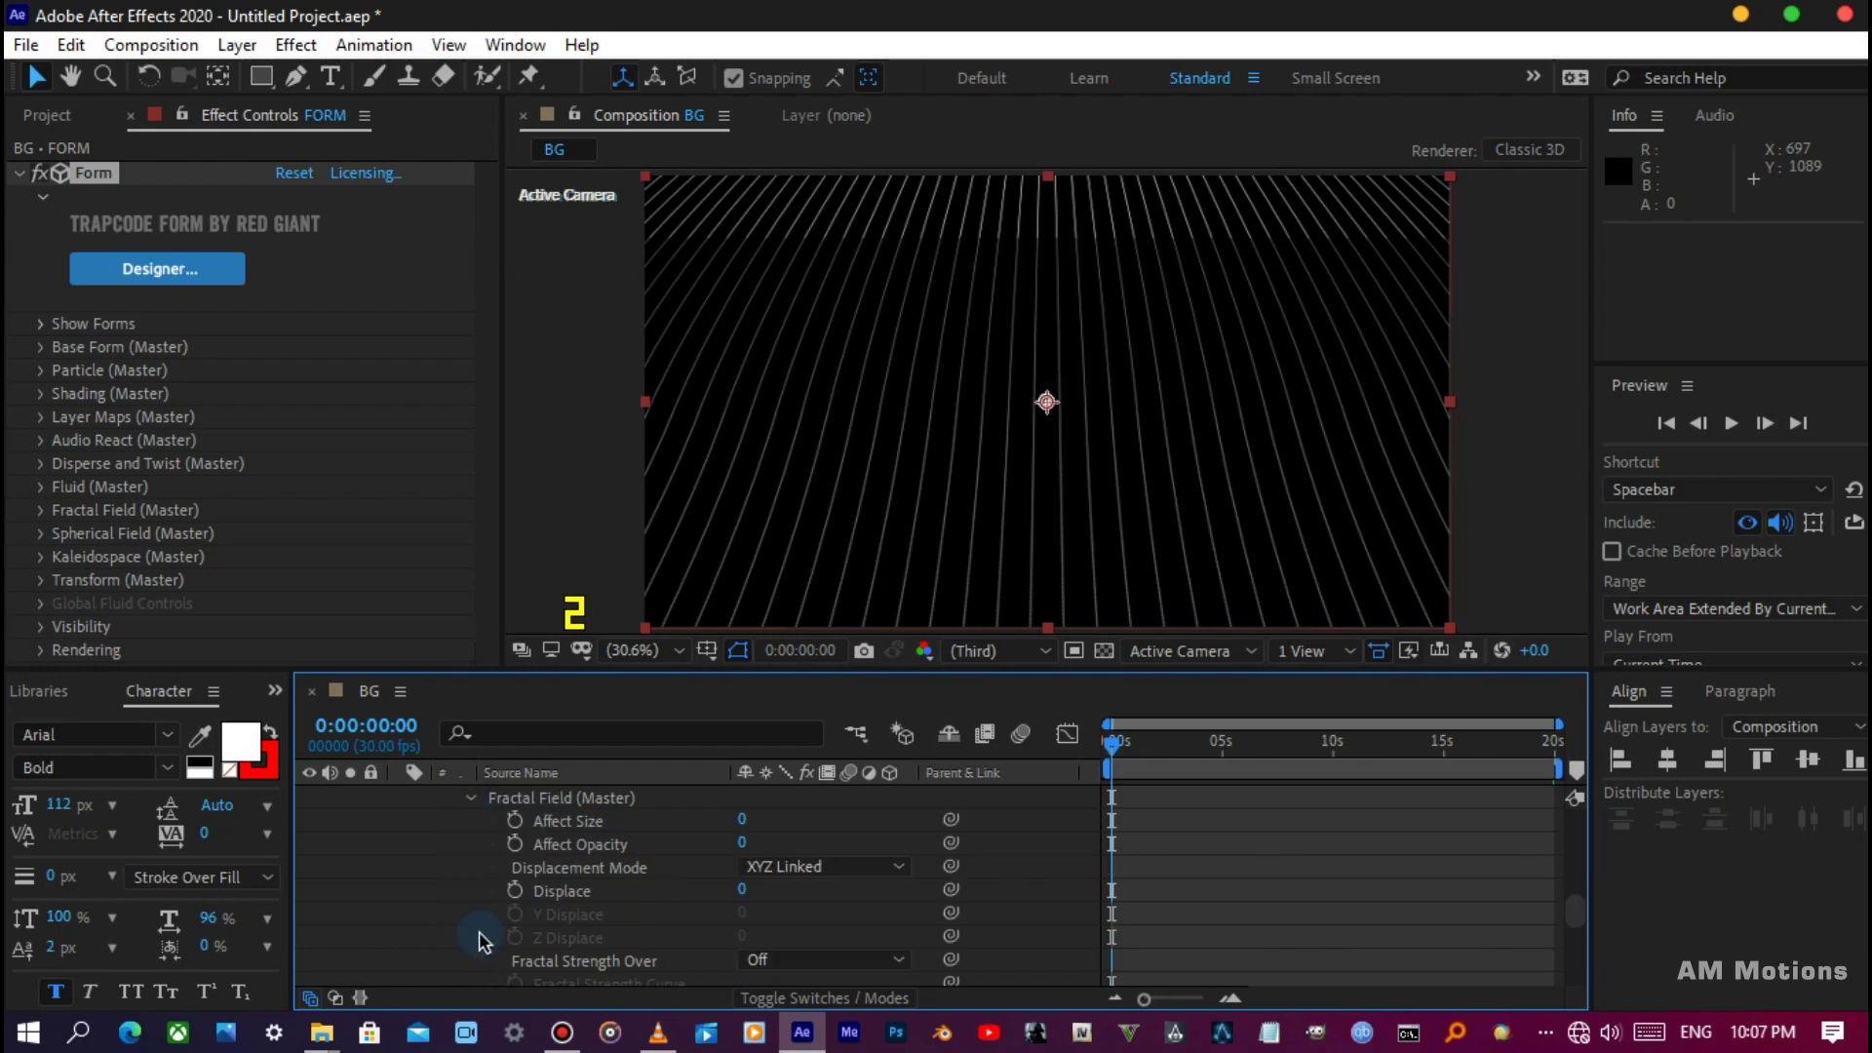
left_click(758, 868)
left_click(790, 926)
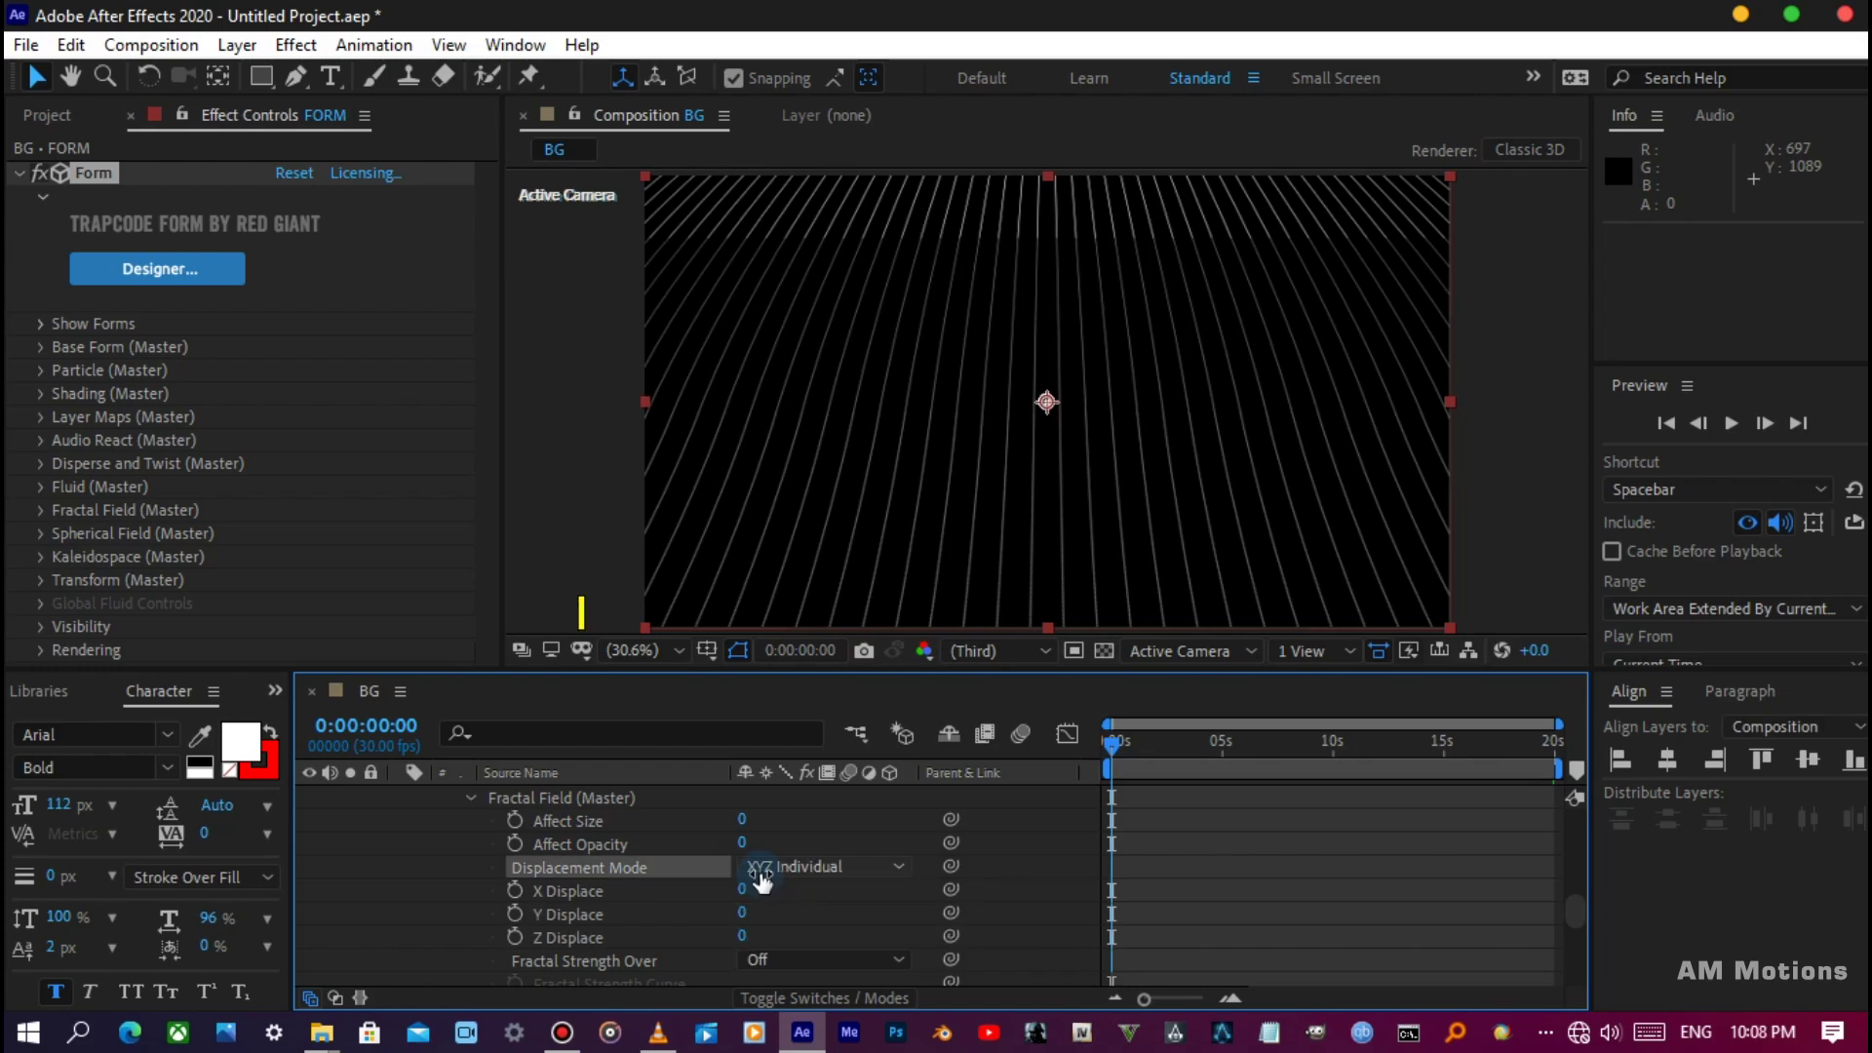
left_click(742, 914)
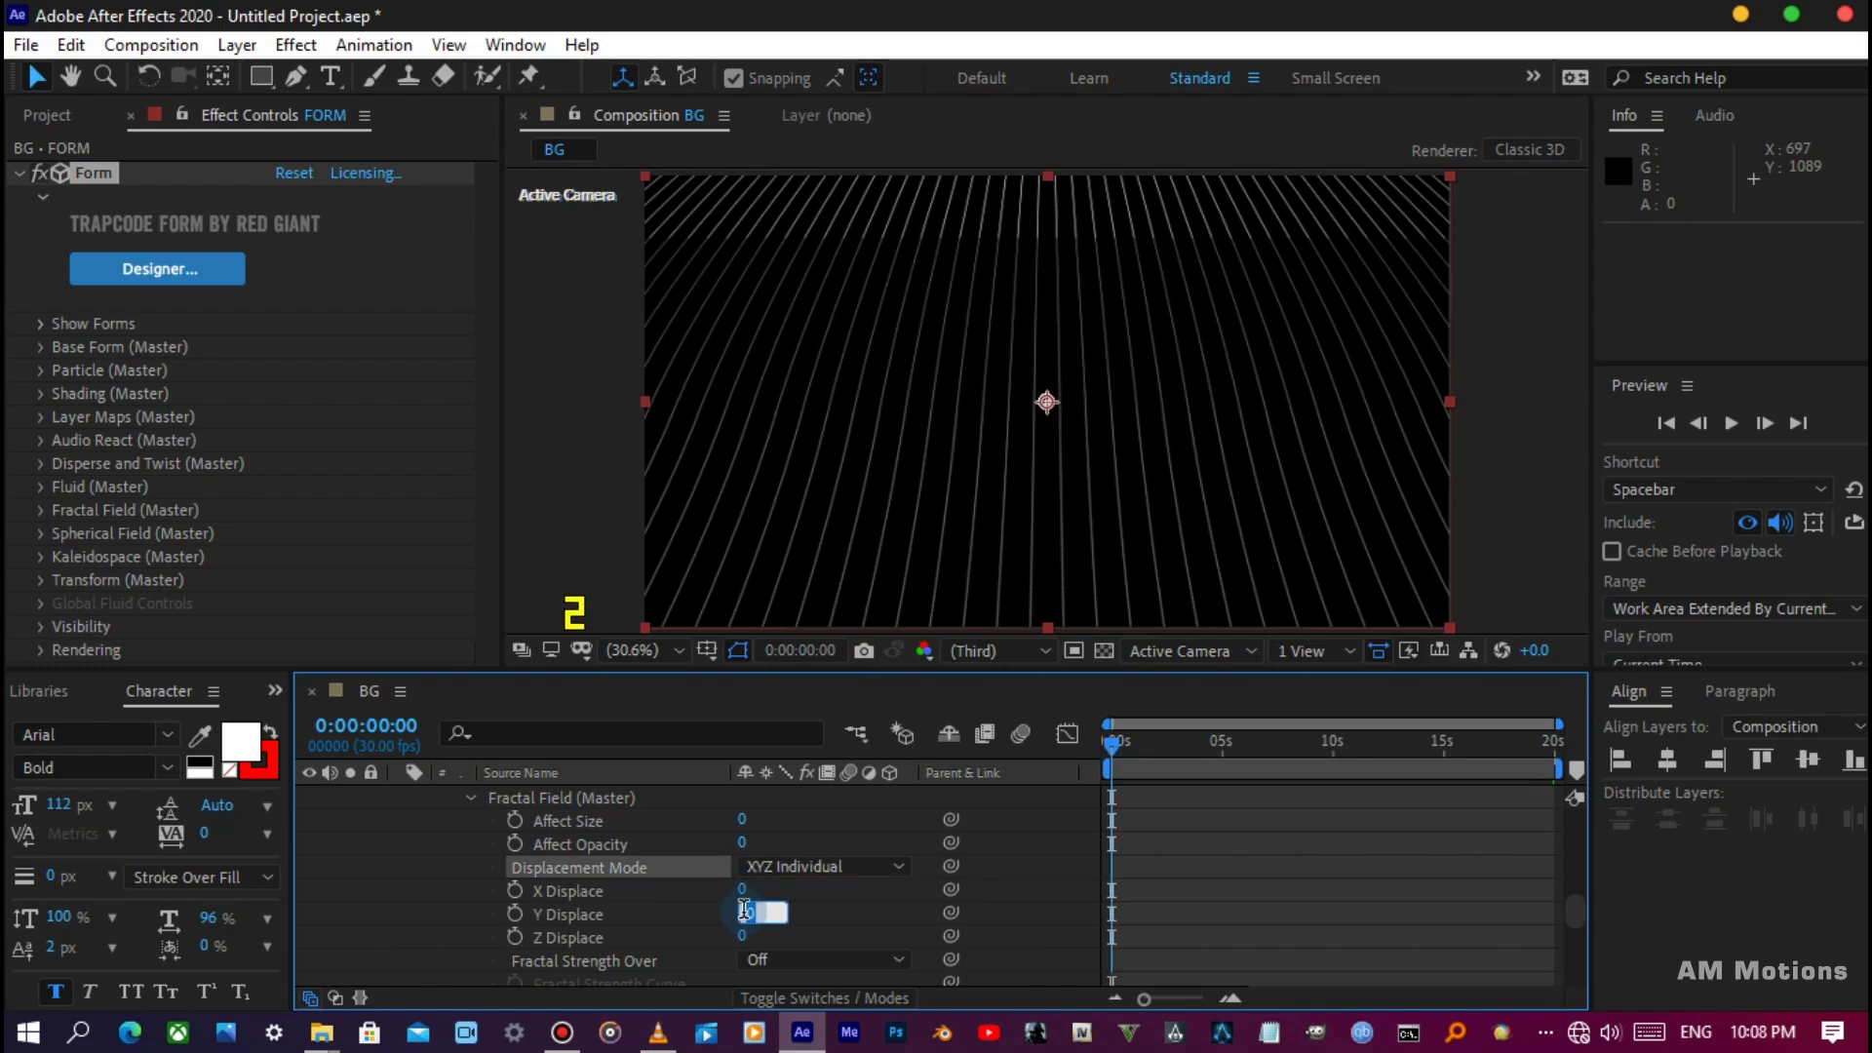
type("500")
key("Return")
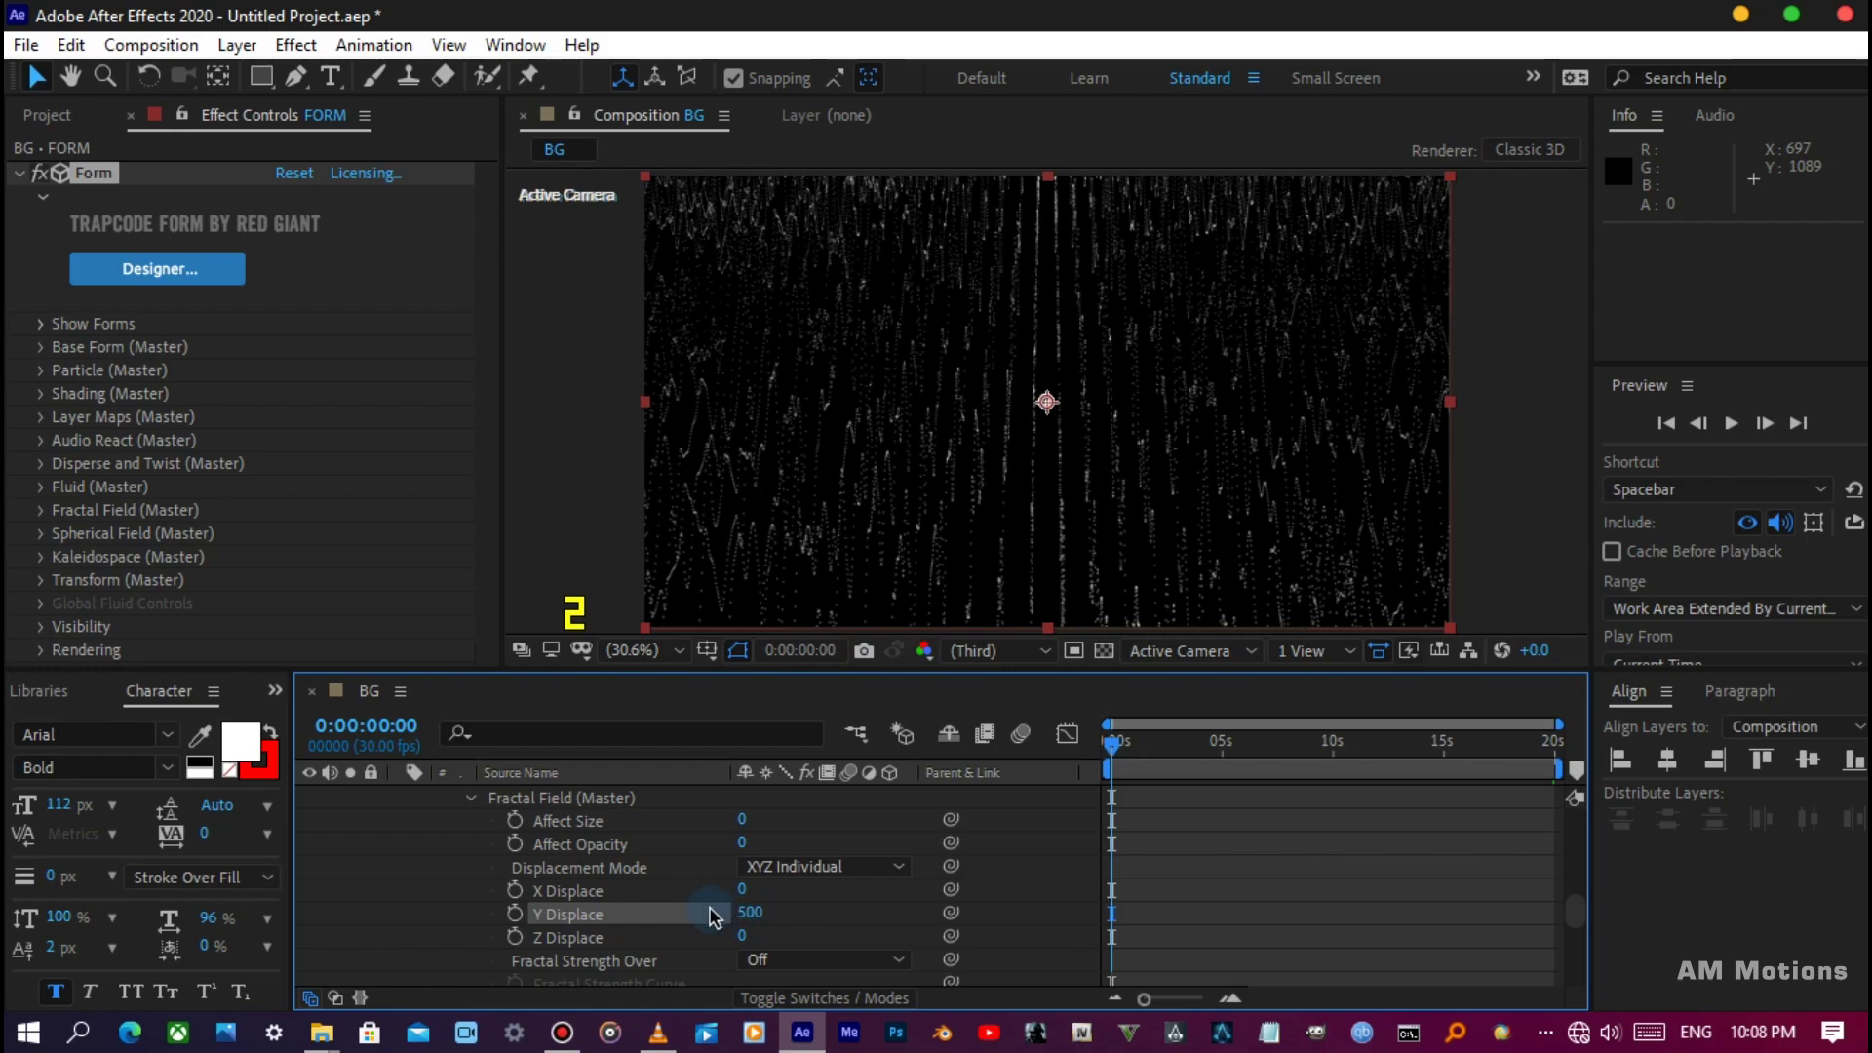
scroll(688, 907, "down", 2)
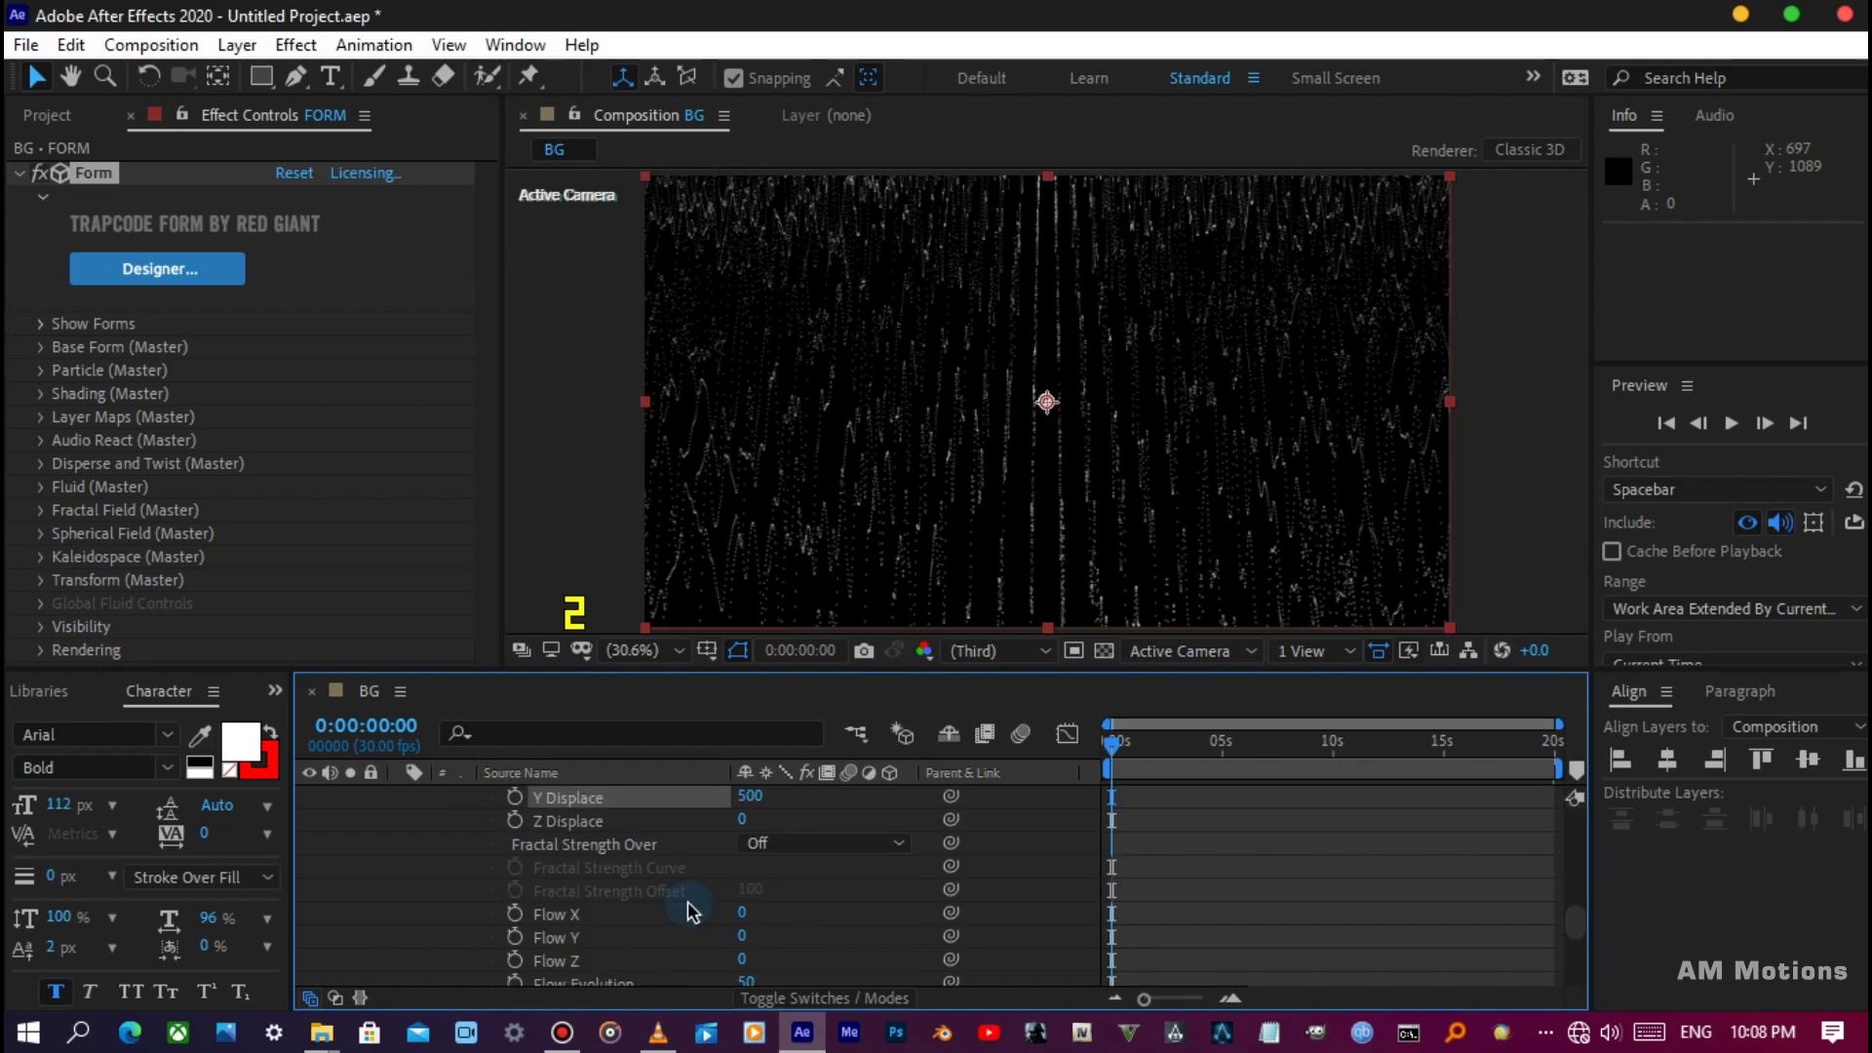
Set Fractal Field Flow Y to 200 and Flow Z to 100.
left_click(744, 935)
type("200")
key("Return")
type("100")
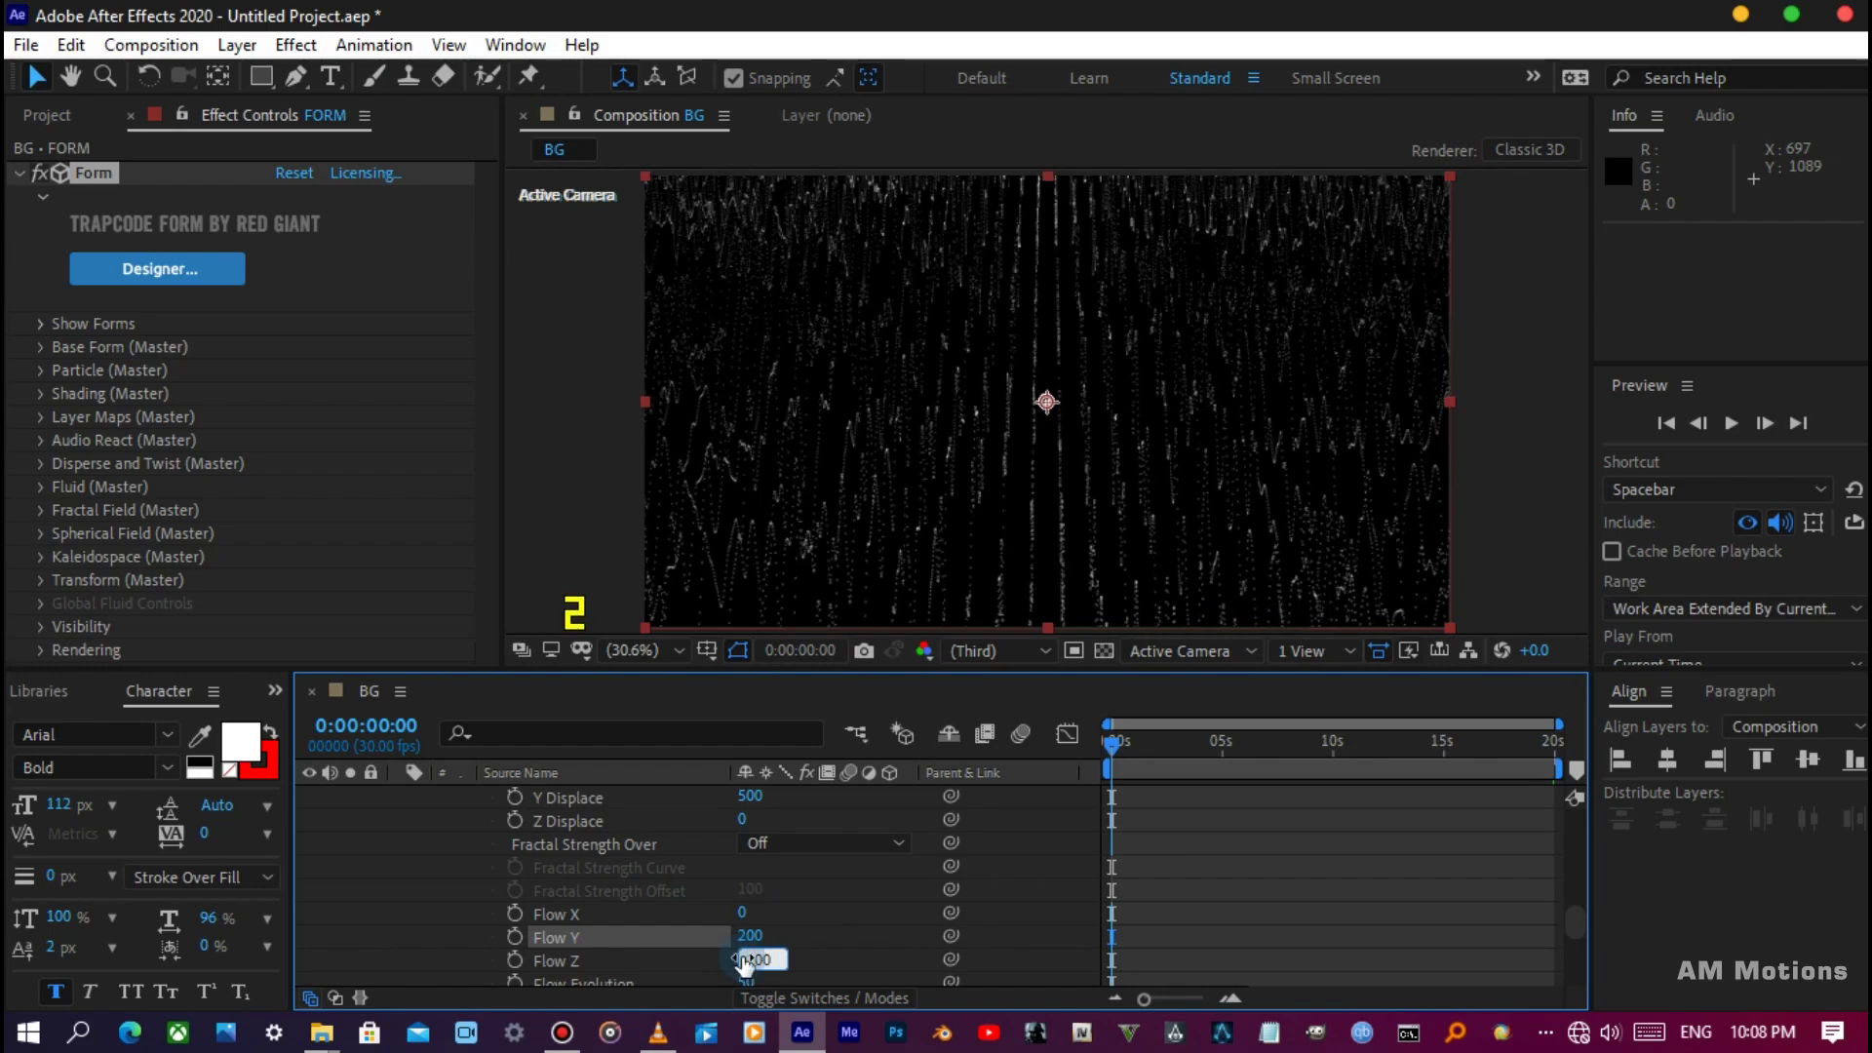
key("Return")
scroll(692, 935, "down", 3)
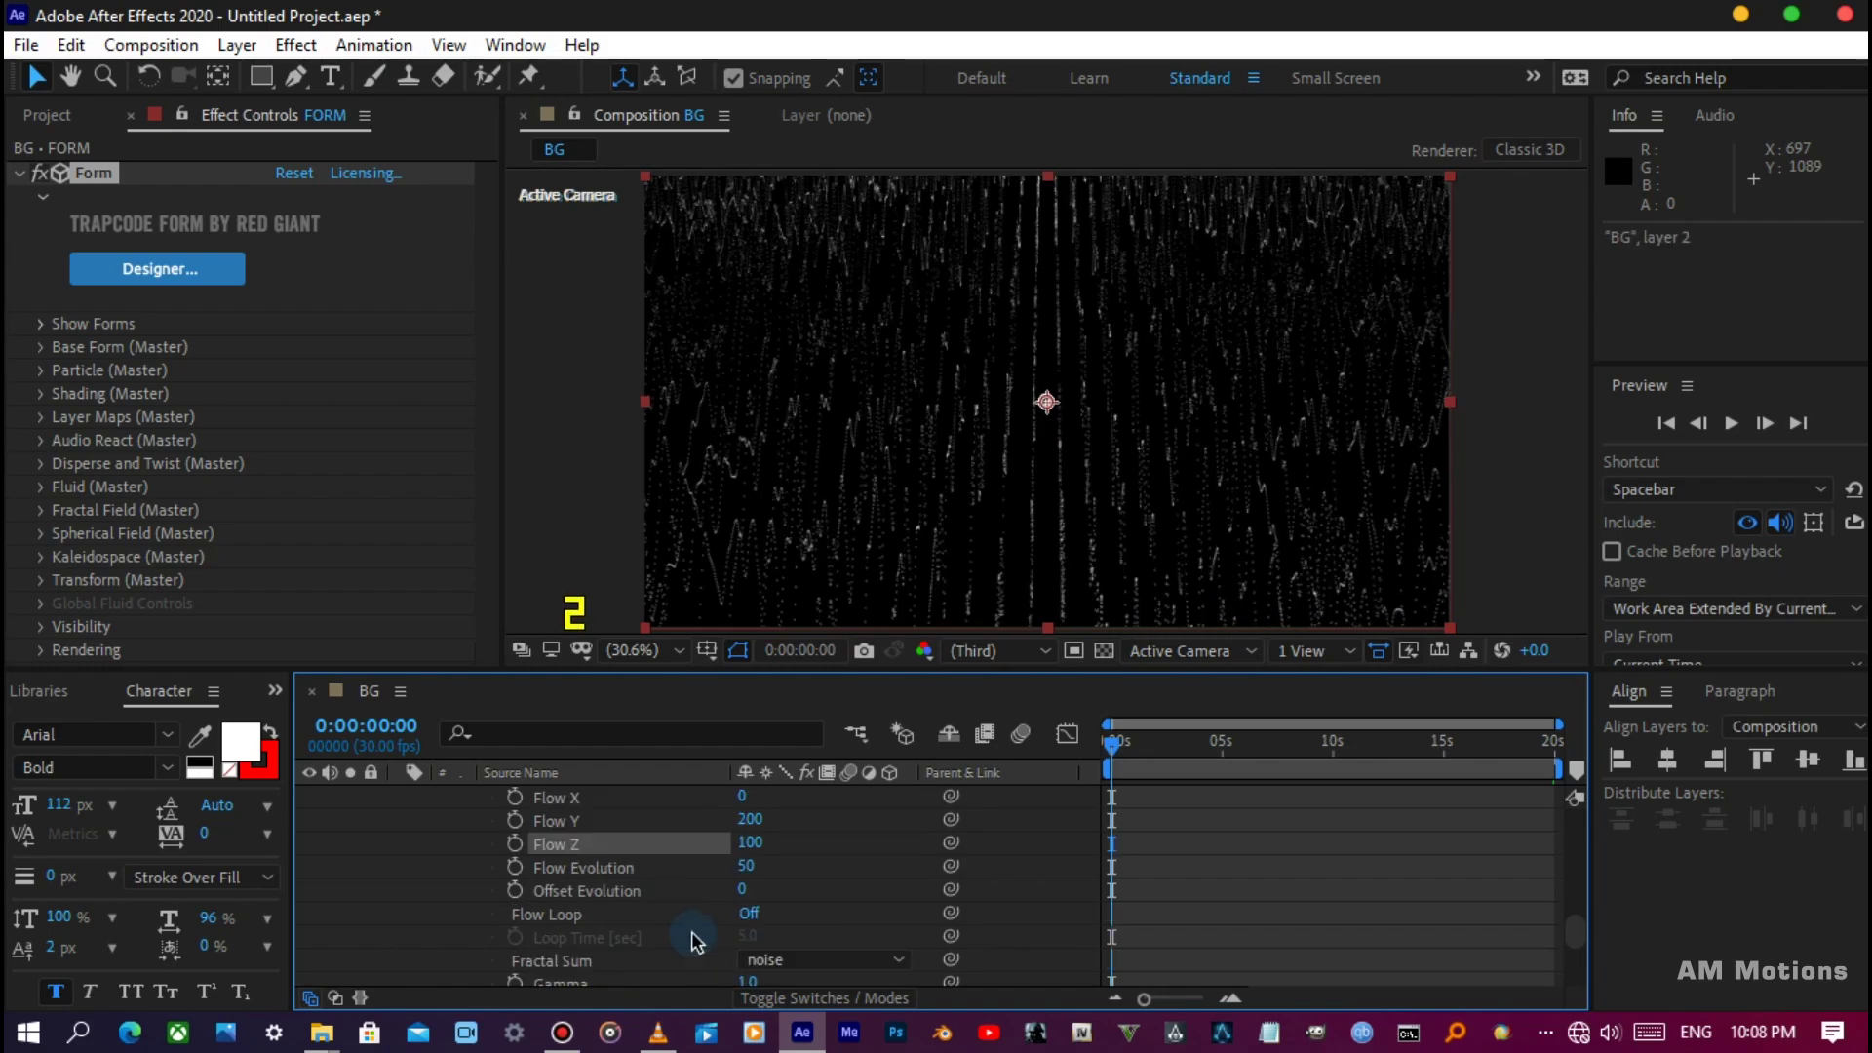
Set Flow Evolution to 10 and lower F Scale to 3.0.
left_click(745, 865)
type("10")
key("Return")
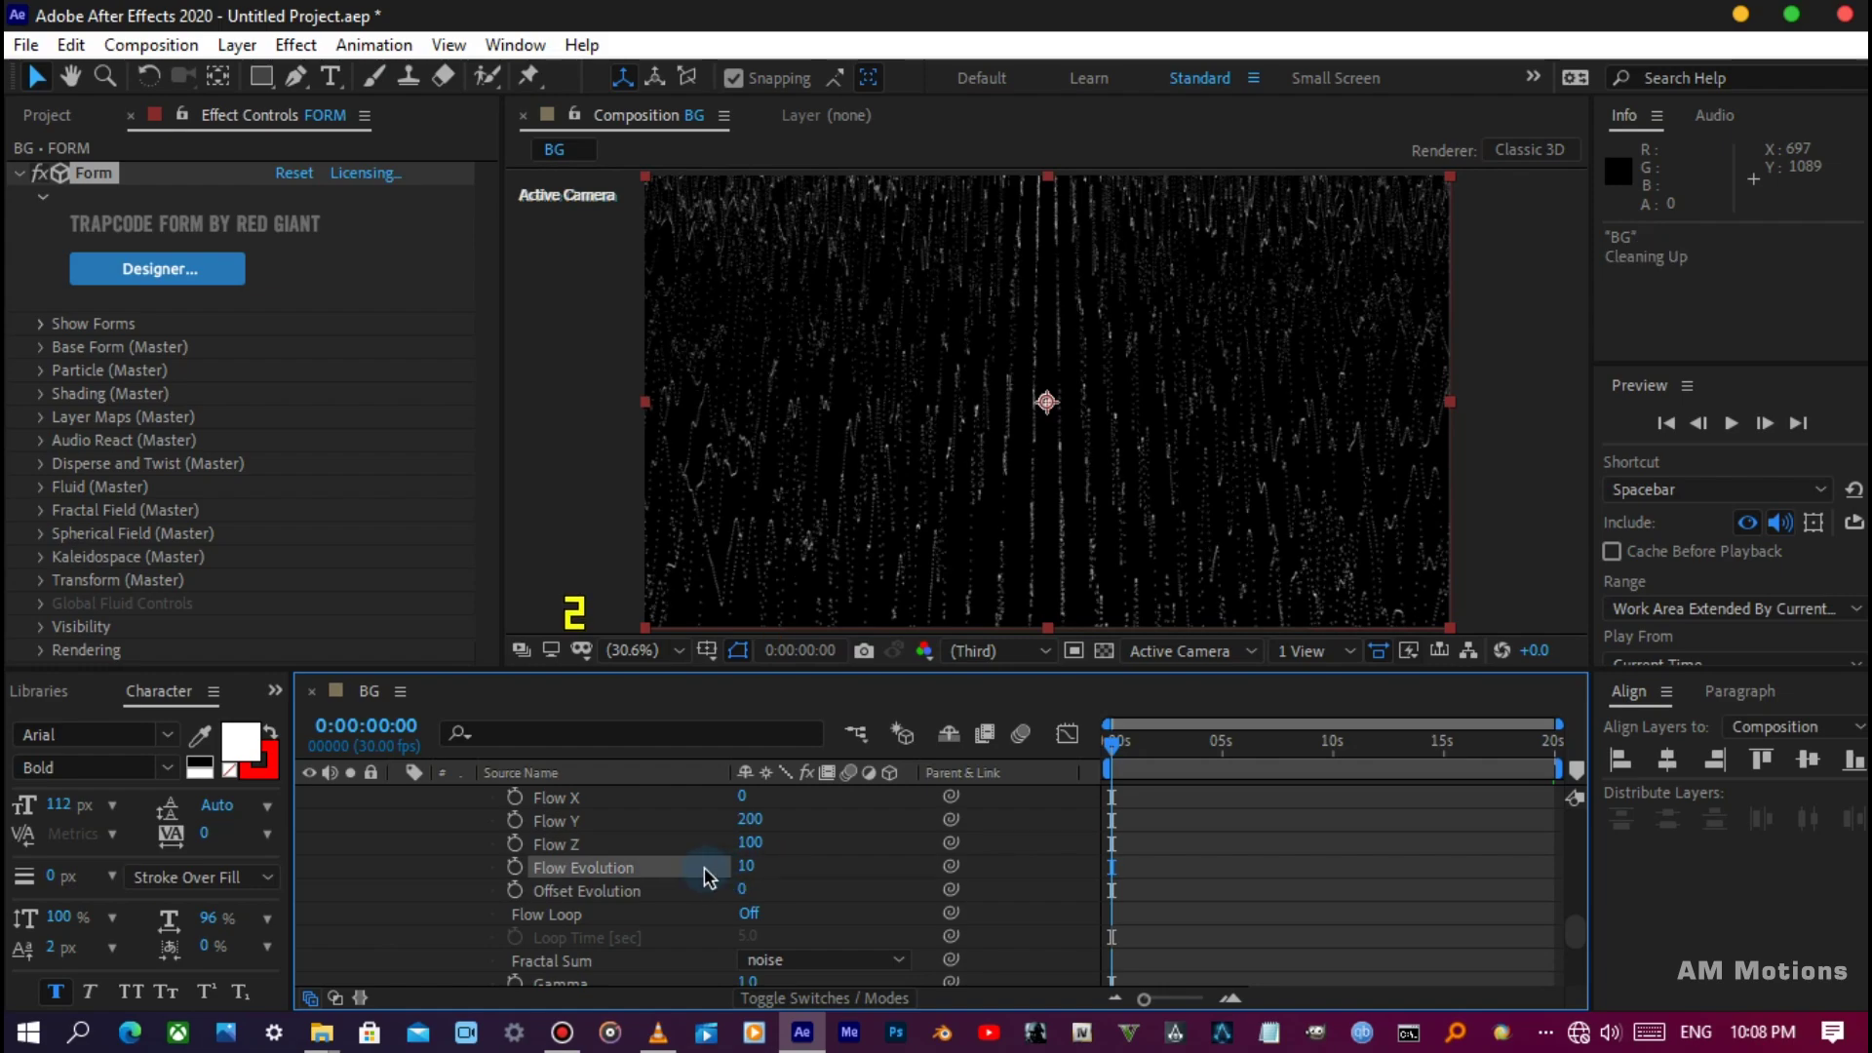
scroll(706, 875, "down", 3)
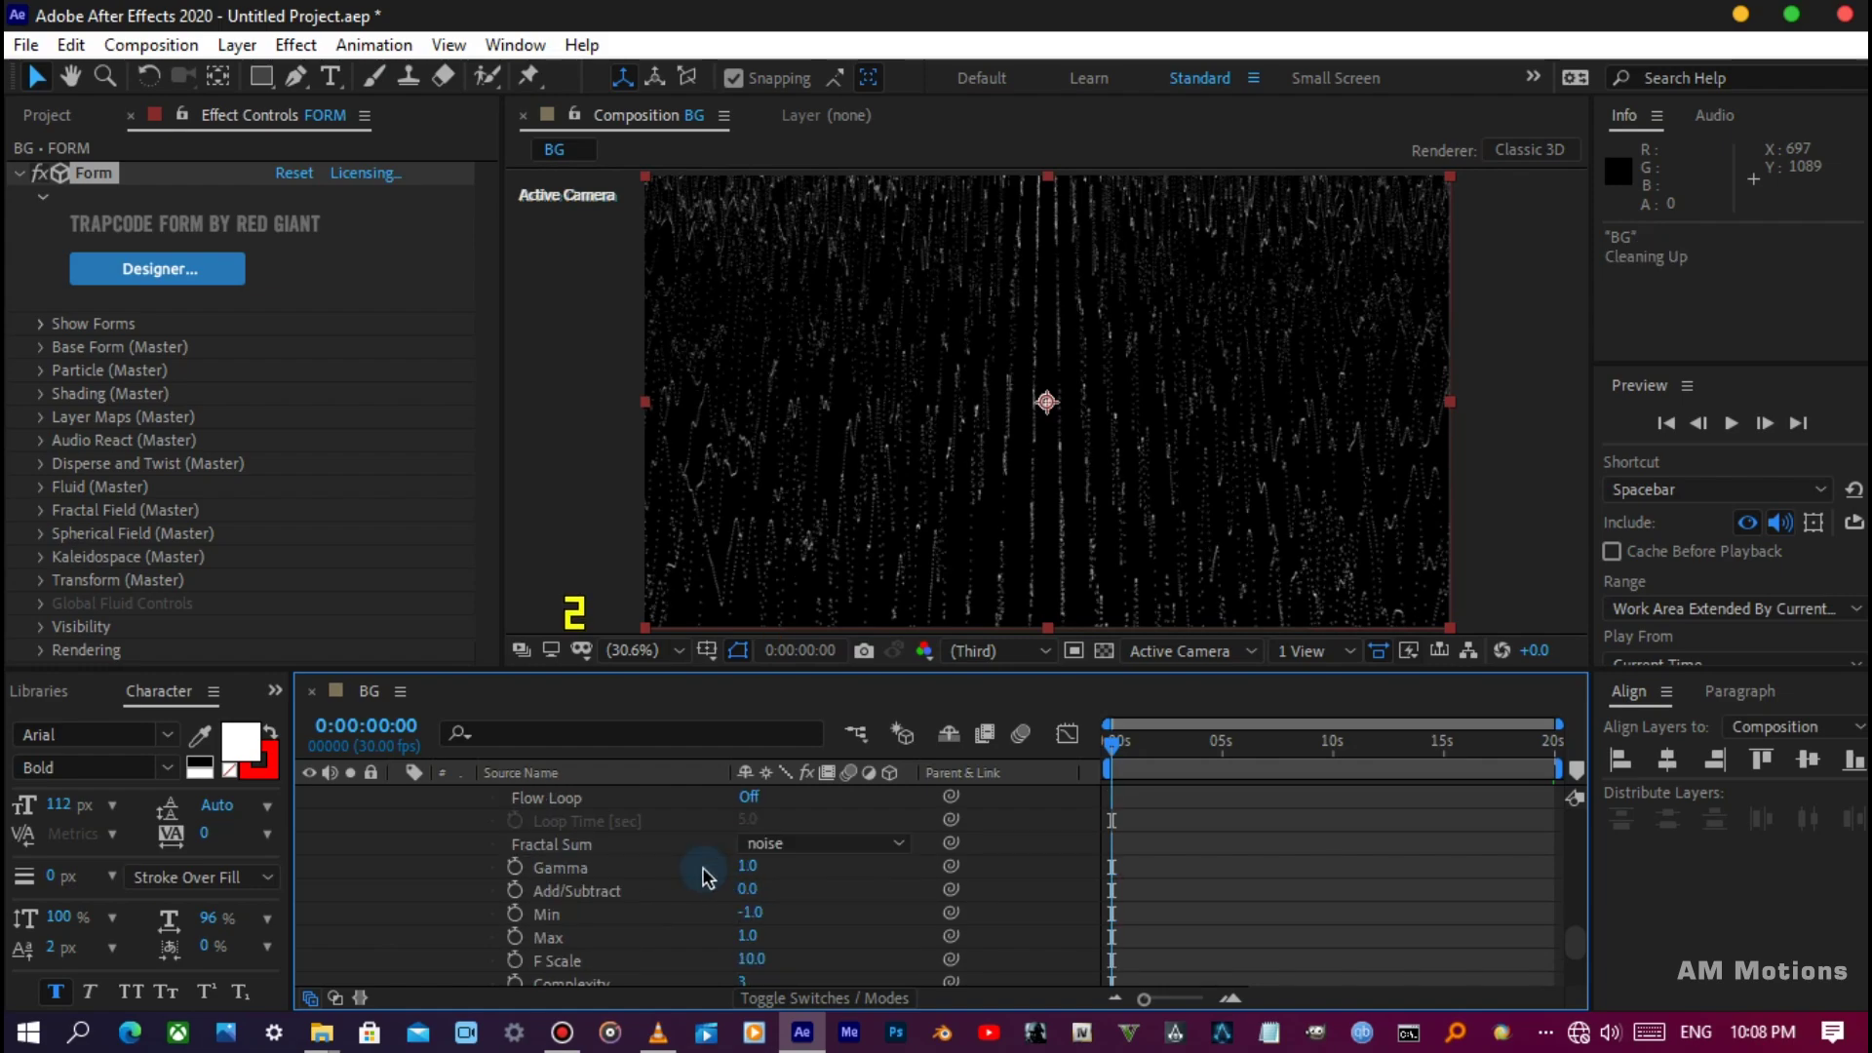
left_click(746, 949)
type("5")
key("Return")
scroll(664, 918, "down", 3)
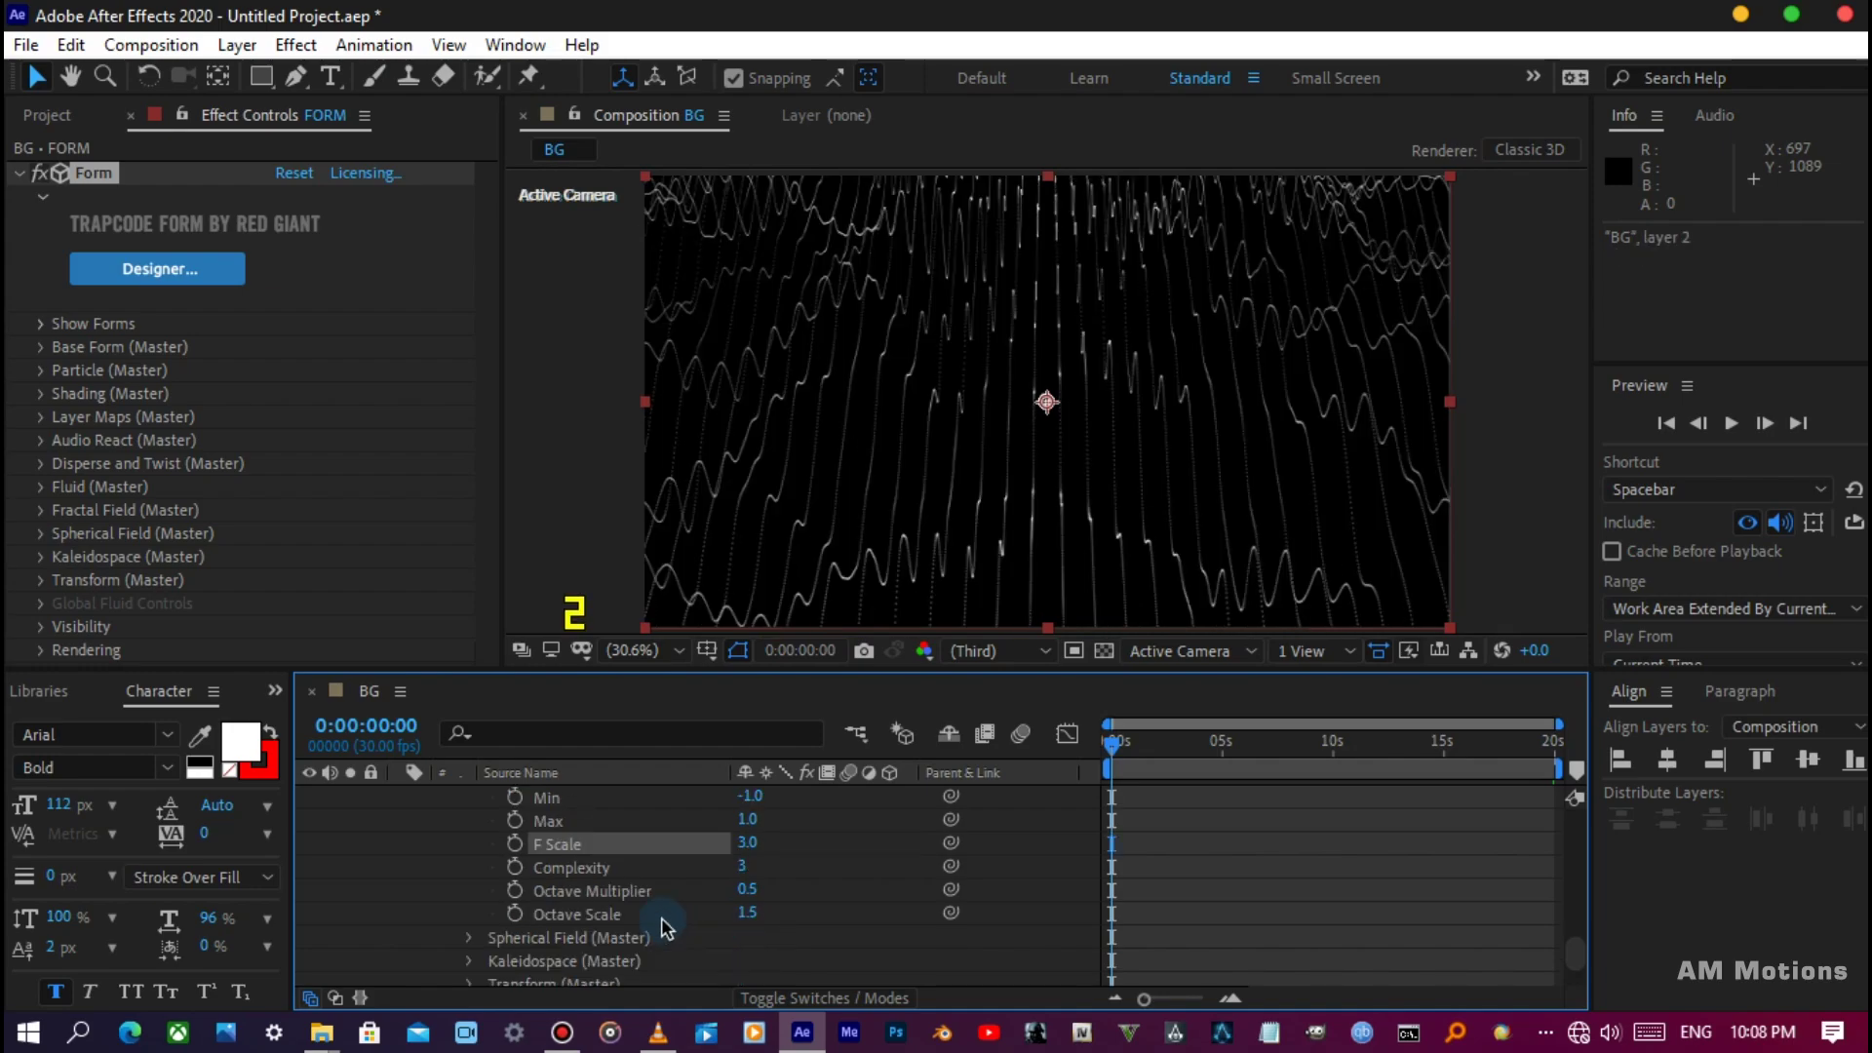
scroll(644, 912, "down", 2)
scroll(629, 909, "up", 1)
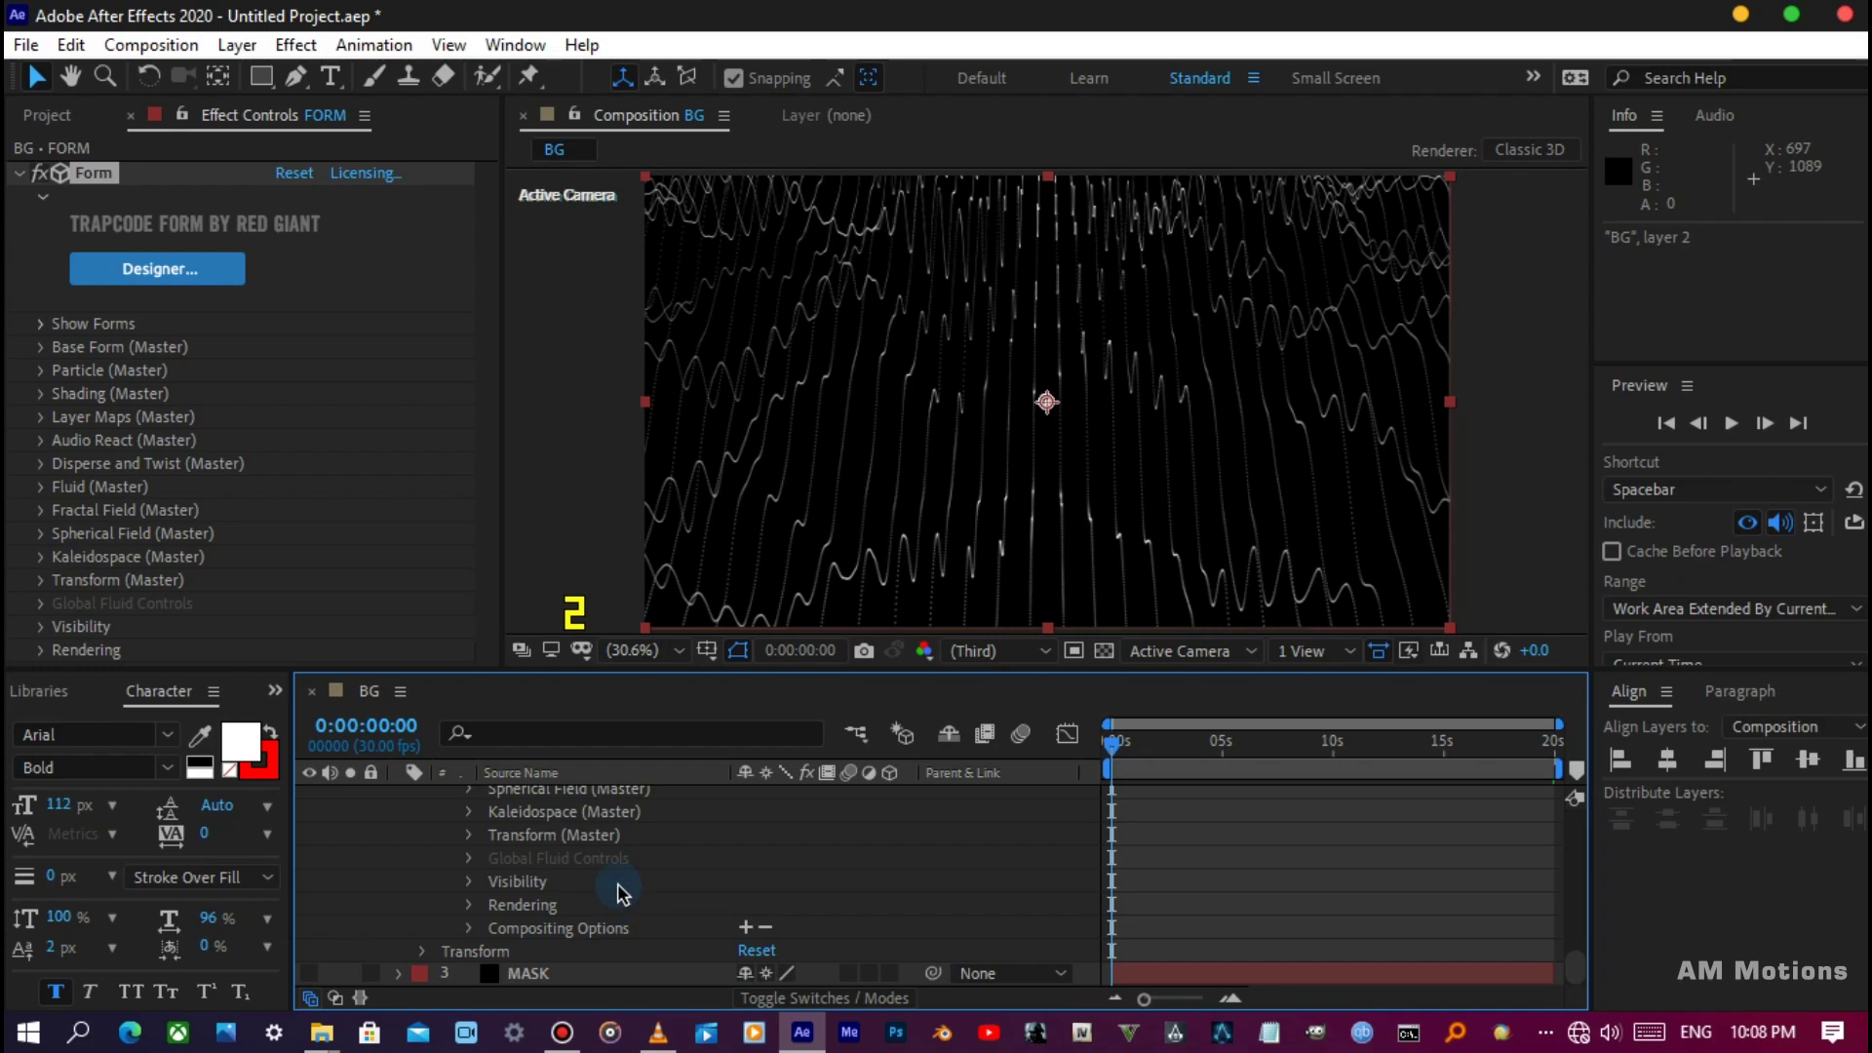
Apply Color Vibrance and Glow effects to the FORM layer.
scroll(624, 902, "up", 5)
scroll(622, 892, "up", 5)
scroll(622, 892, "up", 5)
scroll(621, 892, "up", 5)
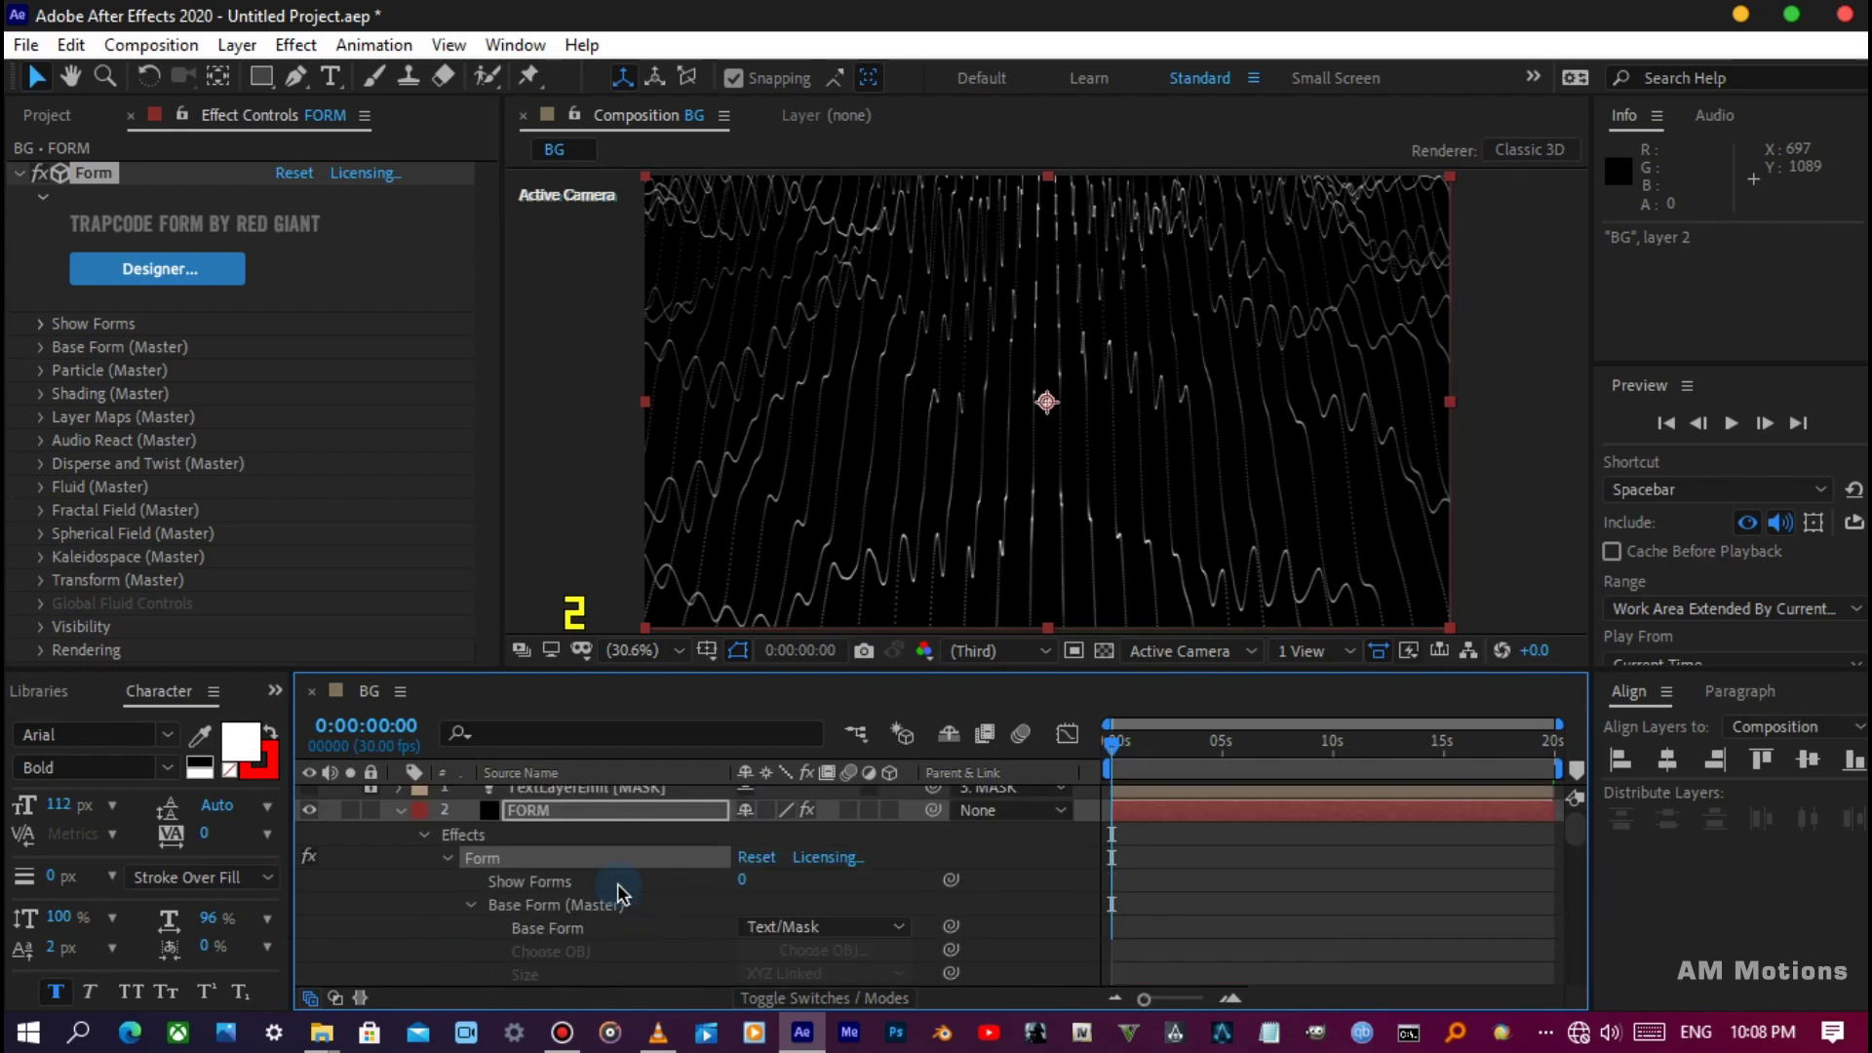
left_click(588, 812)
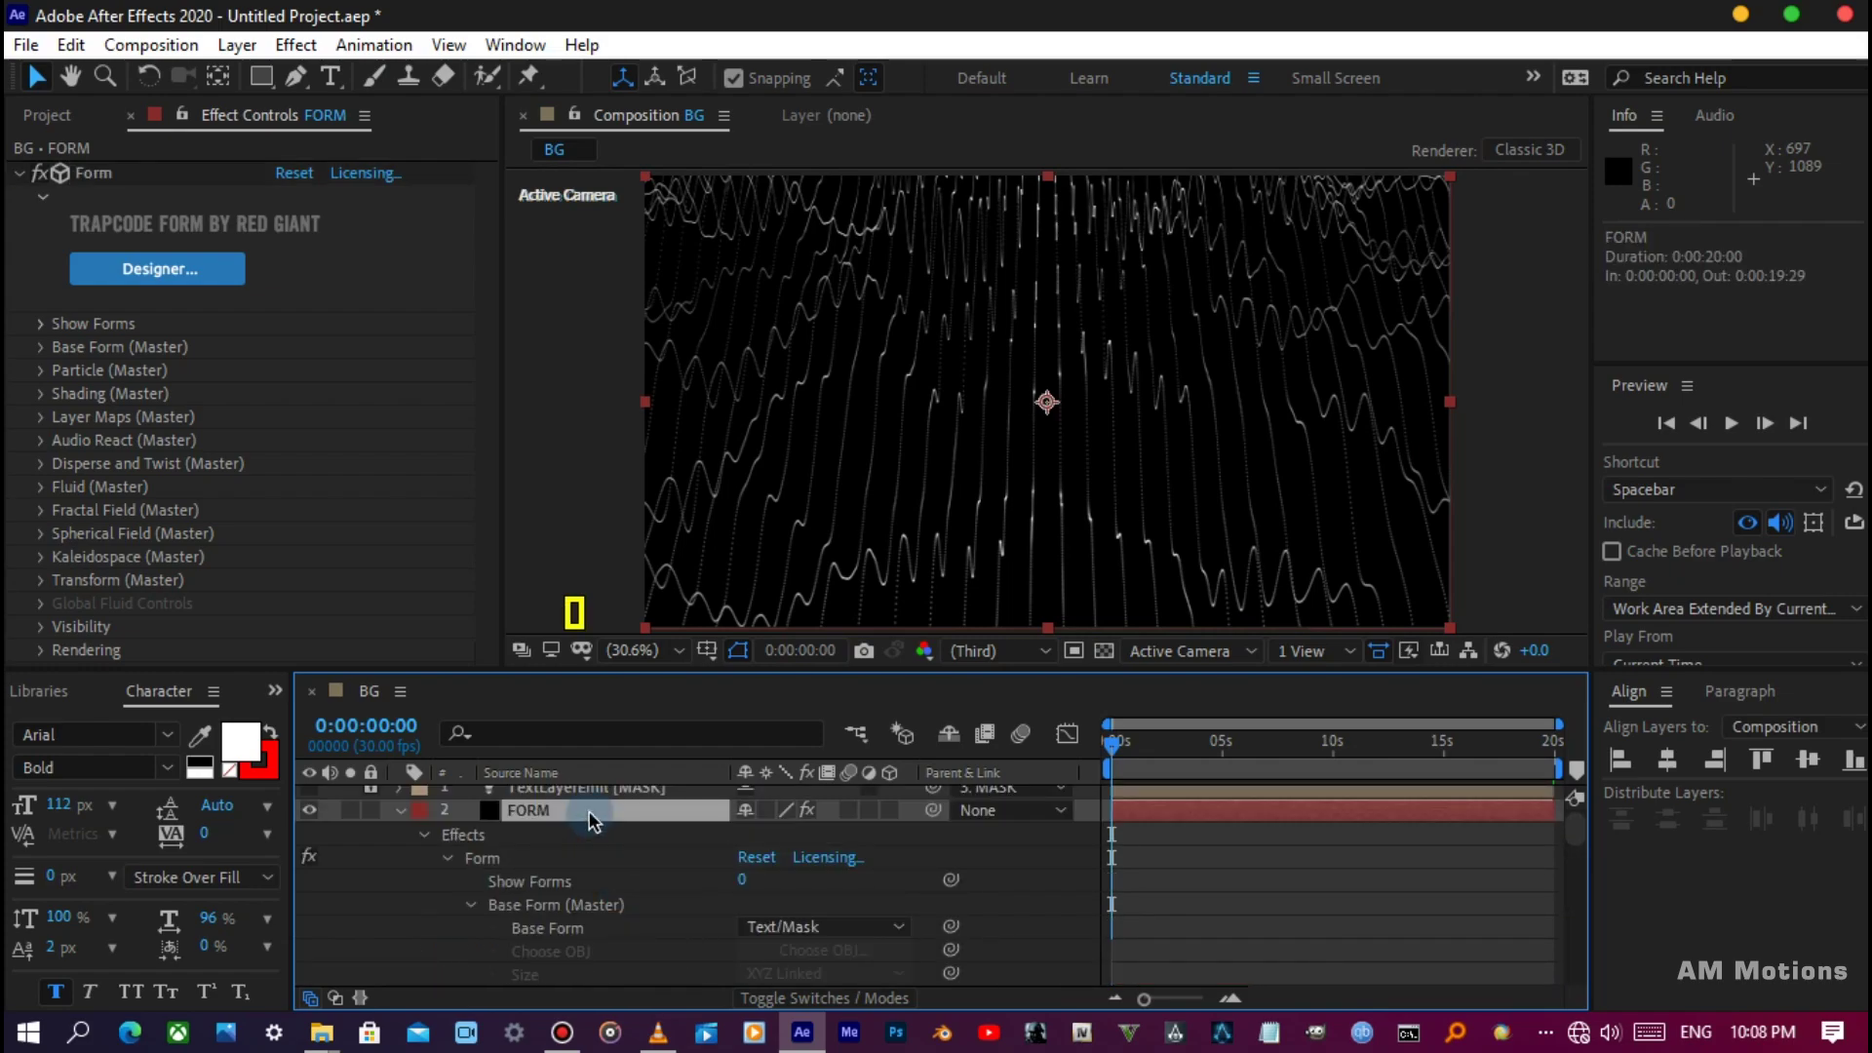
key("ctrl+space")
type("vc")
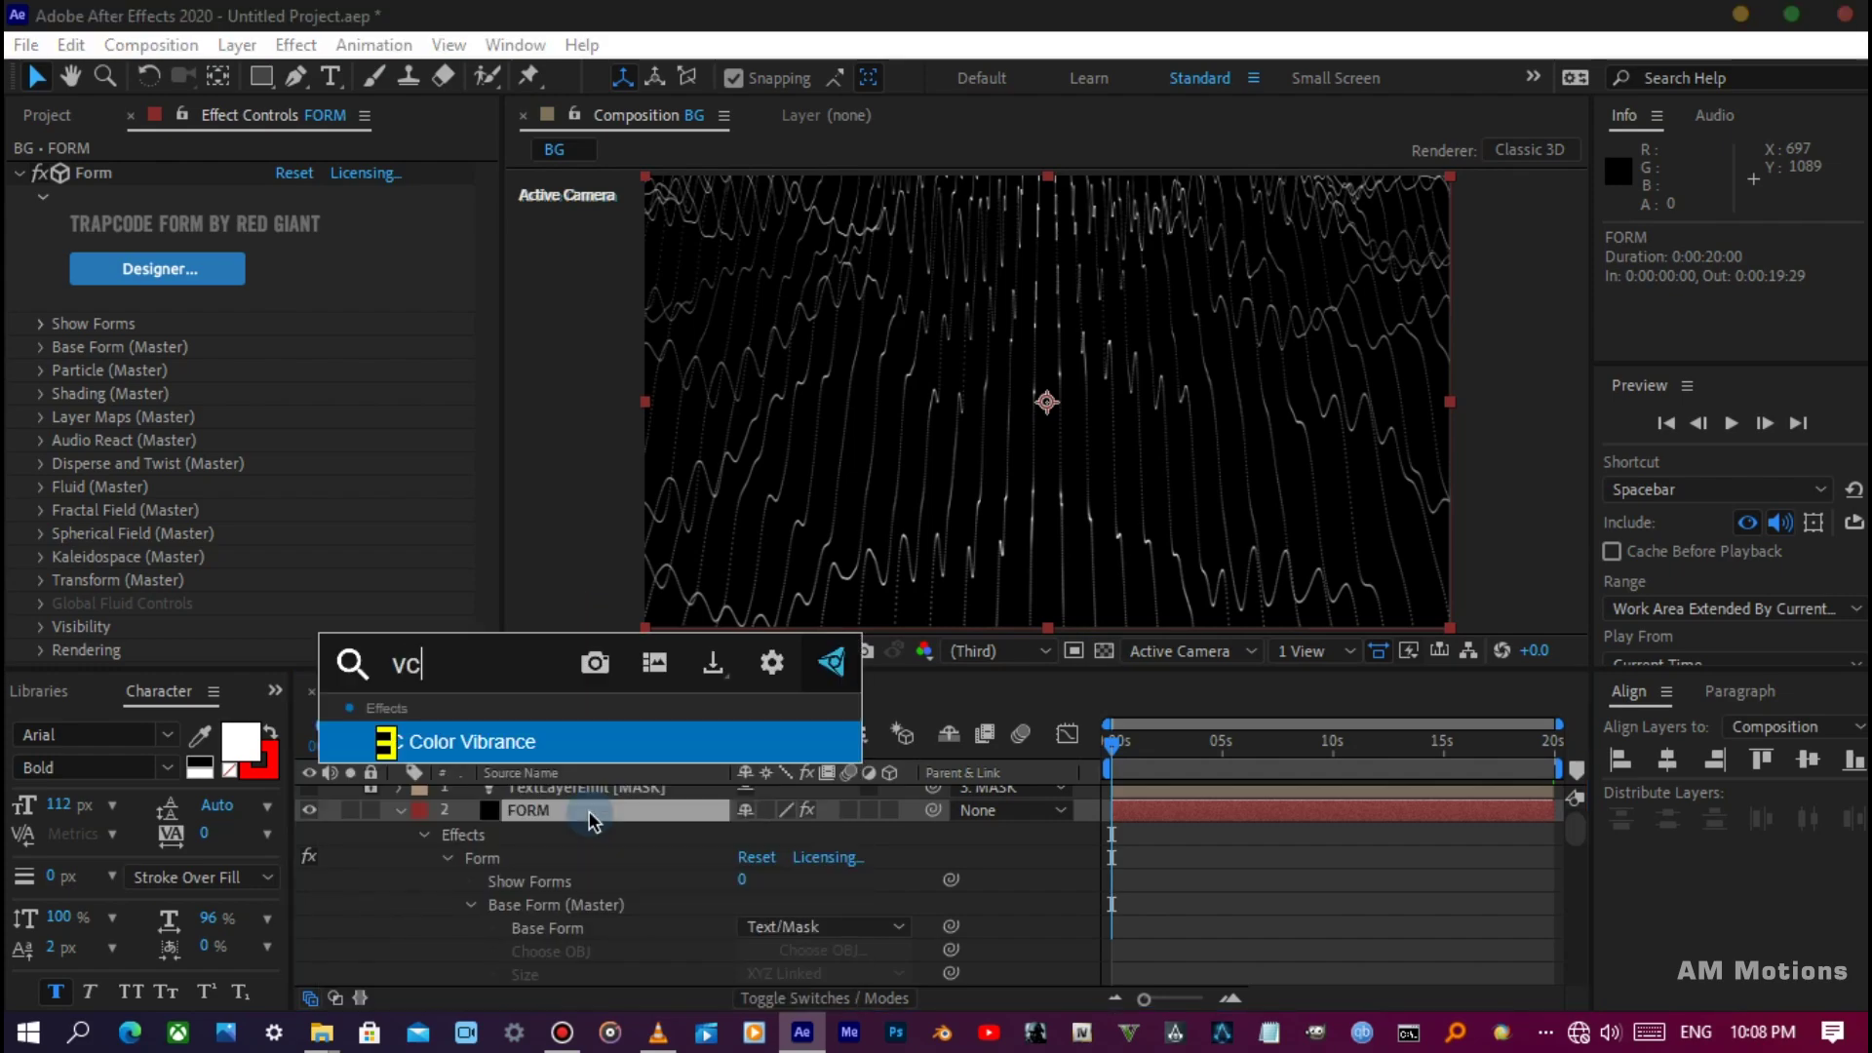
key("Return")
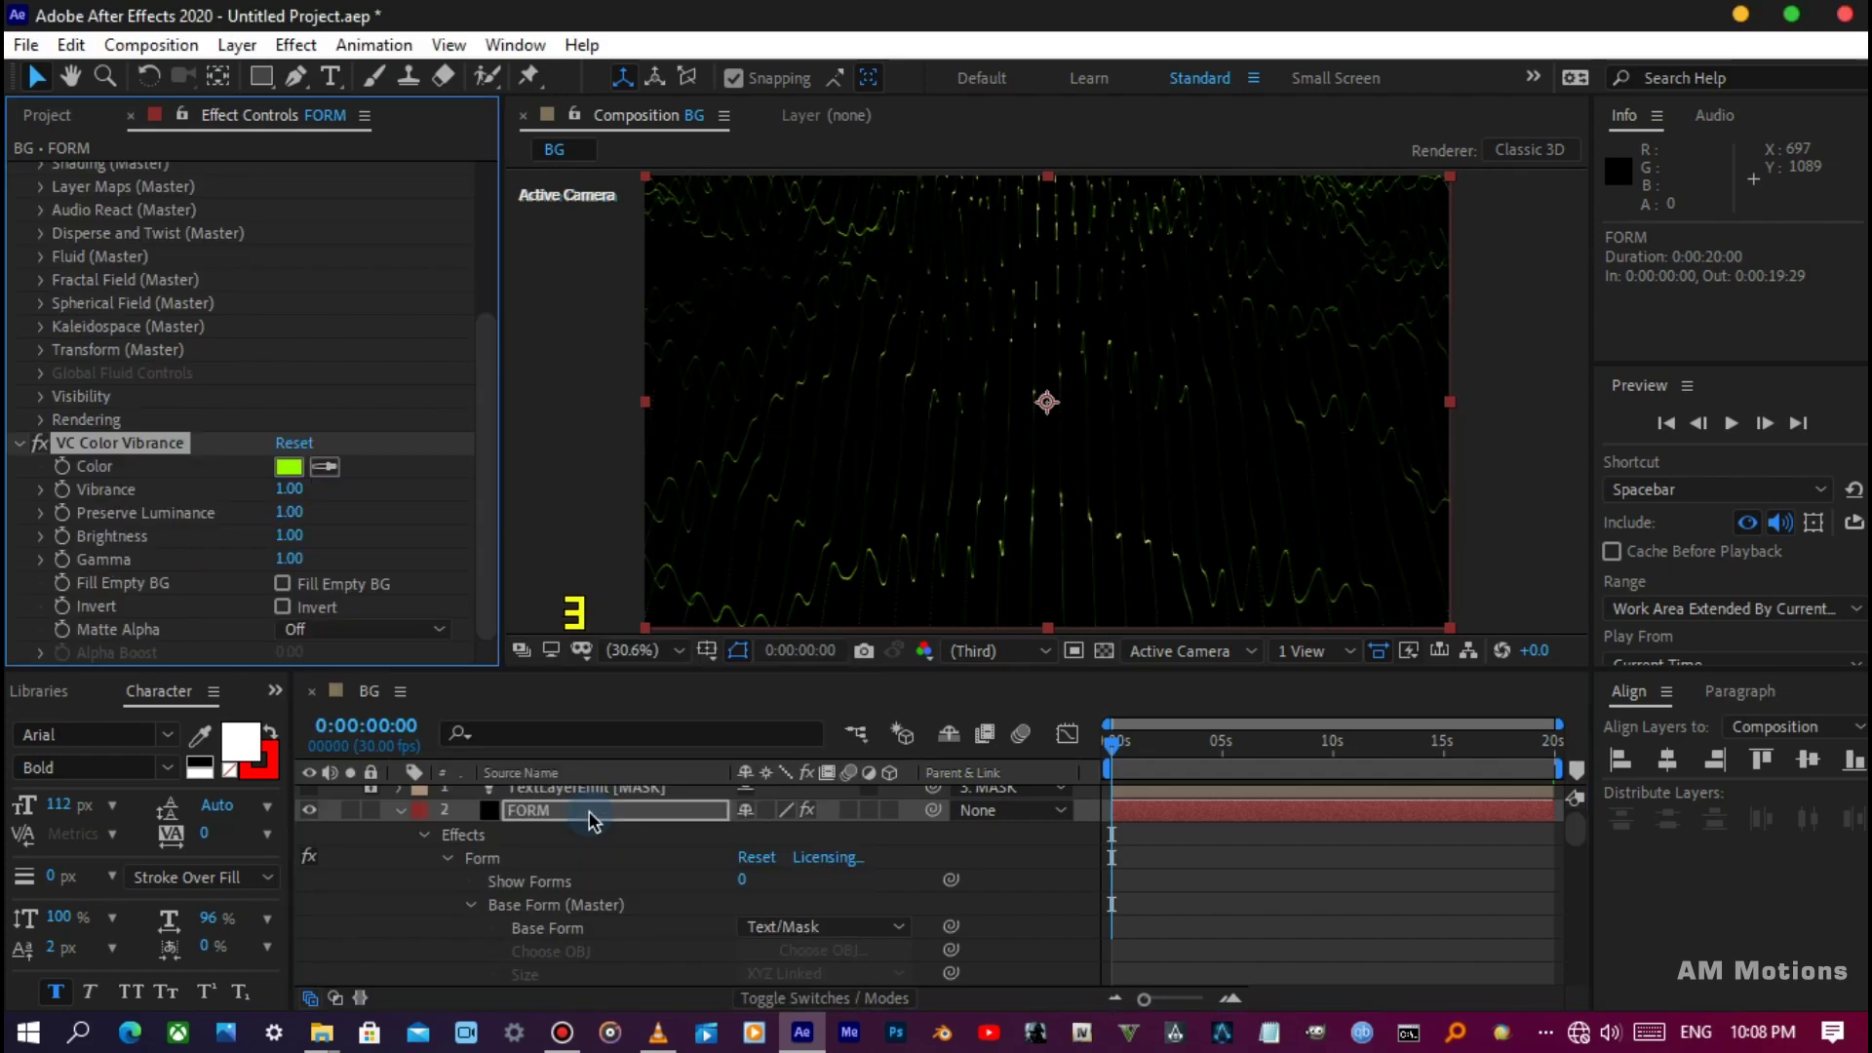
key("ctrl+space")
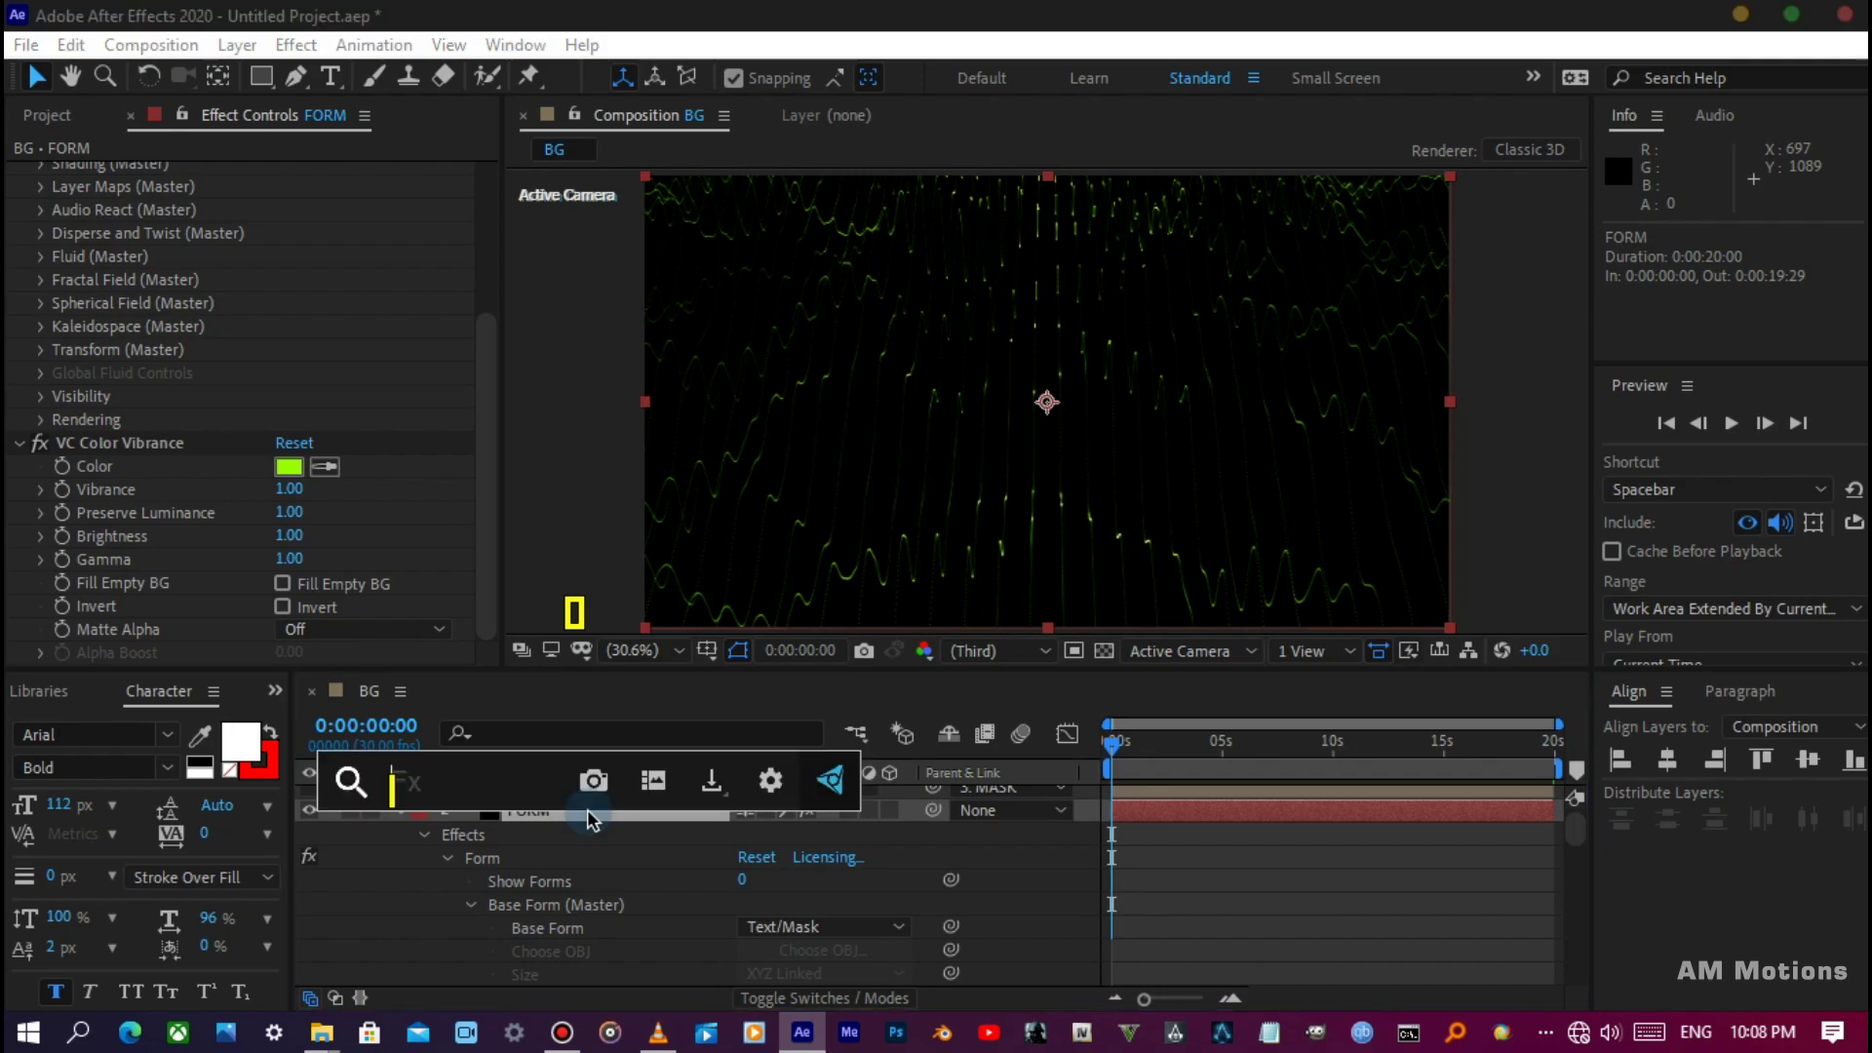
type("gl")
key("Return")
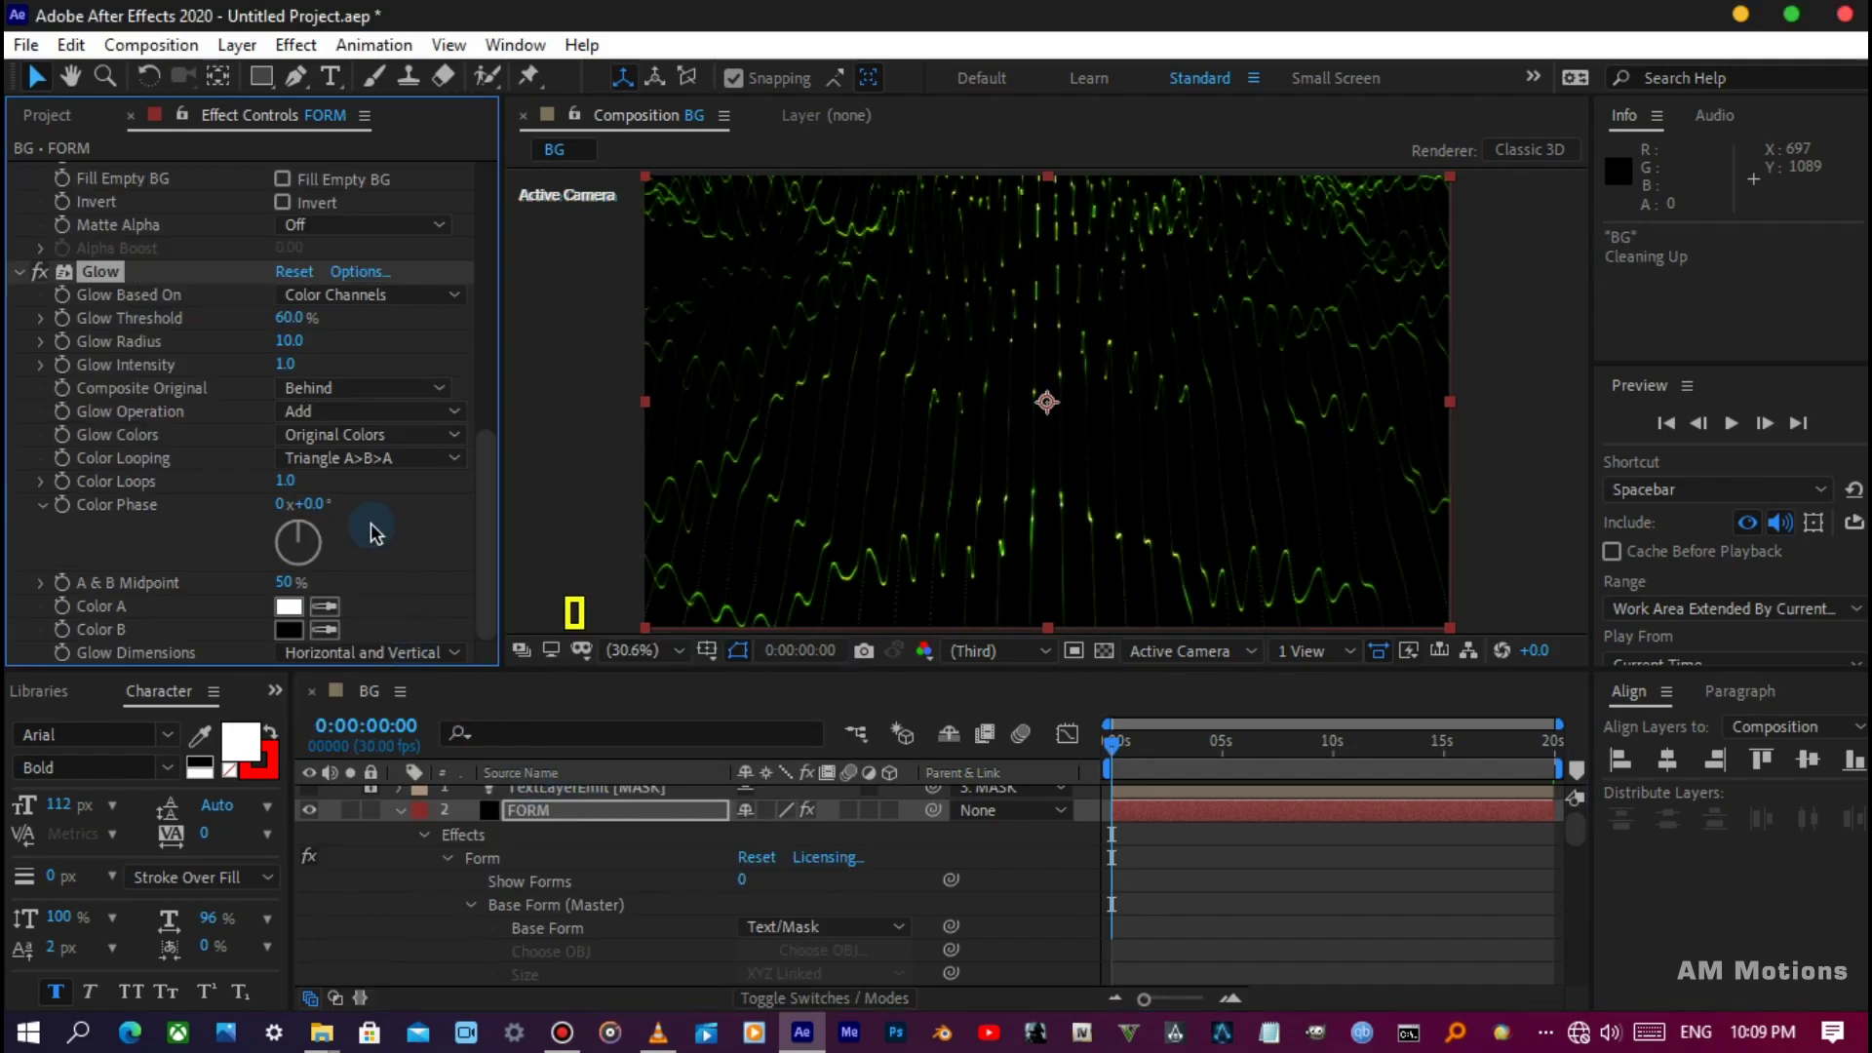
Set Glow Threshold to 100%, Intensity to 10 and Radius to 50.
left_click(289, 318)
type("100")
left_click(287, 363)
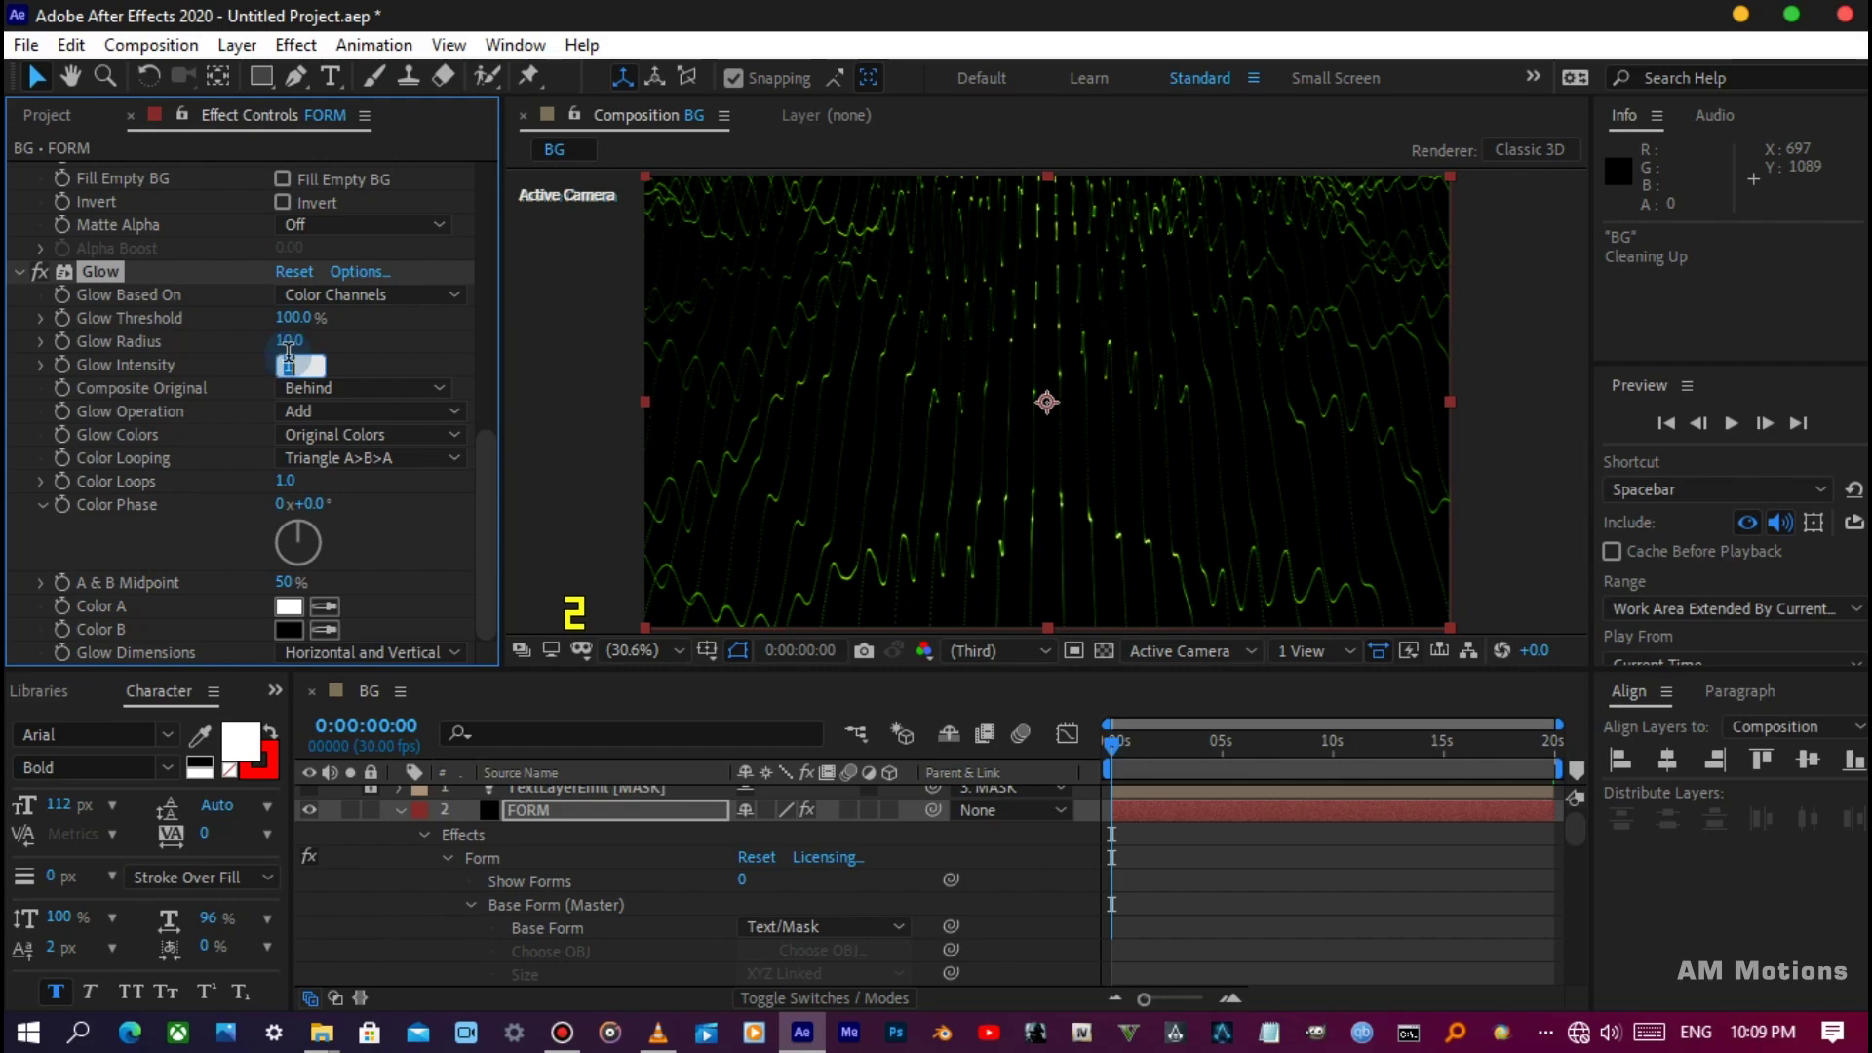
type("1")
key("Return")
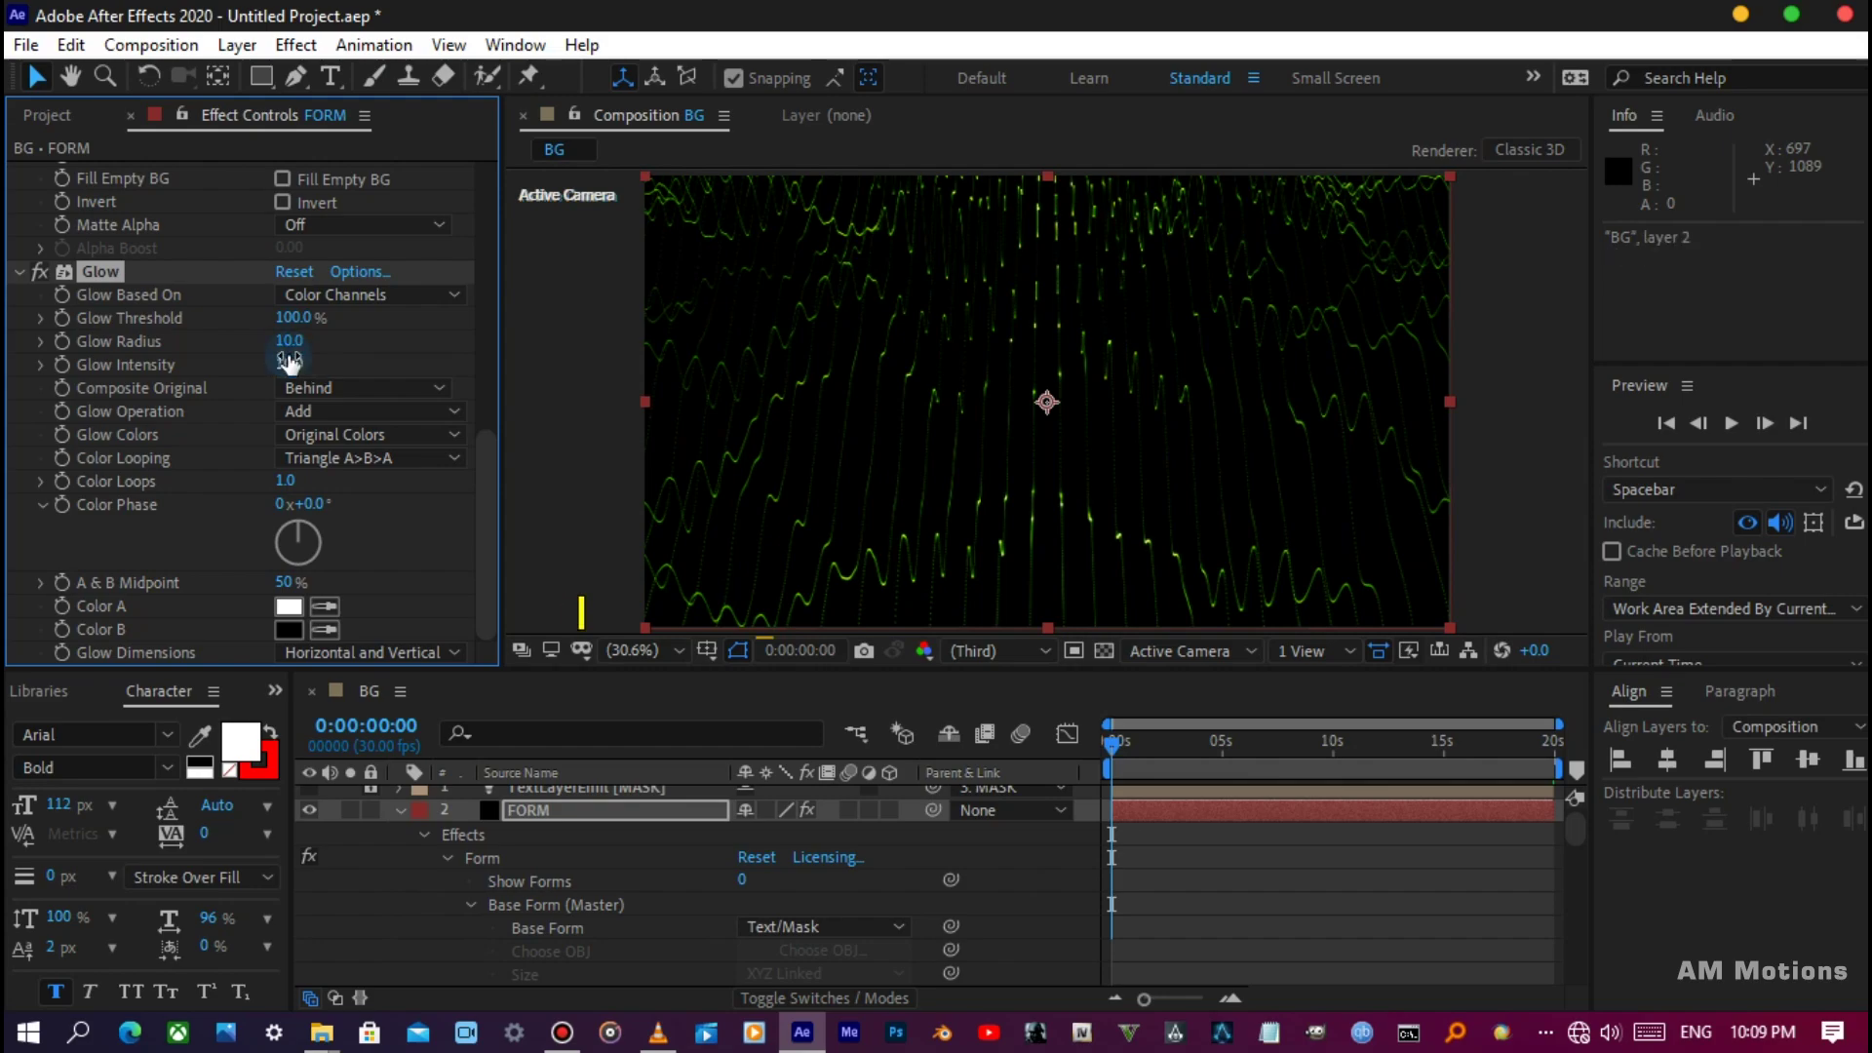
left_click(289, 341)
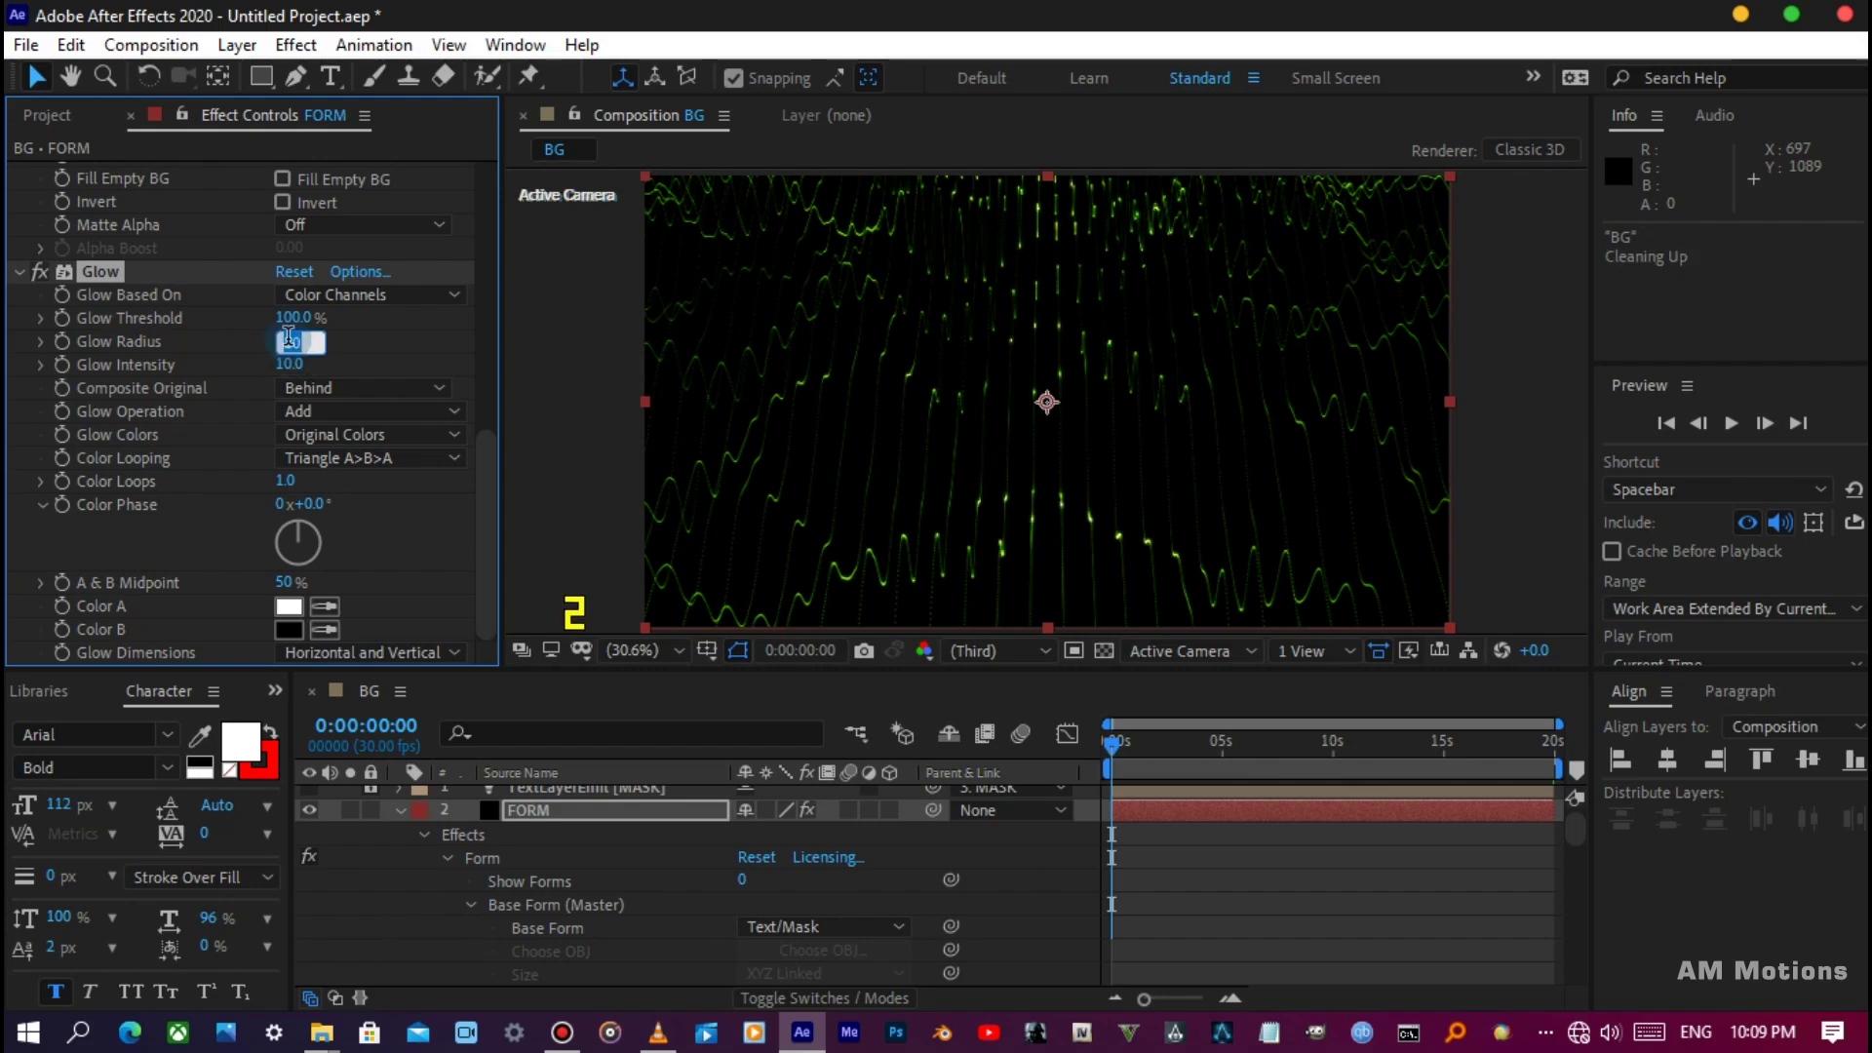
type("50")
key("Return")
Duplicate the Glow effect and give Glow 2 a radius of 300.
key("ctrl+d")
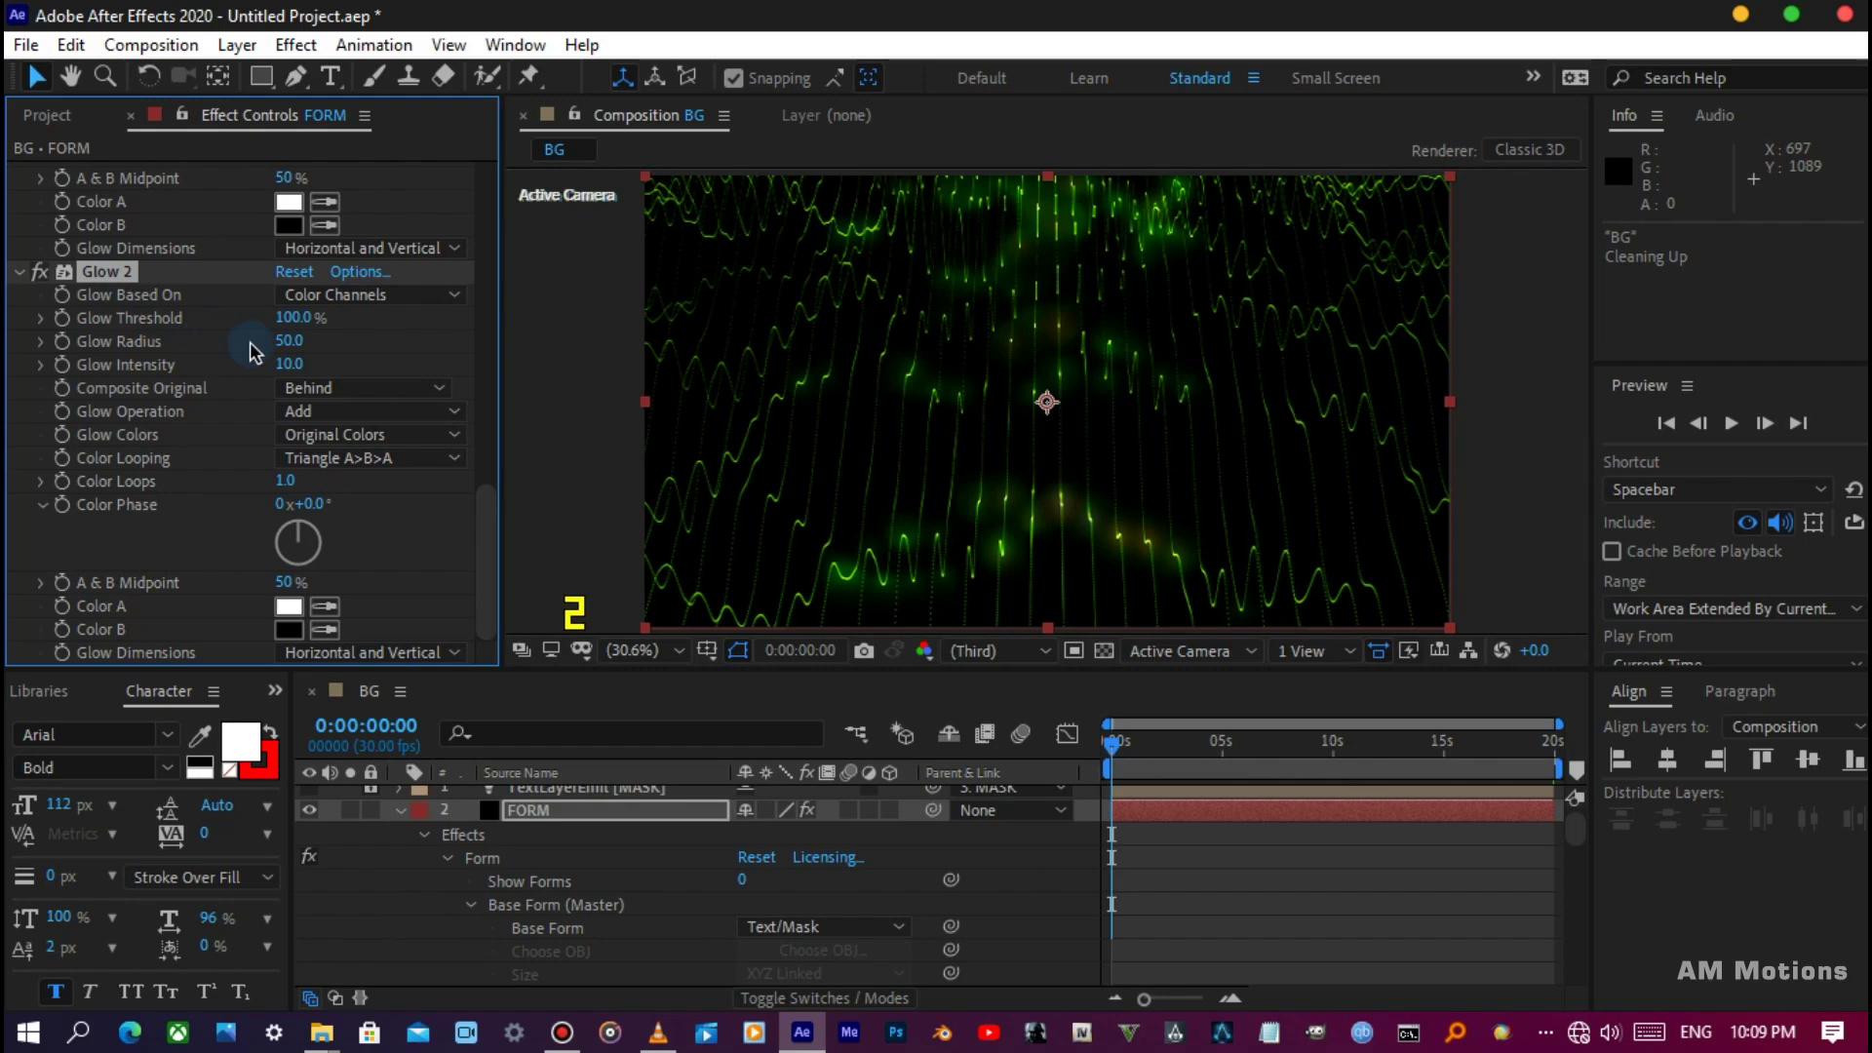
left_click(285, 341)
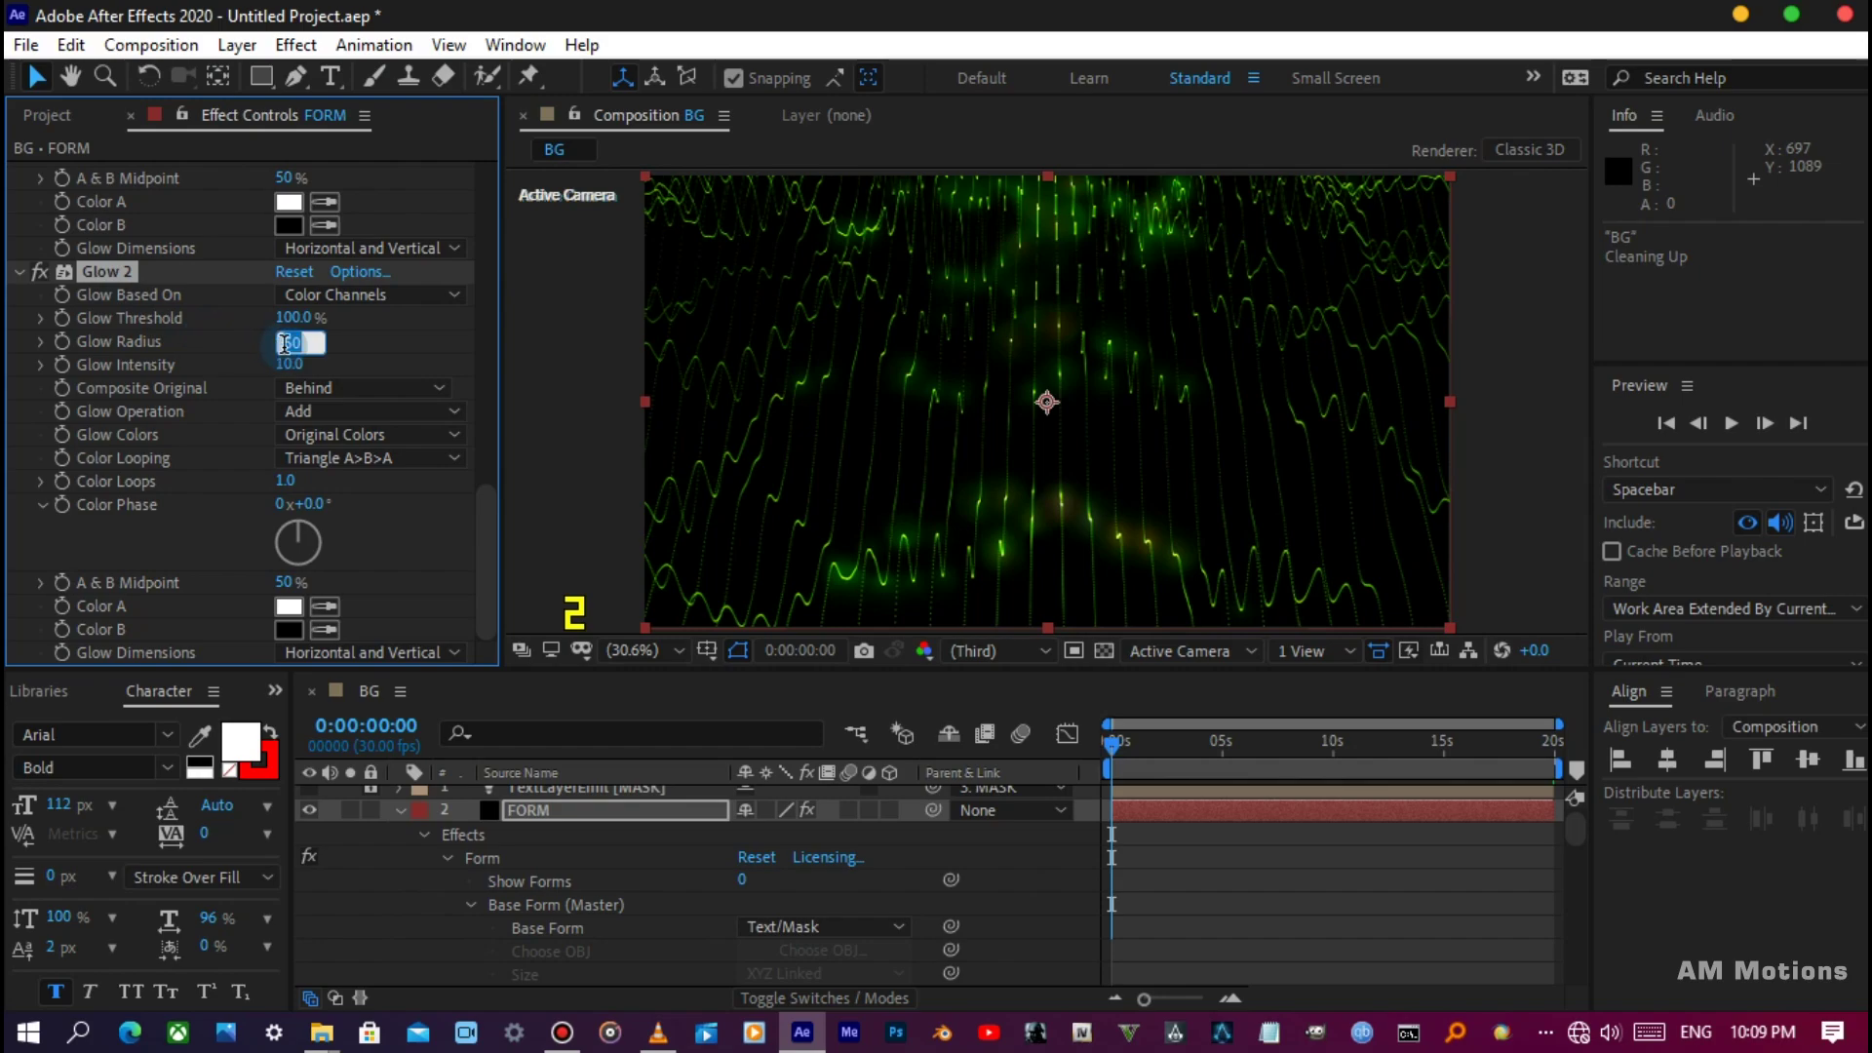
type("300")
key("Return")
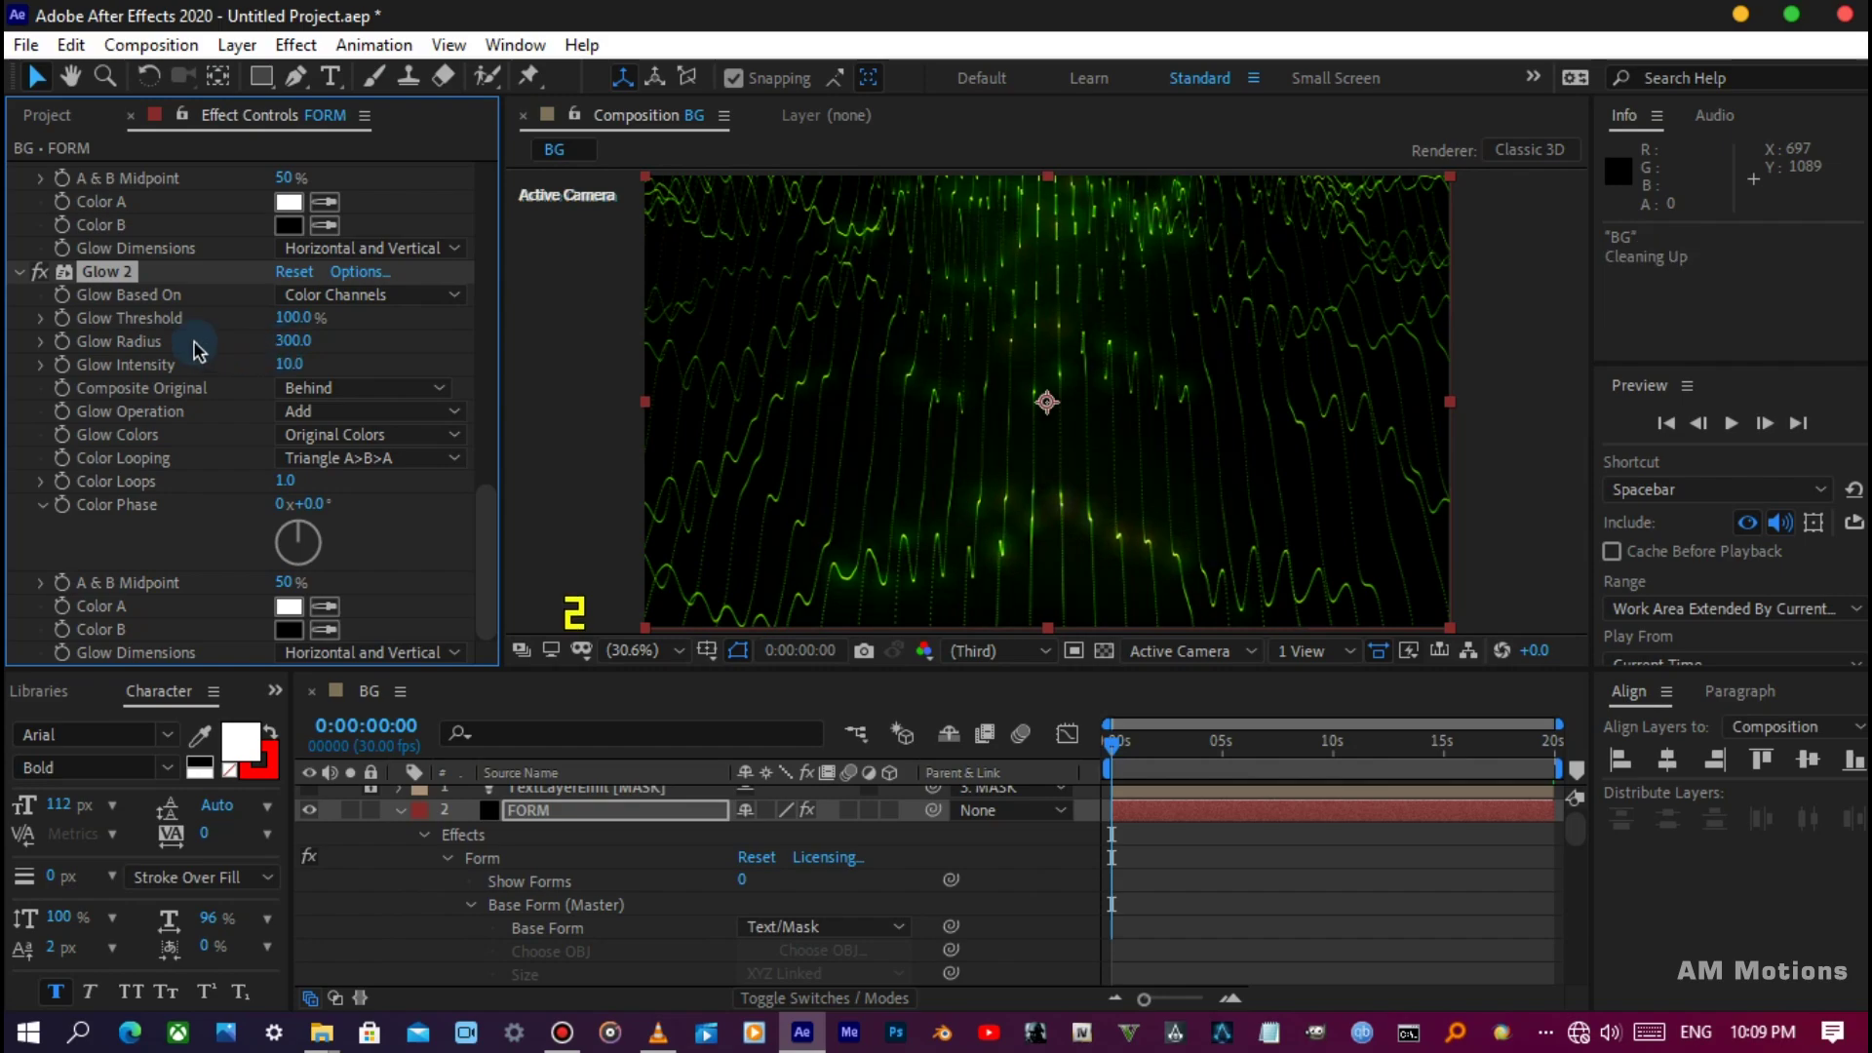
scroll(183, 341, "up", 3)
scroll(183, 341, "up", 4)
scroll(183, 341, "up", 3)
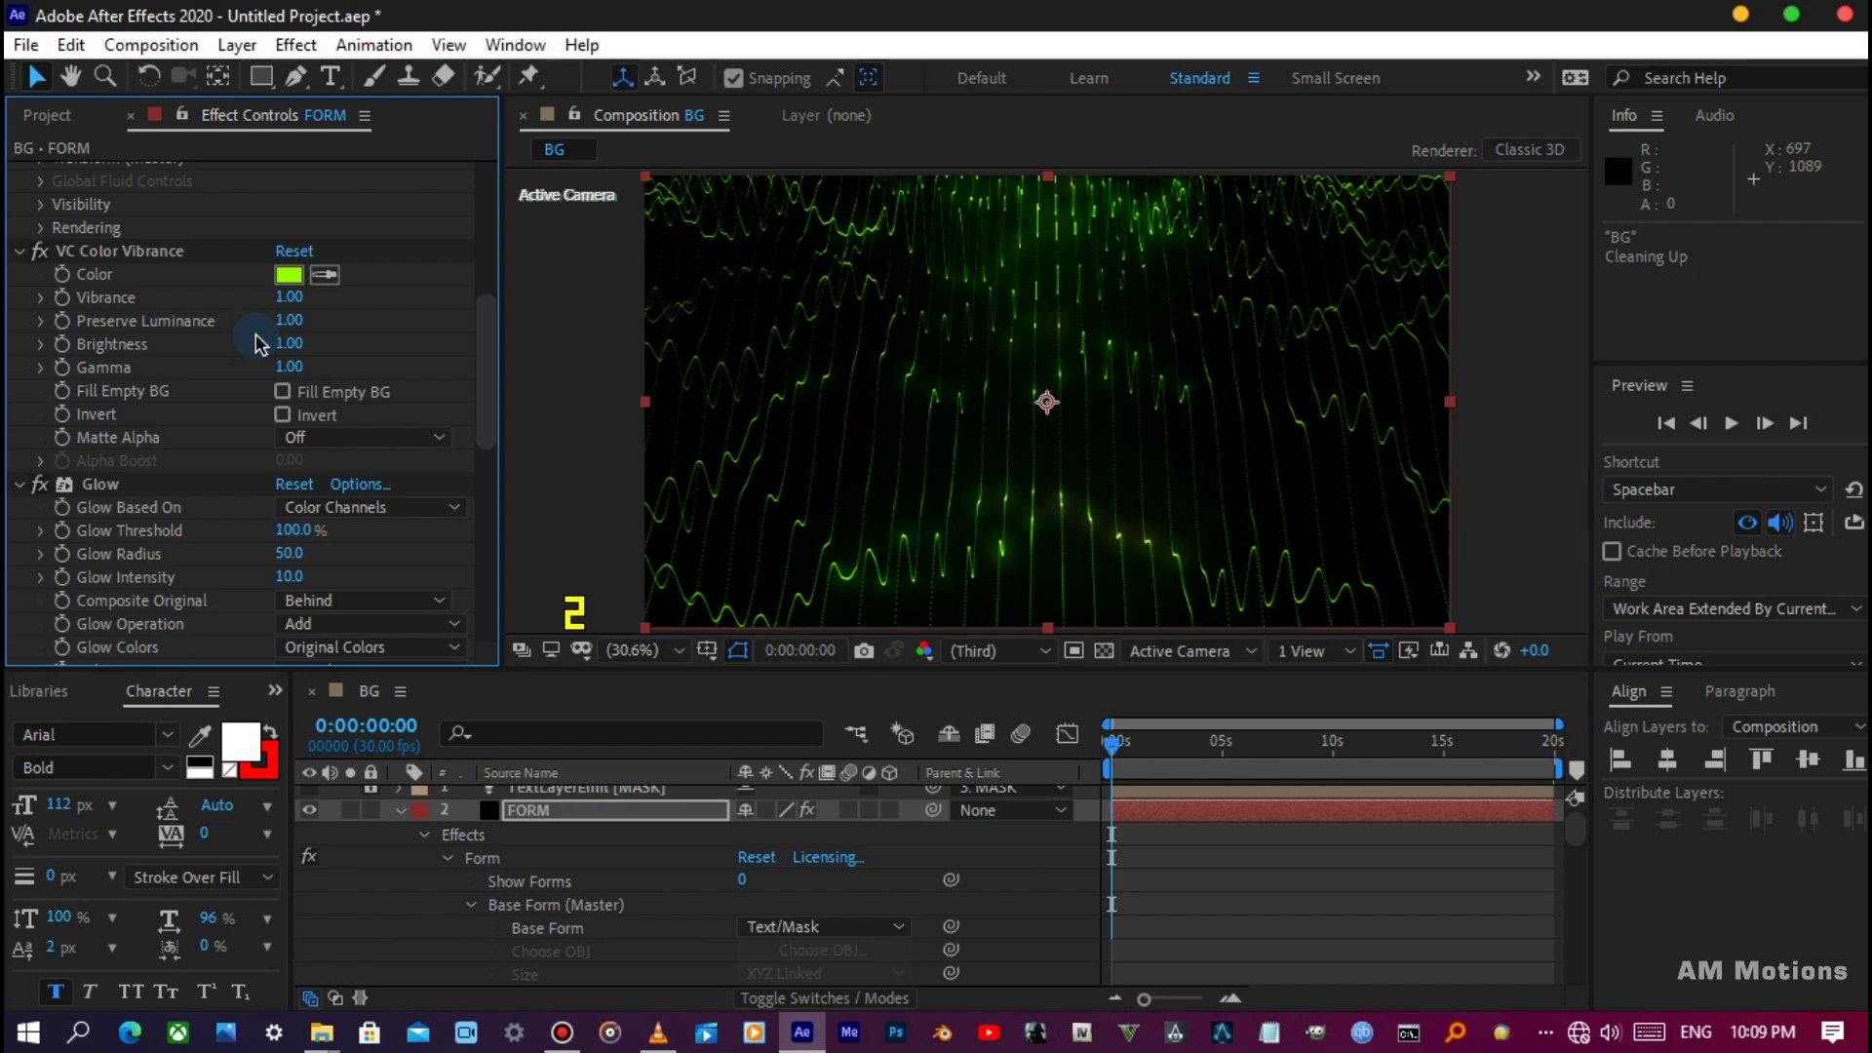
Set Color Vibrance Gamma to 1.50 and Brightness to 1.01.
left_click(295, 367)
type("1")
key("Return")
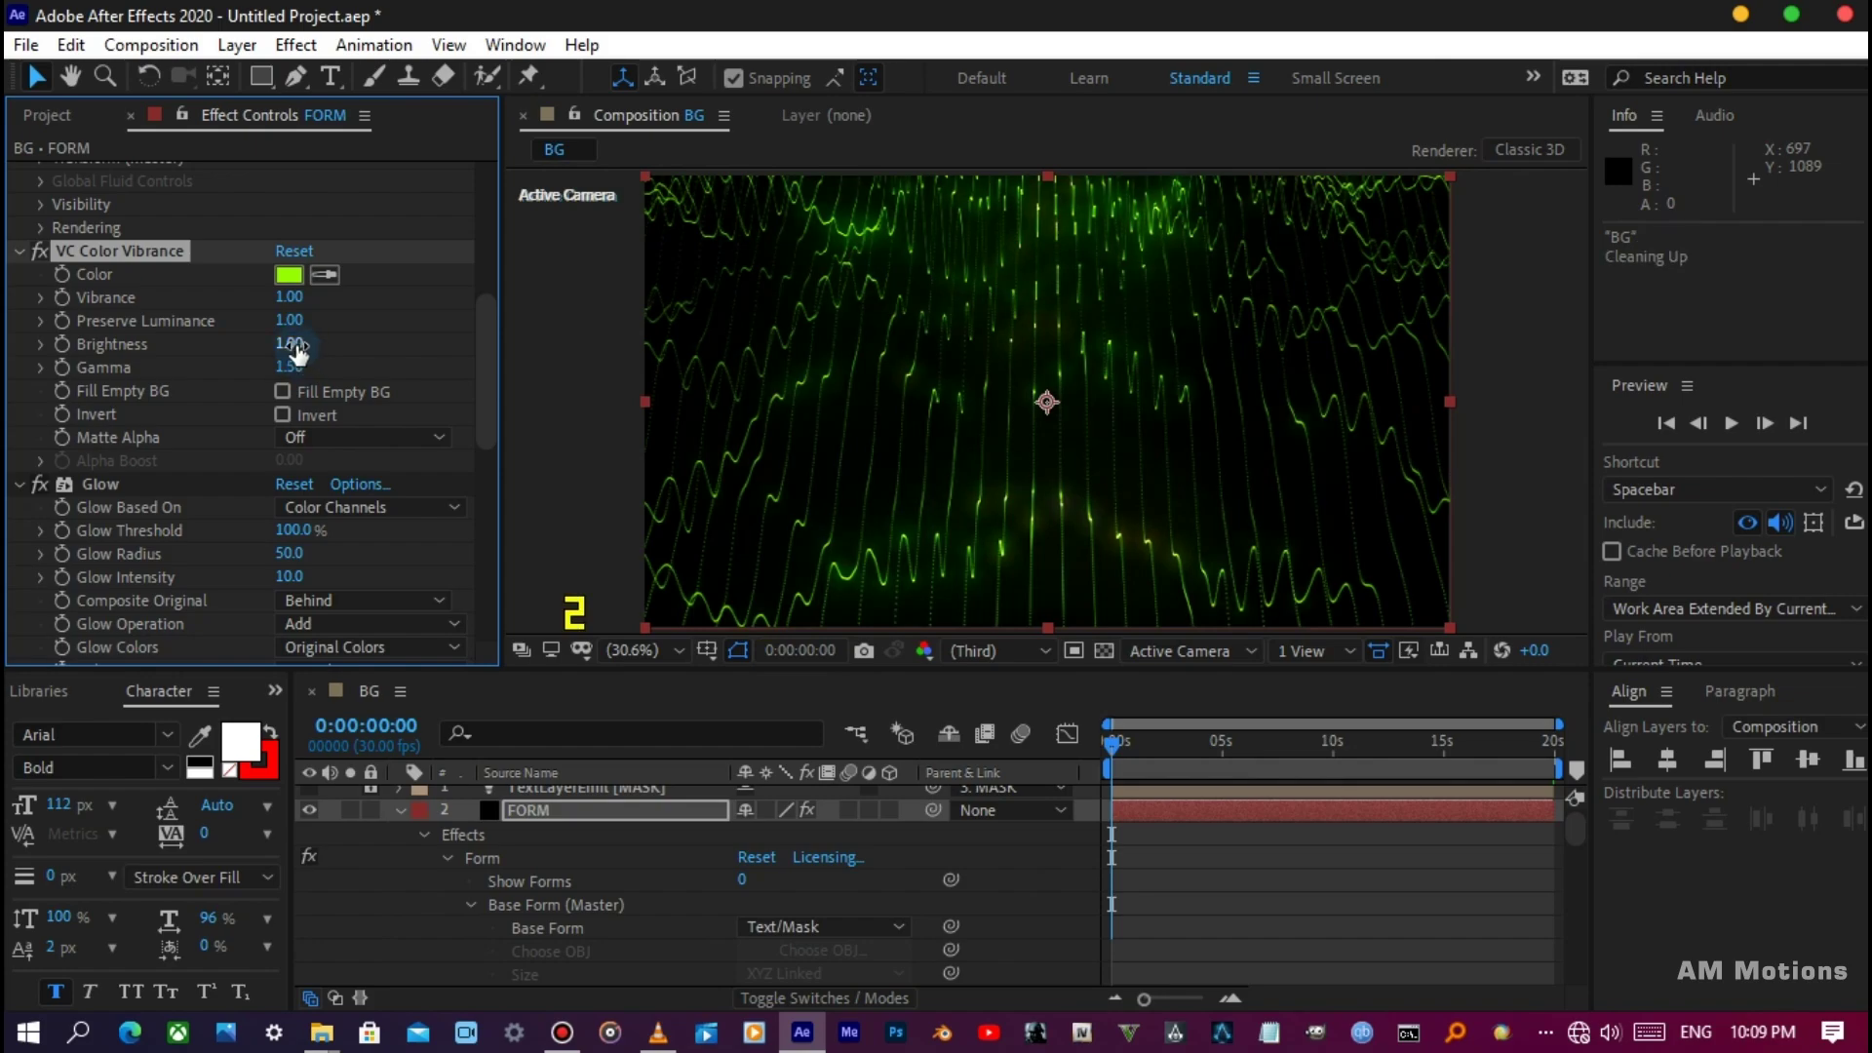
left_click(295, 343)
type("1")
type("1")
key("Return")
scroll(216, 351, "down", 2)
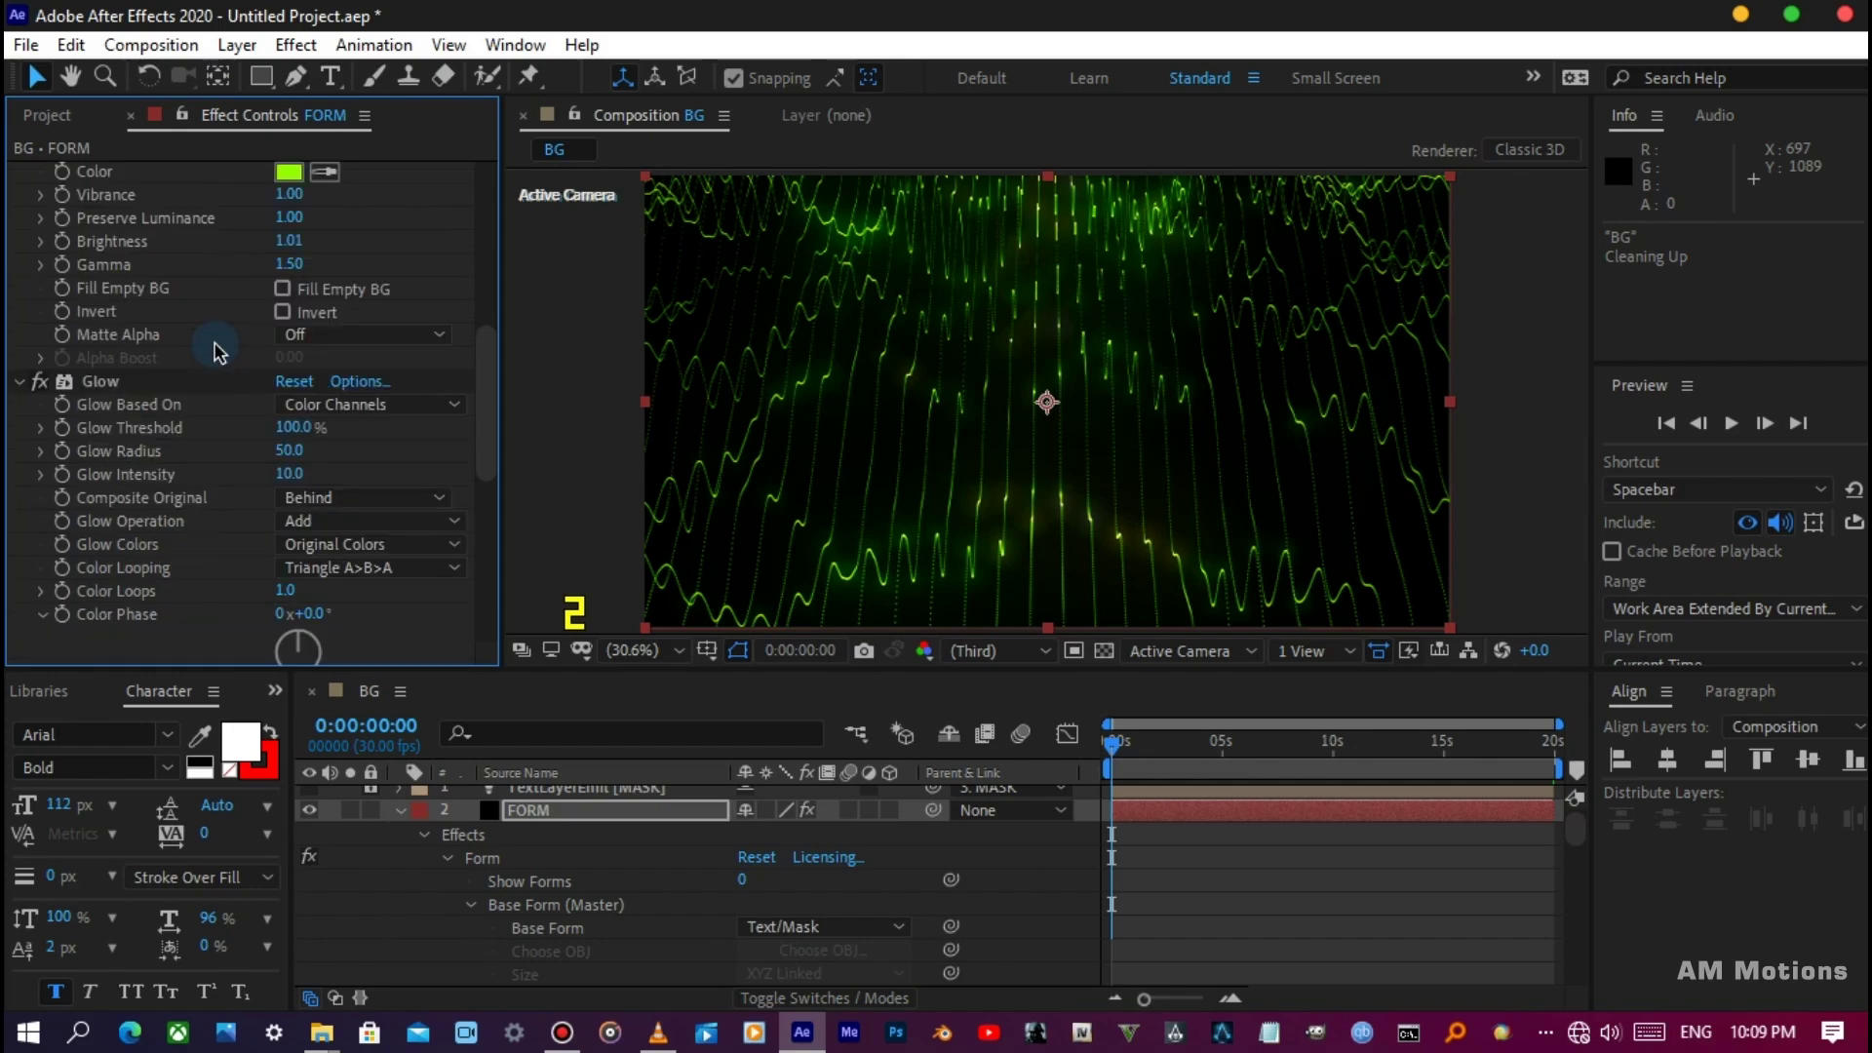
scroll(216, 351, "down", 2)
scroll(216, 351, "down", 2)
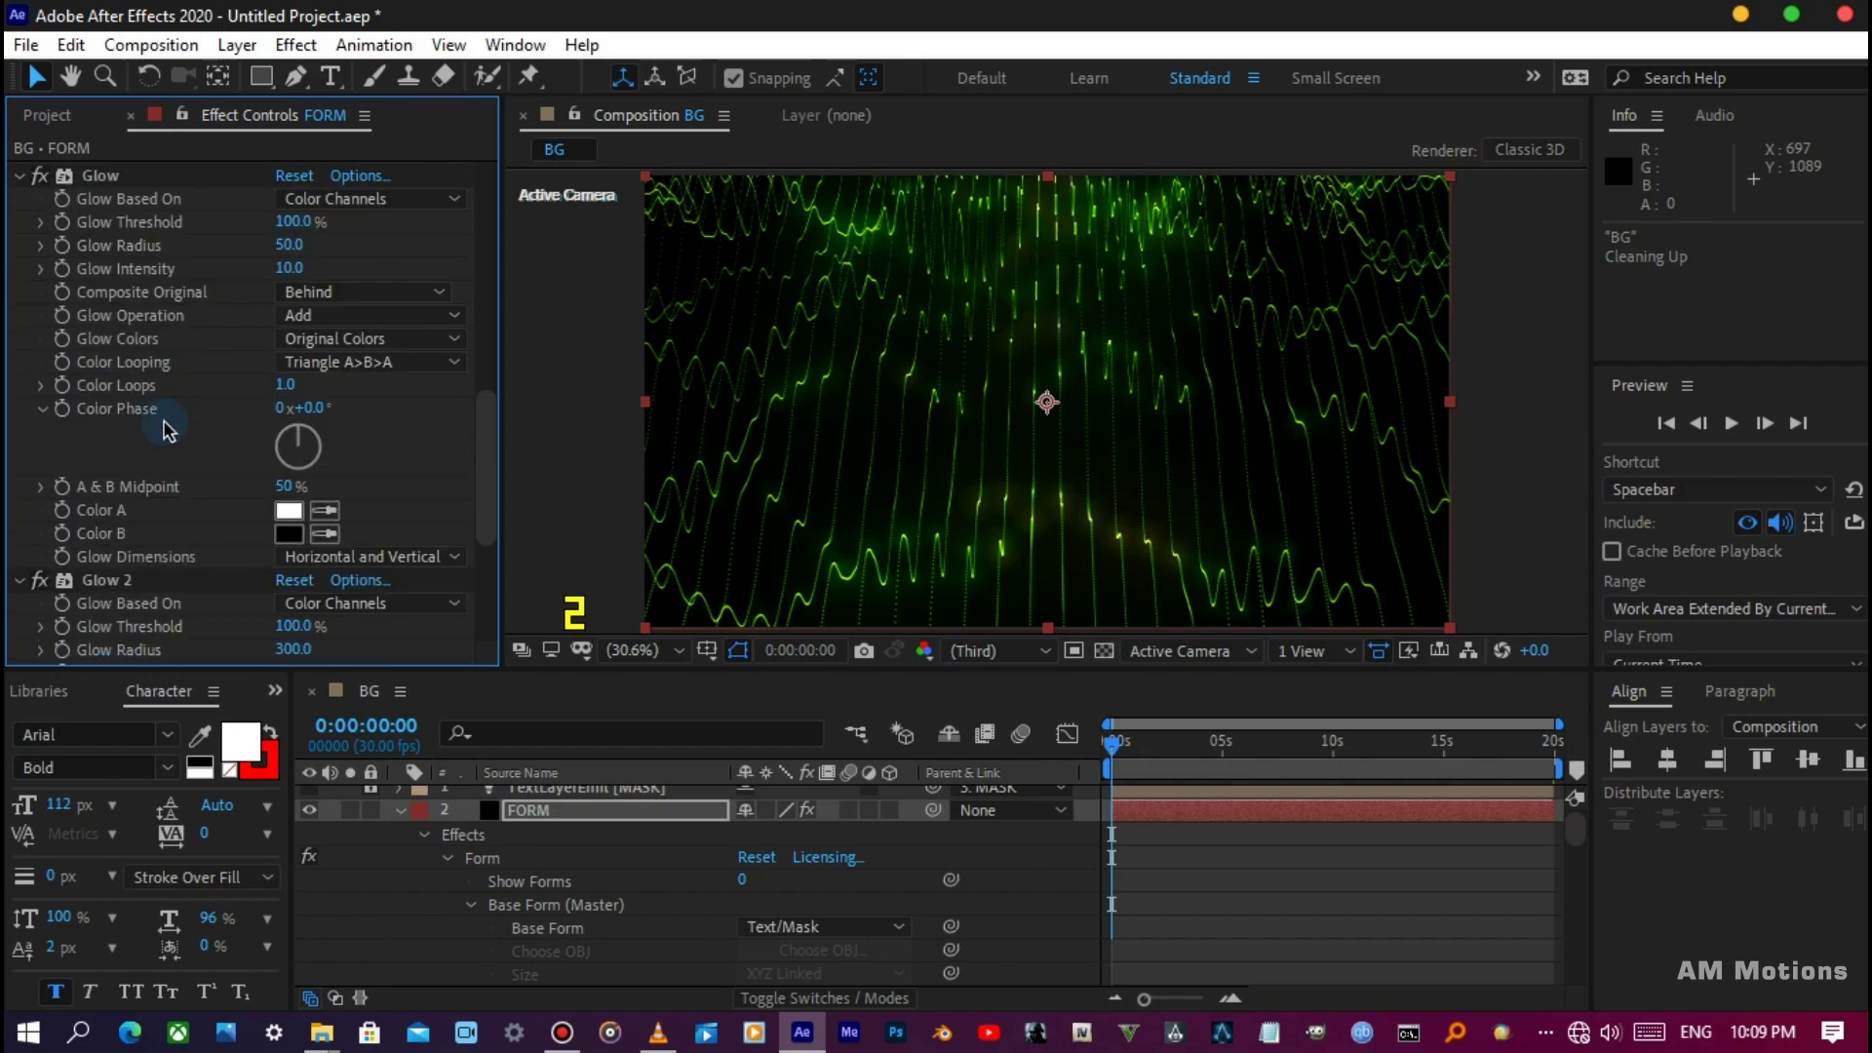
scroll(171, 430, "up", 2)
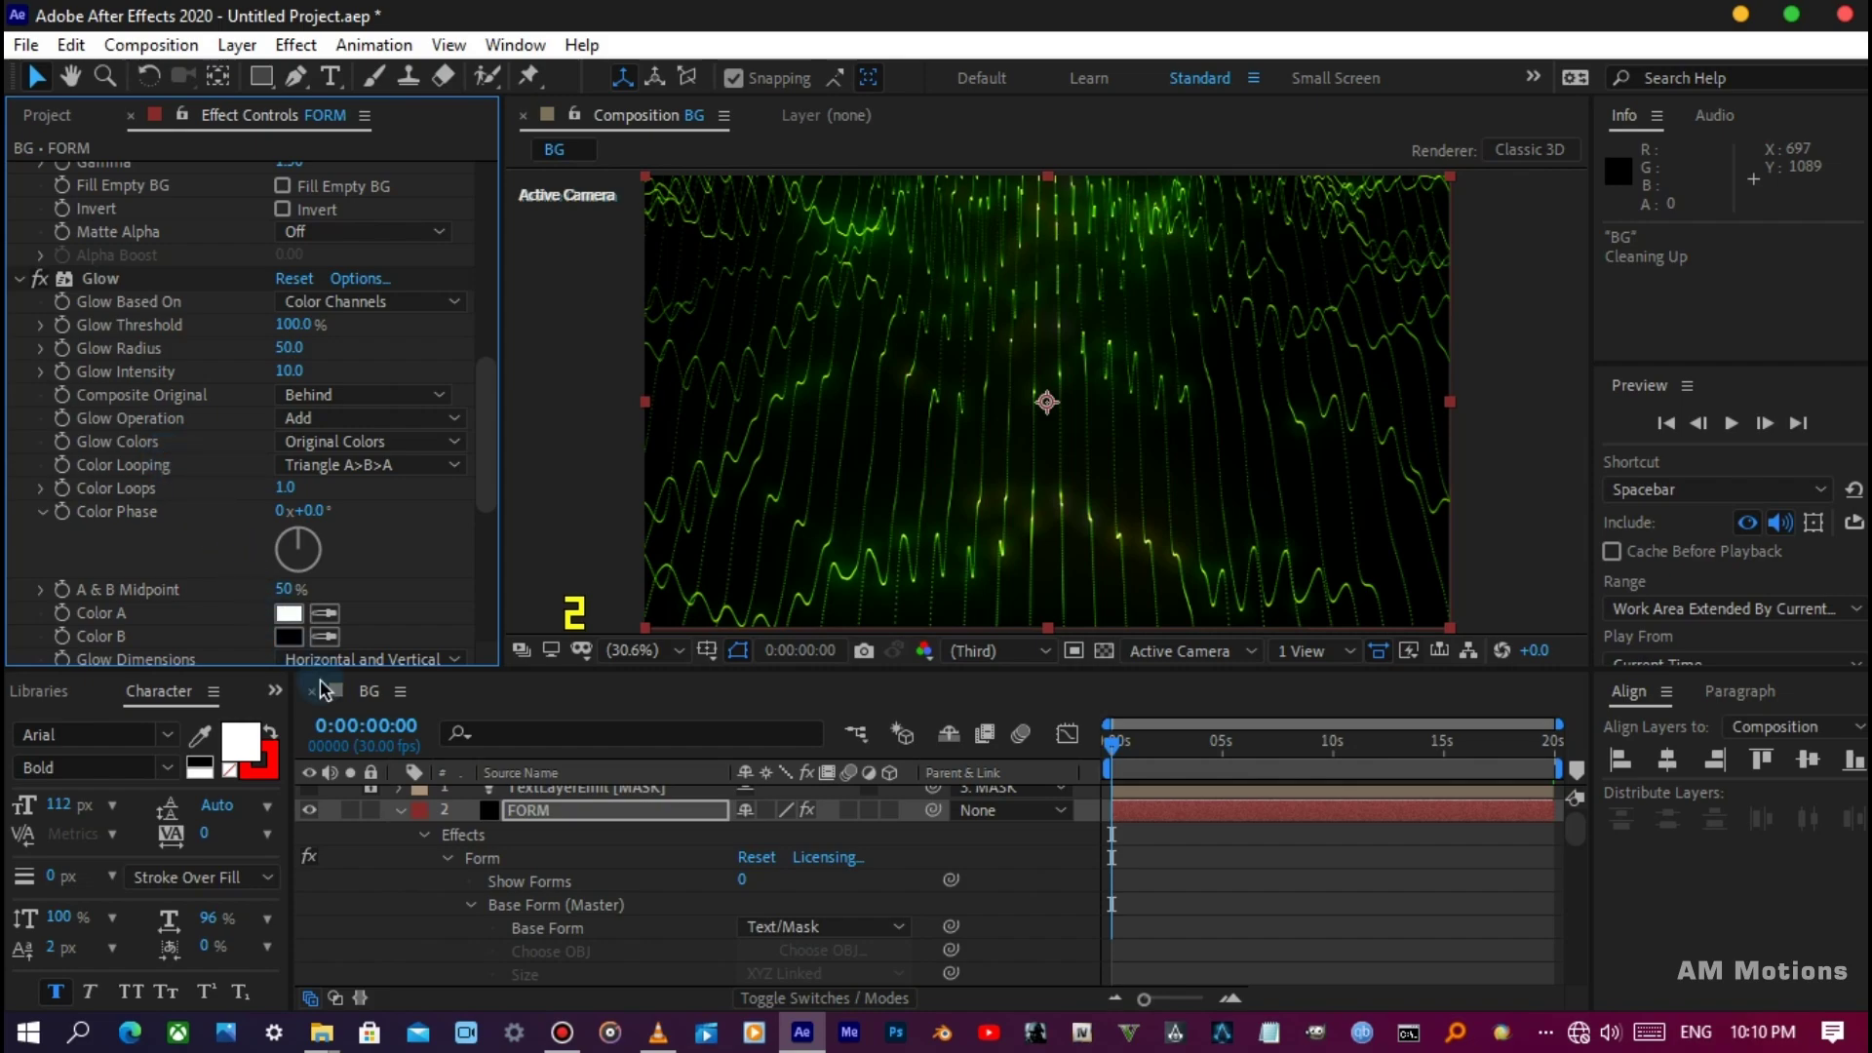
Duplicate the FORM layer and select the new copy.
left_click(528, 816)
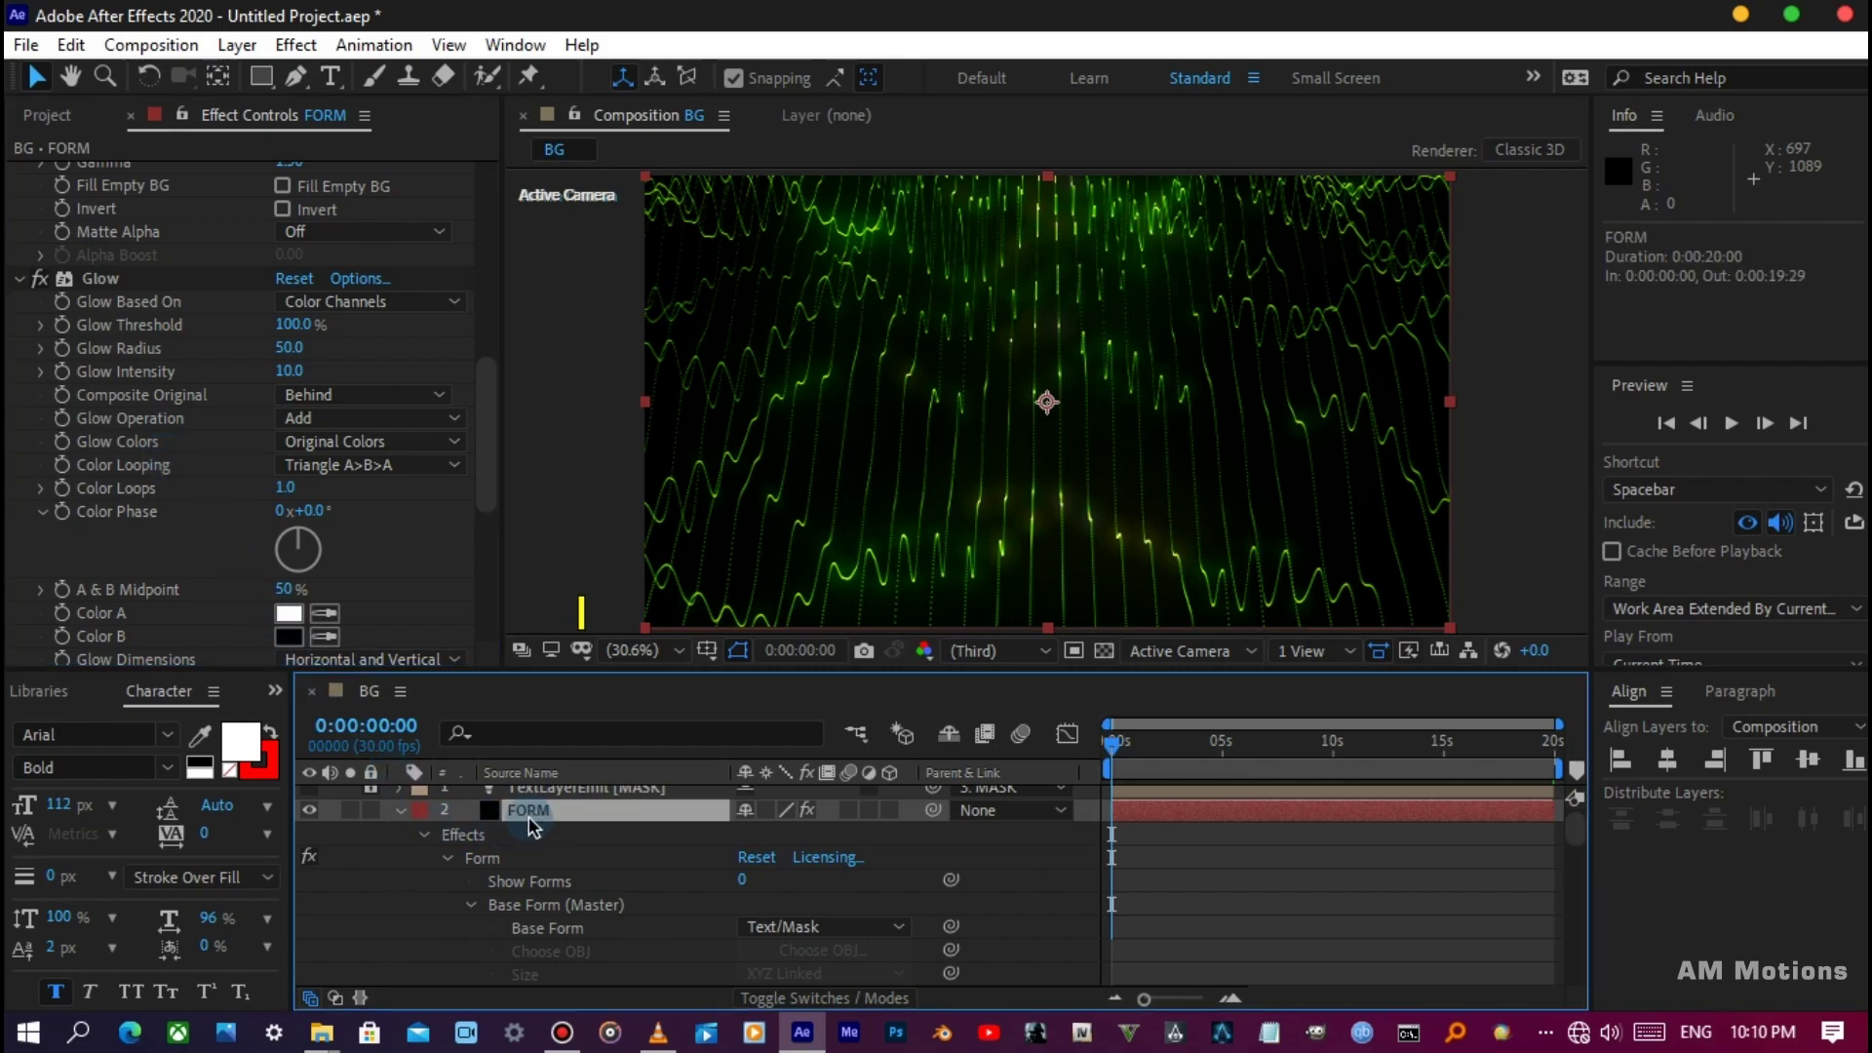
key("ctrl+d")
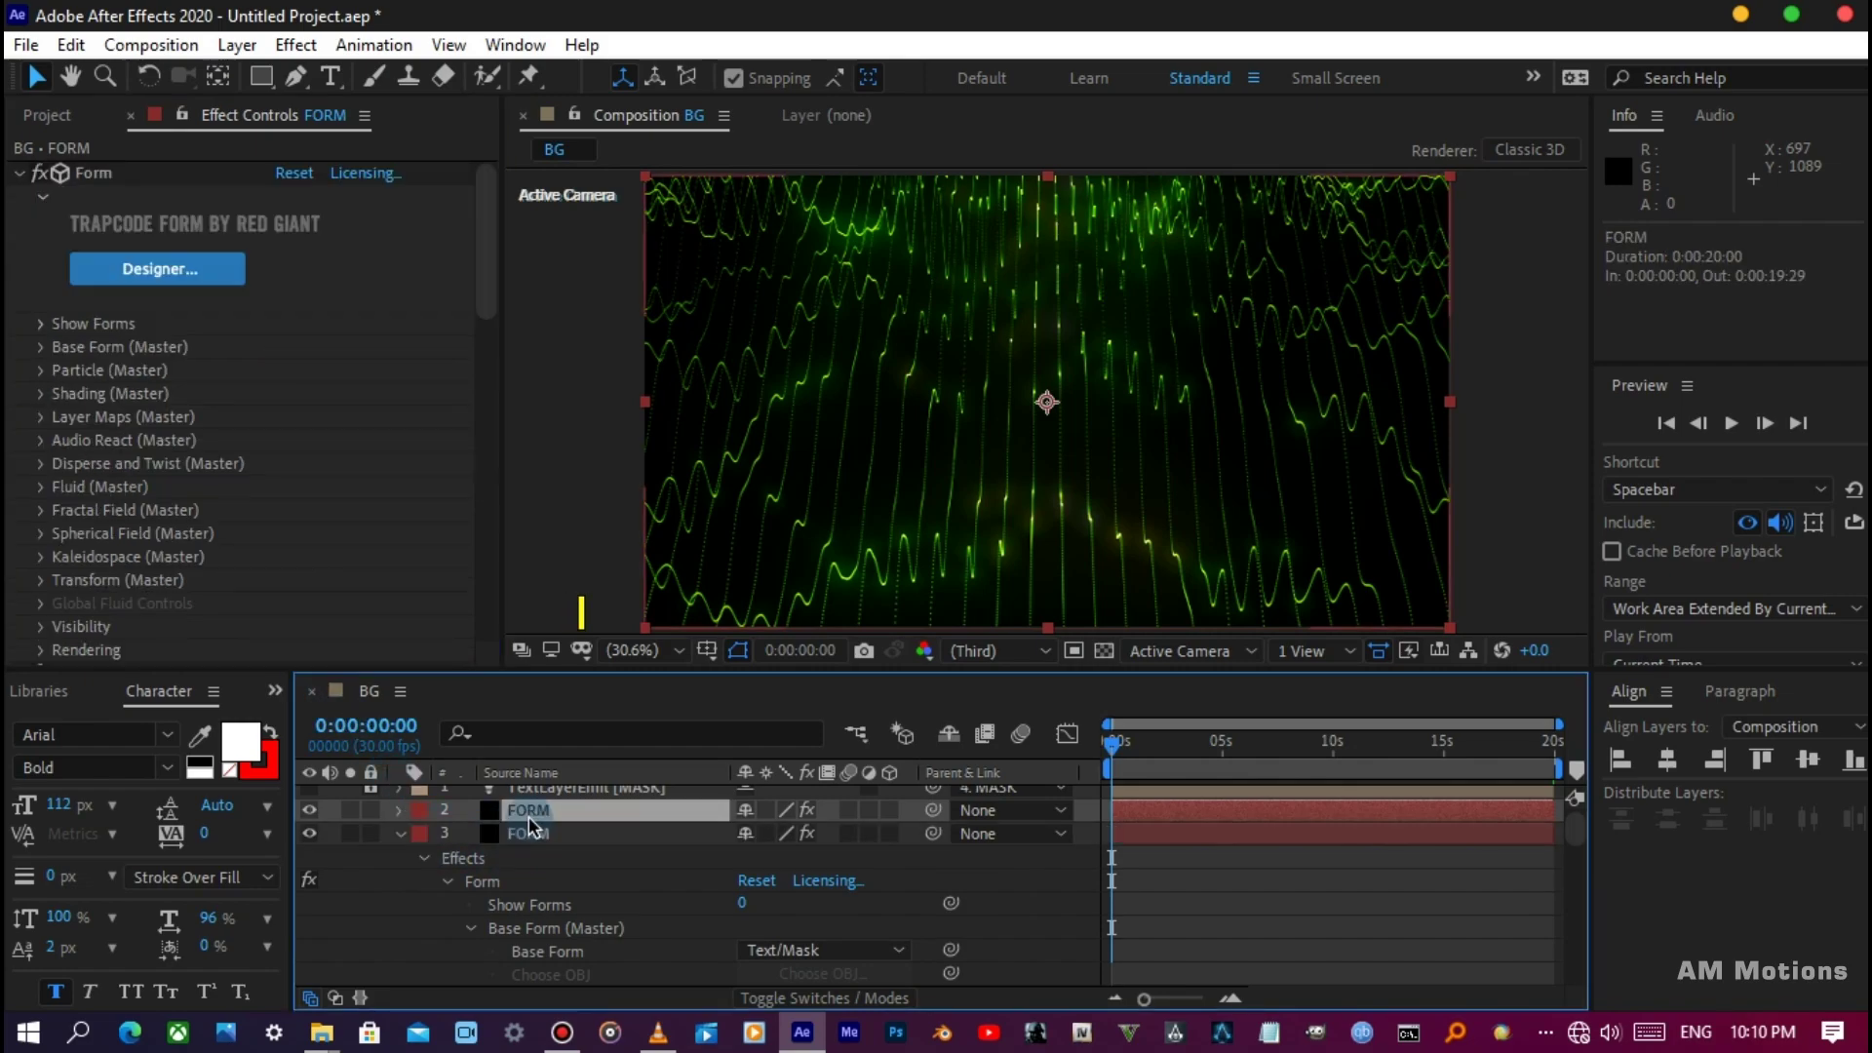
left_click(535, 837)
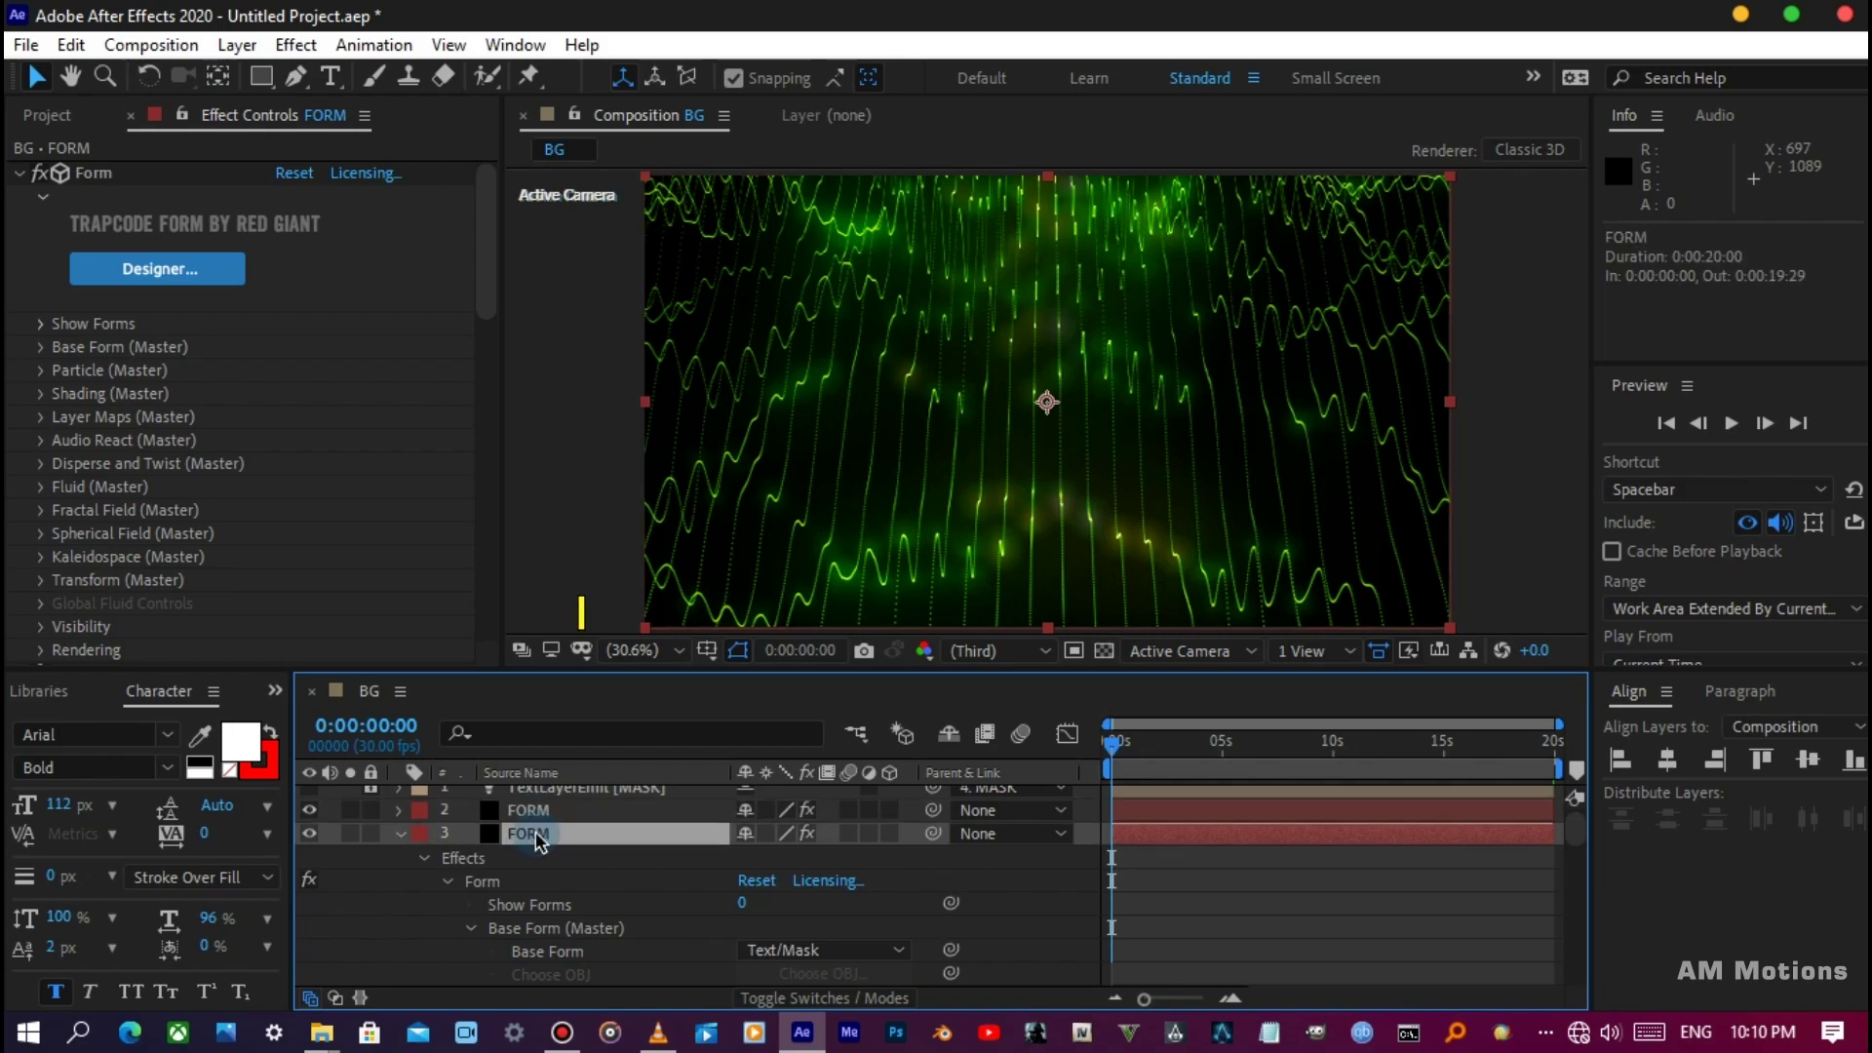
left_click(535, 893)
Set the copy's Particle (Master) size to 1.
scroll(536, 893, "down", 2)
scroll(535, 893, "down", 3)
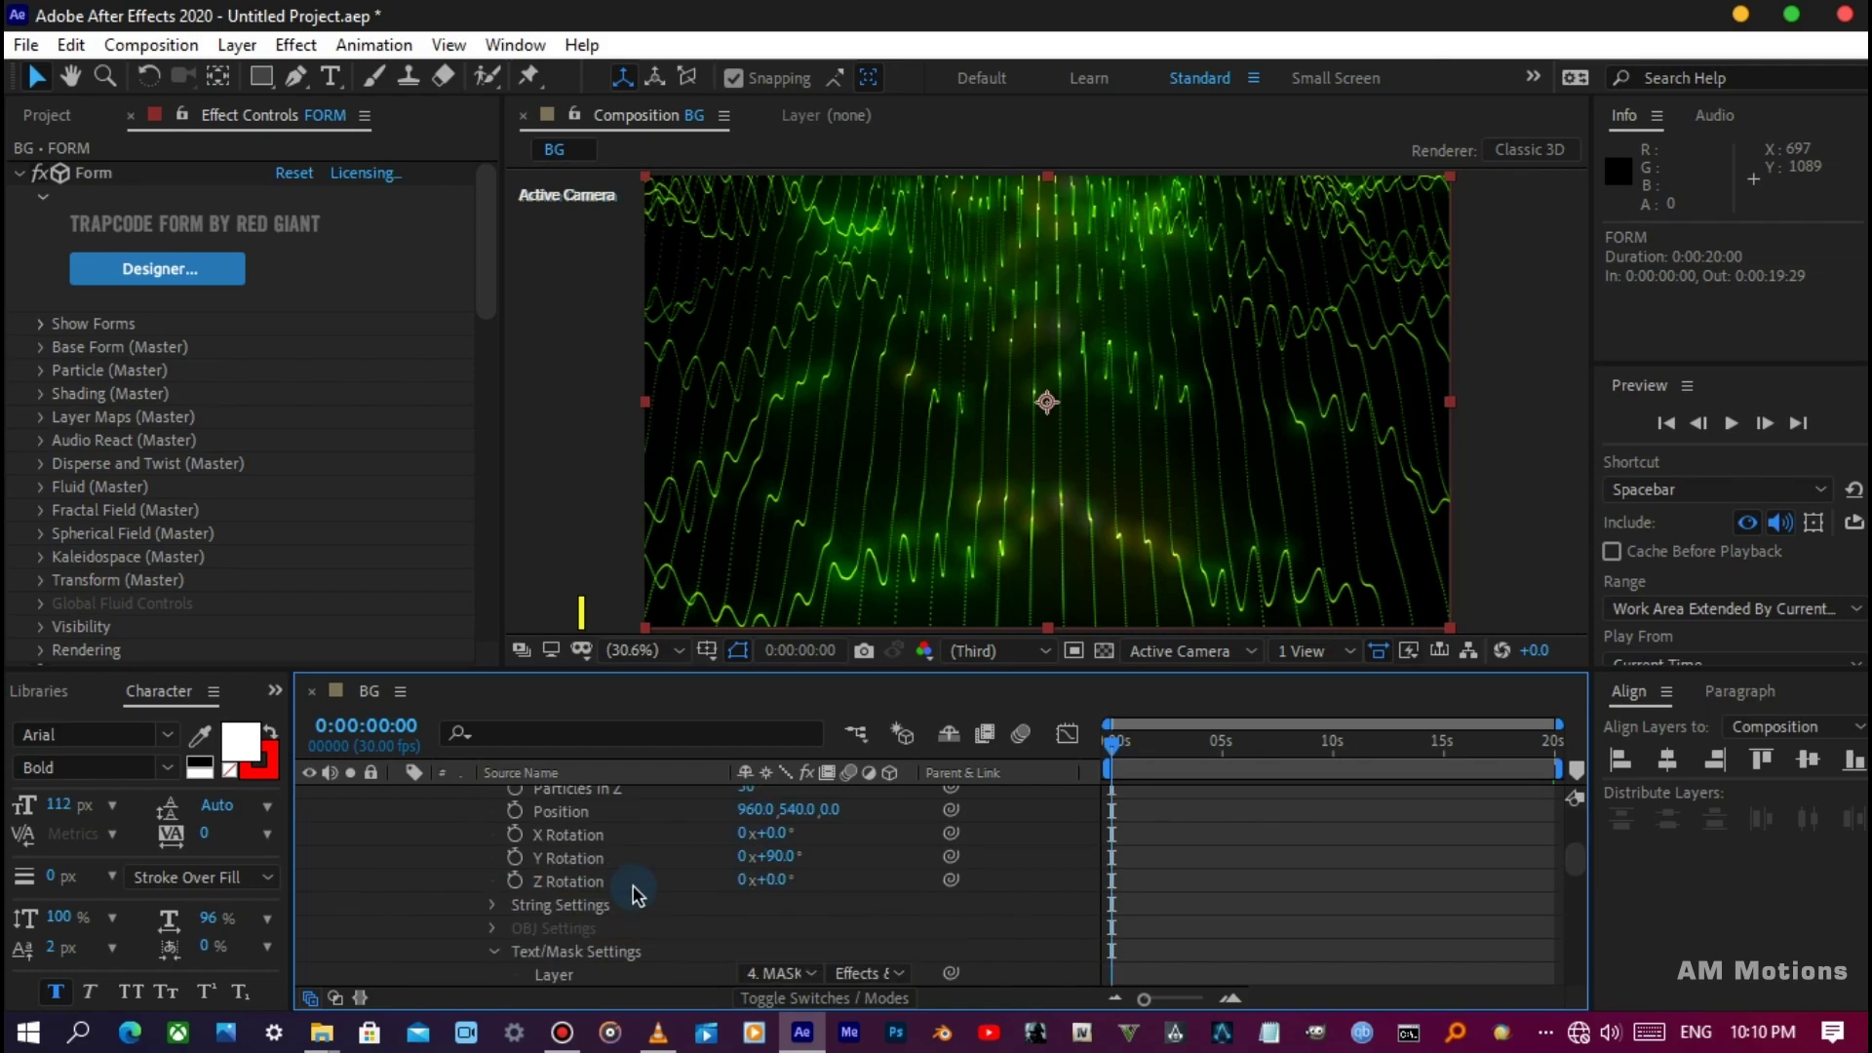
scroll(637, 894, "down", 2)
scroll(638, 894, "down", 3)
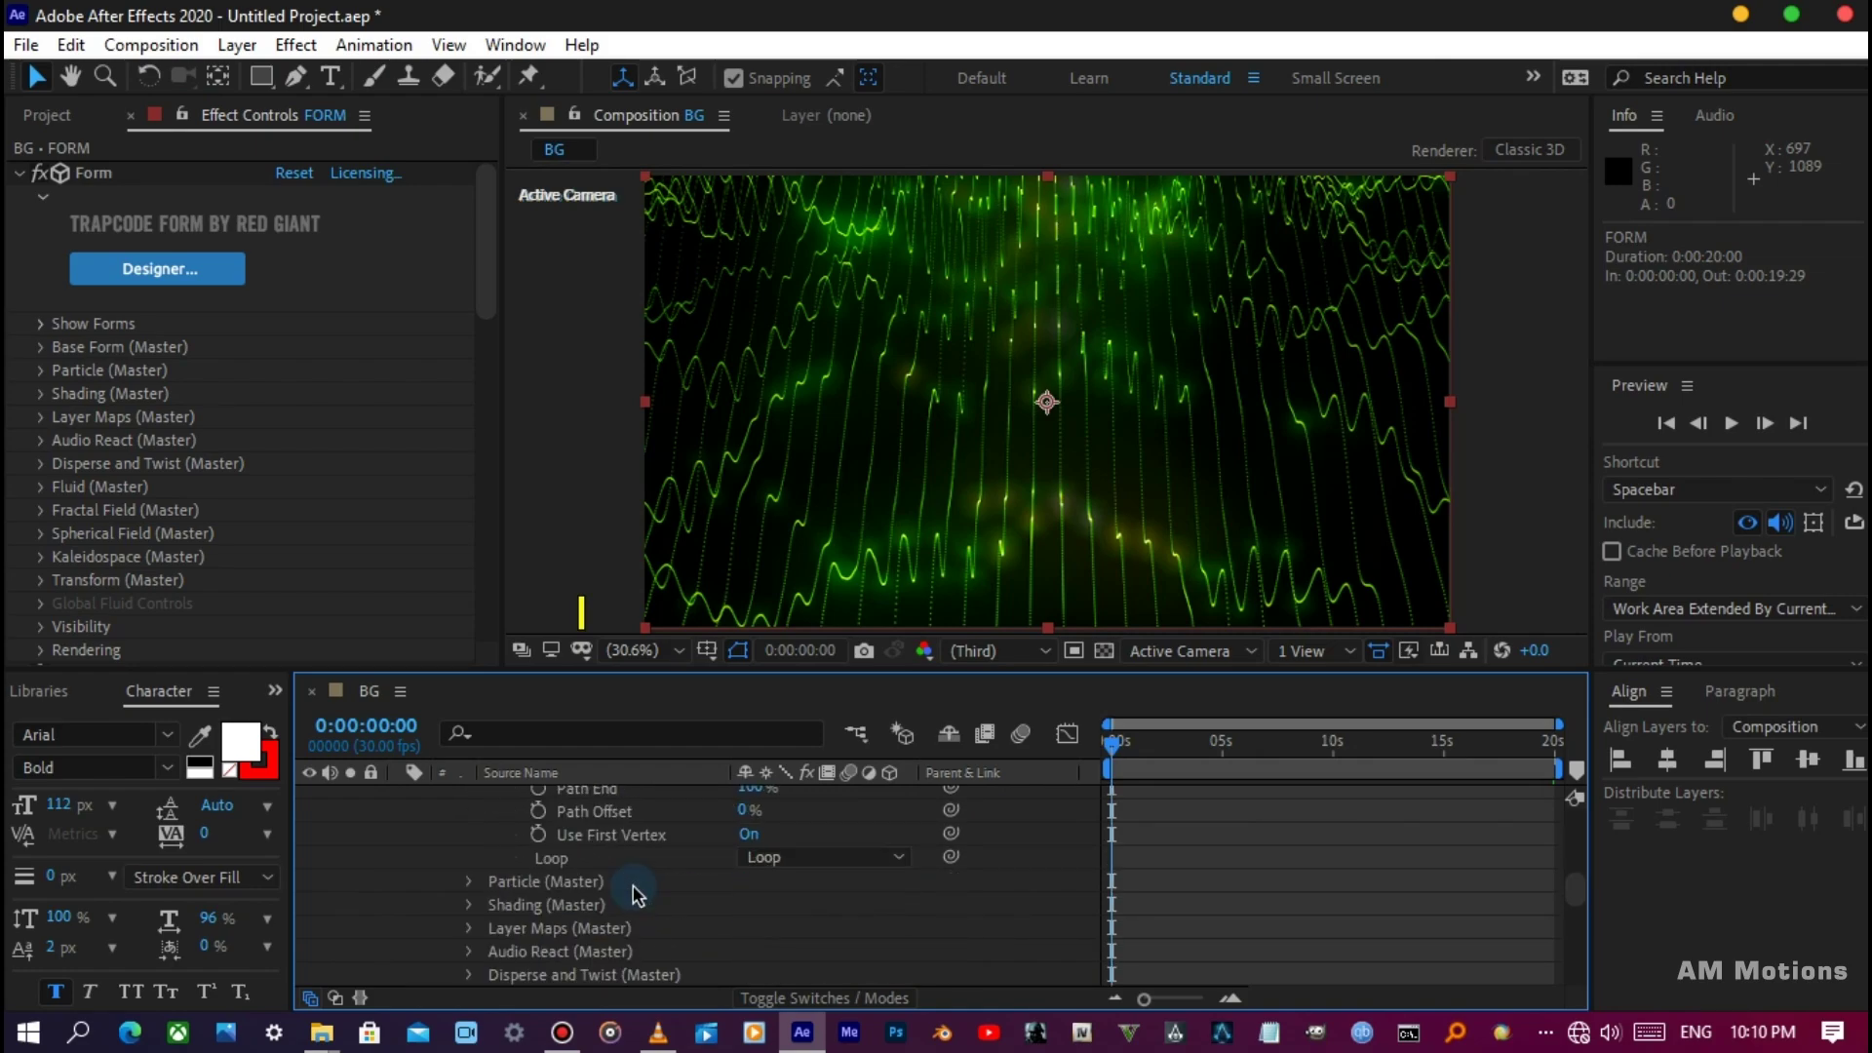
left_click(468, 881)
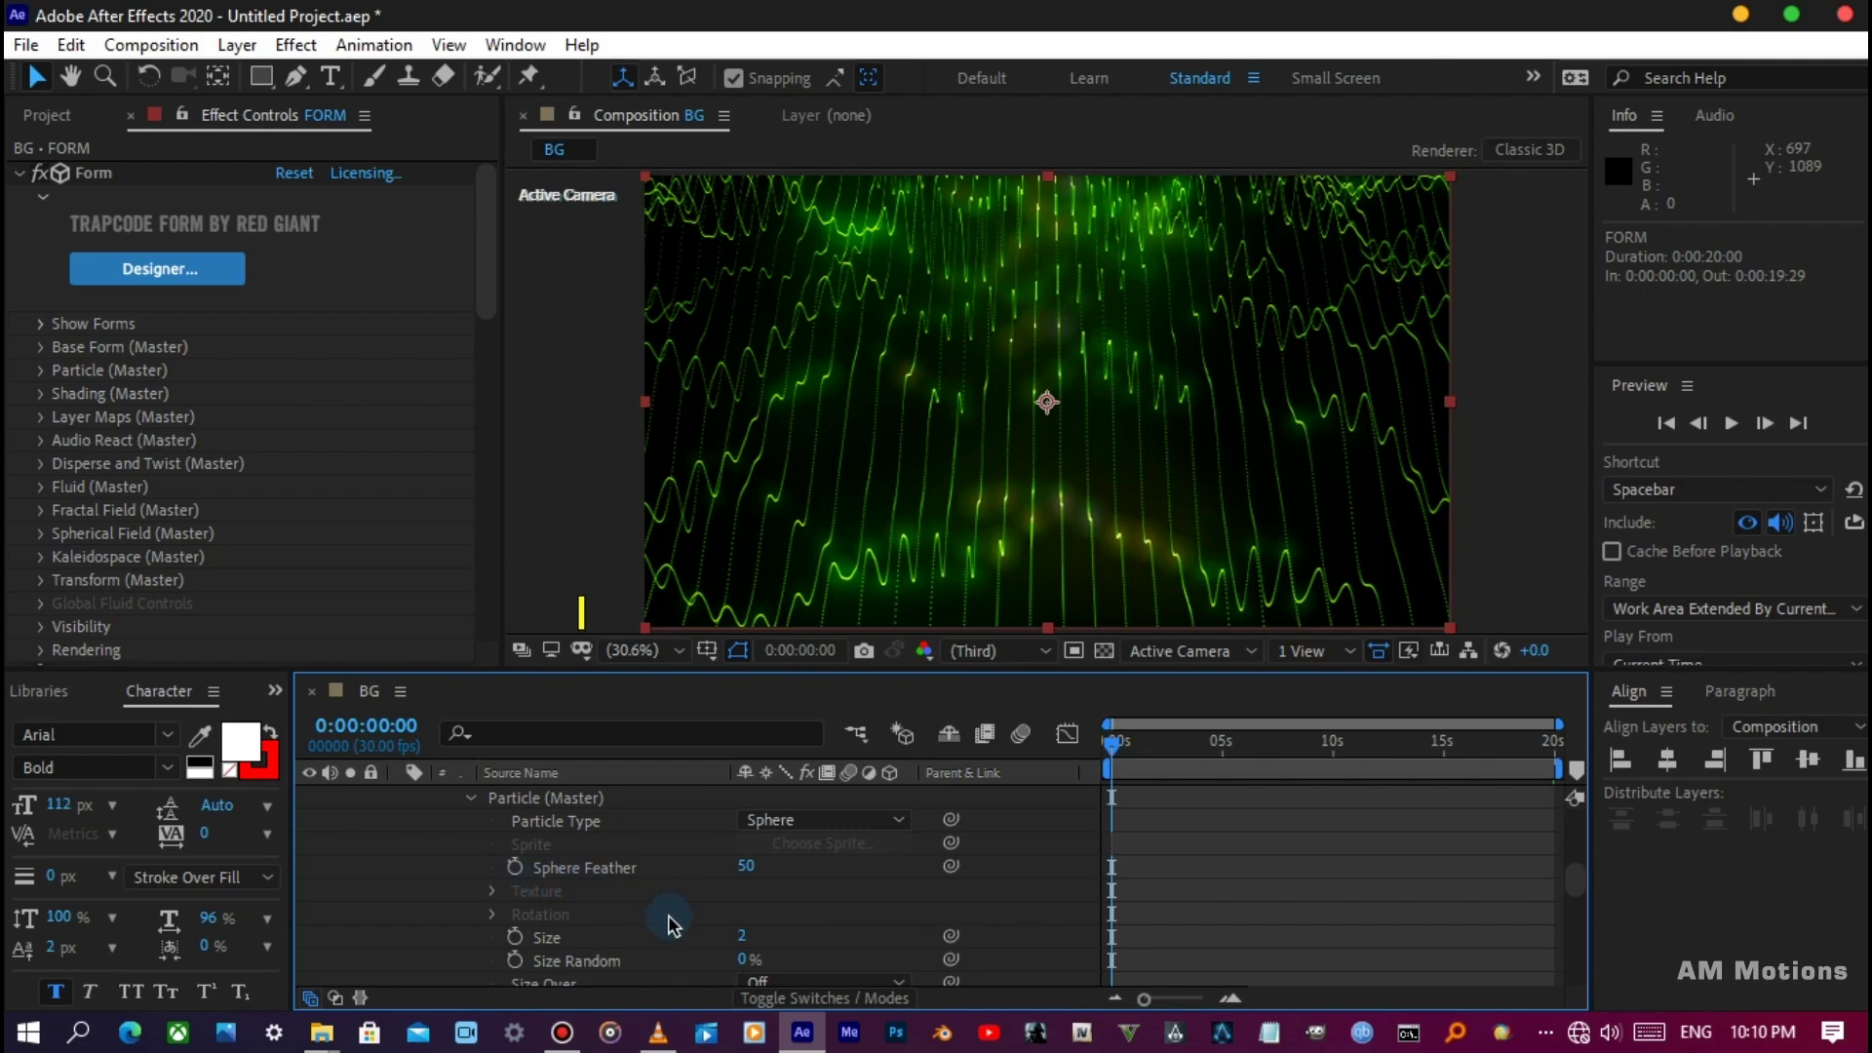
left_click(741, 936)
type("1")
key("Return")
Set the fractal field Affect Size to 5.
scroll(677, 908, "down", 3)
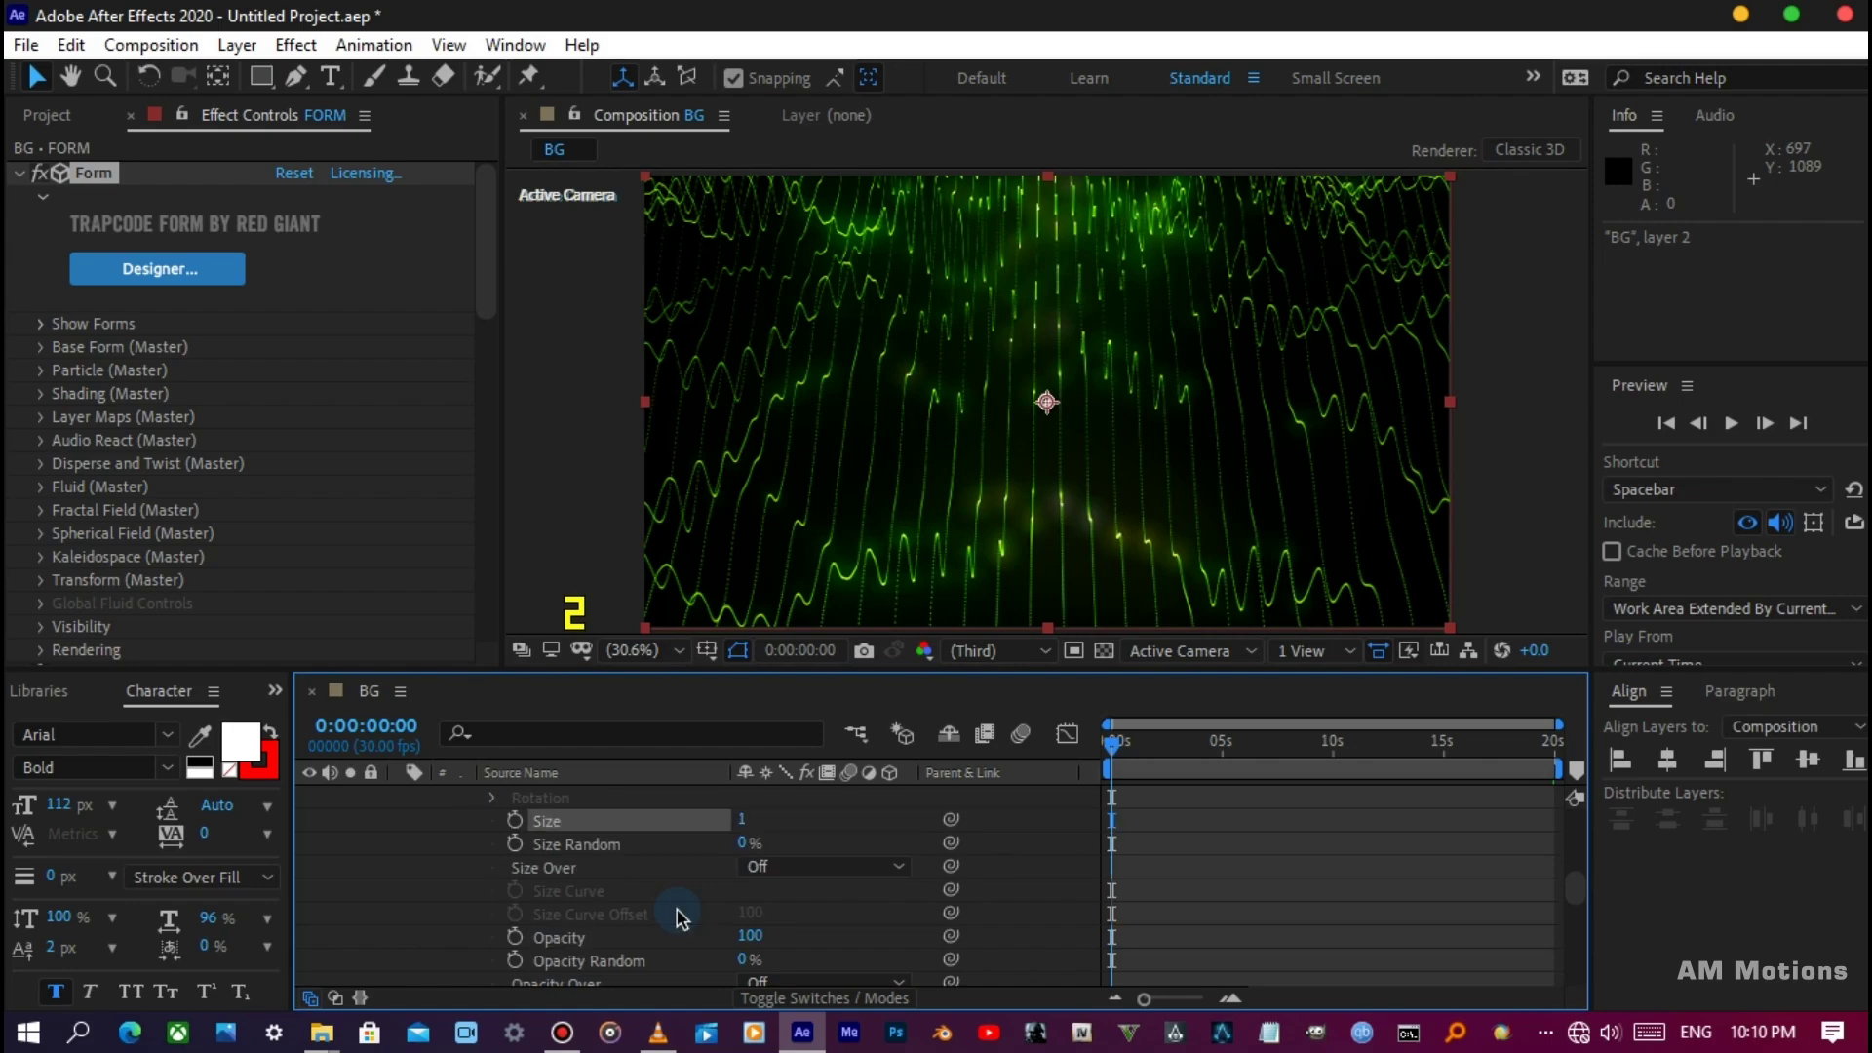
scroll(677, 909, "down", 3)
scroll(676, 908, "down", 5)
scroll(676, 908, "down", 2)
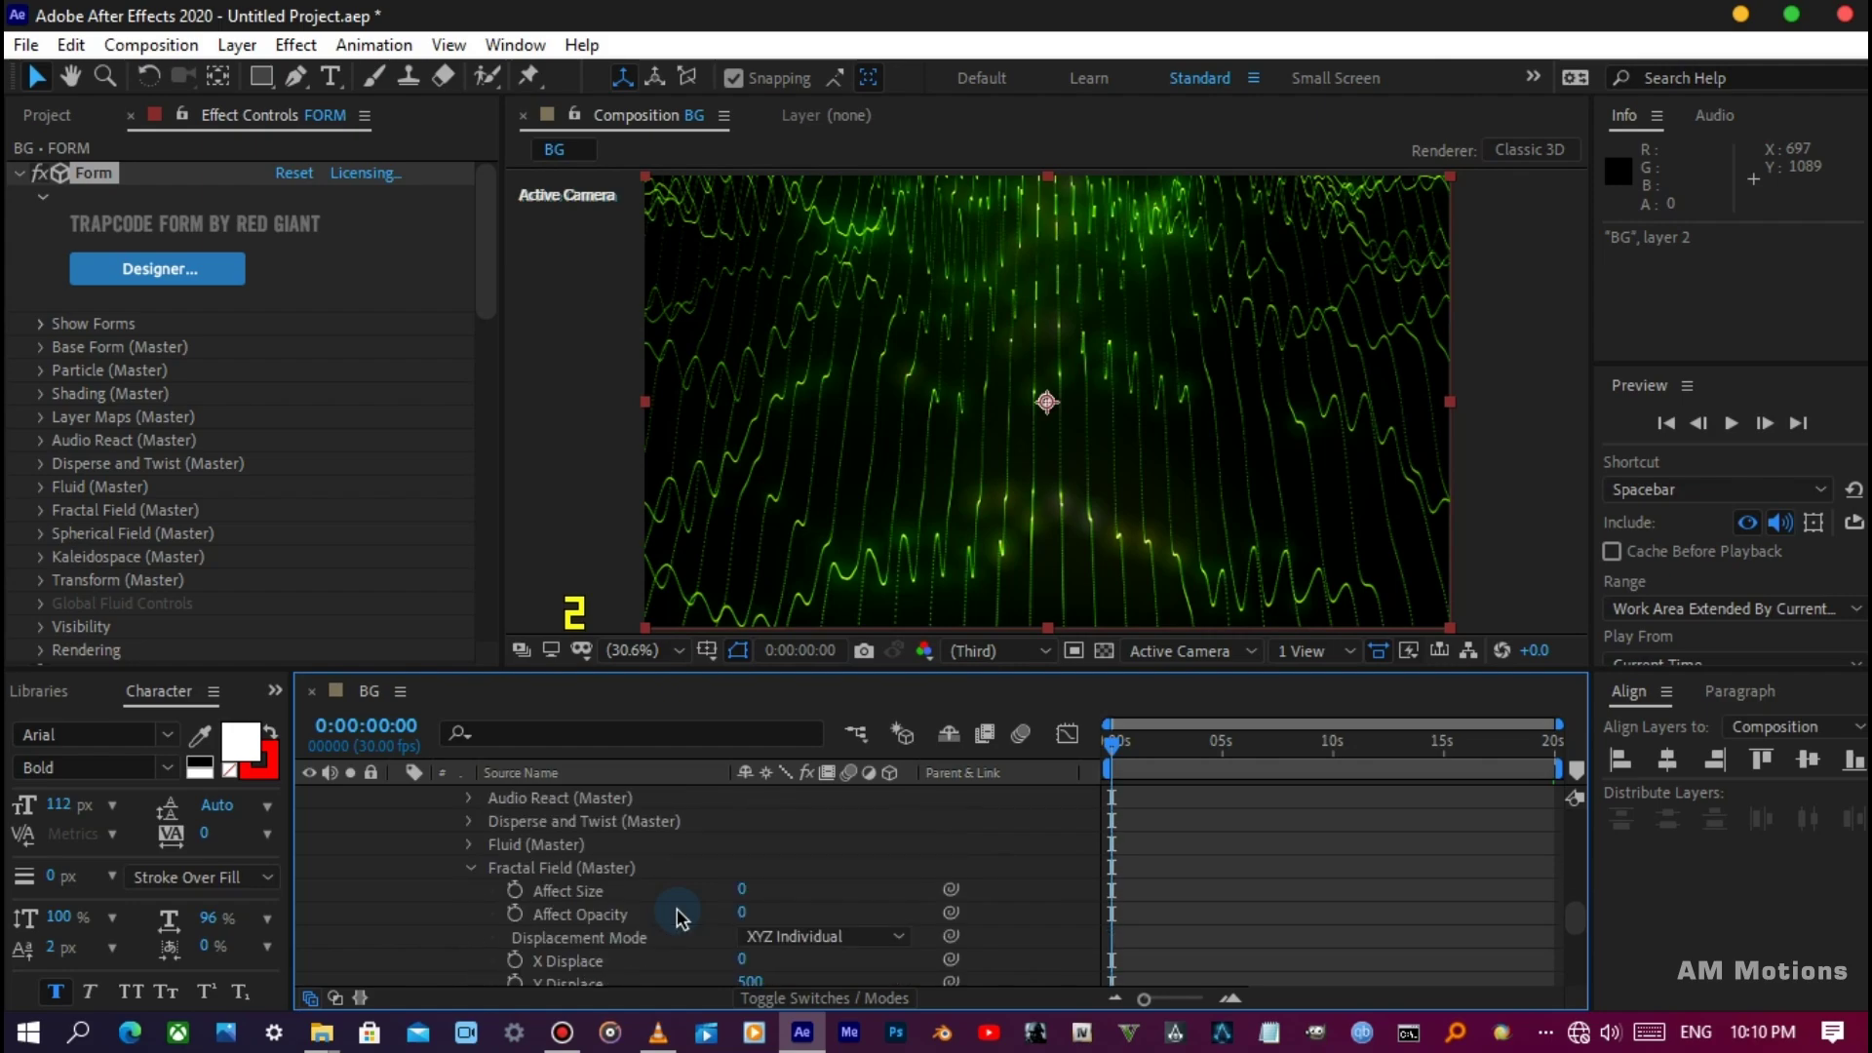
left_click(741, 889)
type("5")
key("Return")
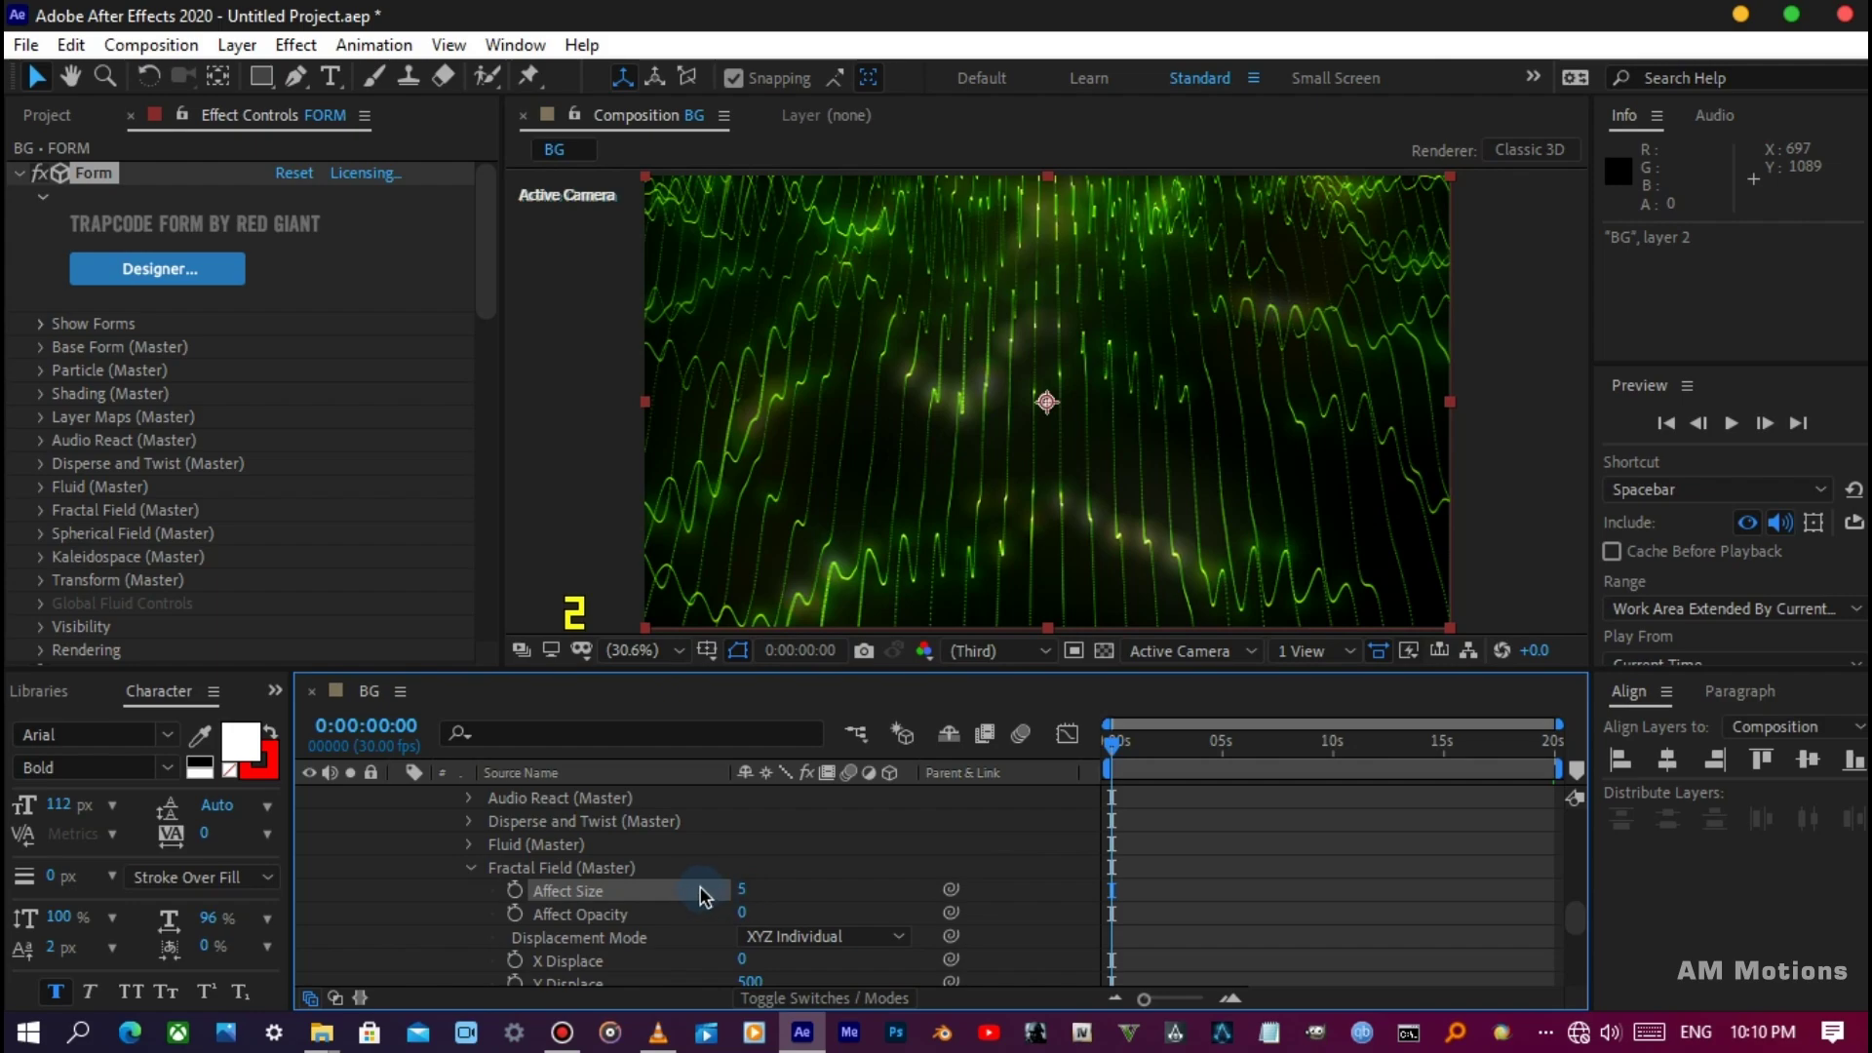
Set Disperse to 100 under Disperse and Twist to scatter the particles.
scroll(705, 897, "down", 3)
scroll(705, 897, "down", 3)
scroll(705, 897, "down", 3)
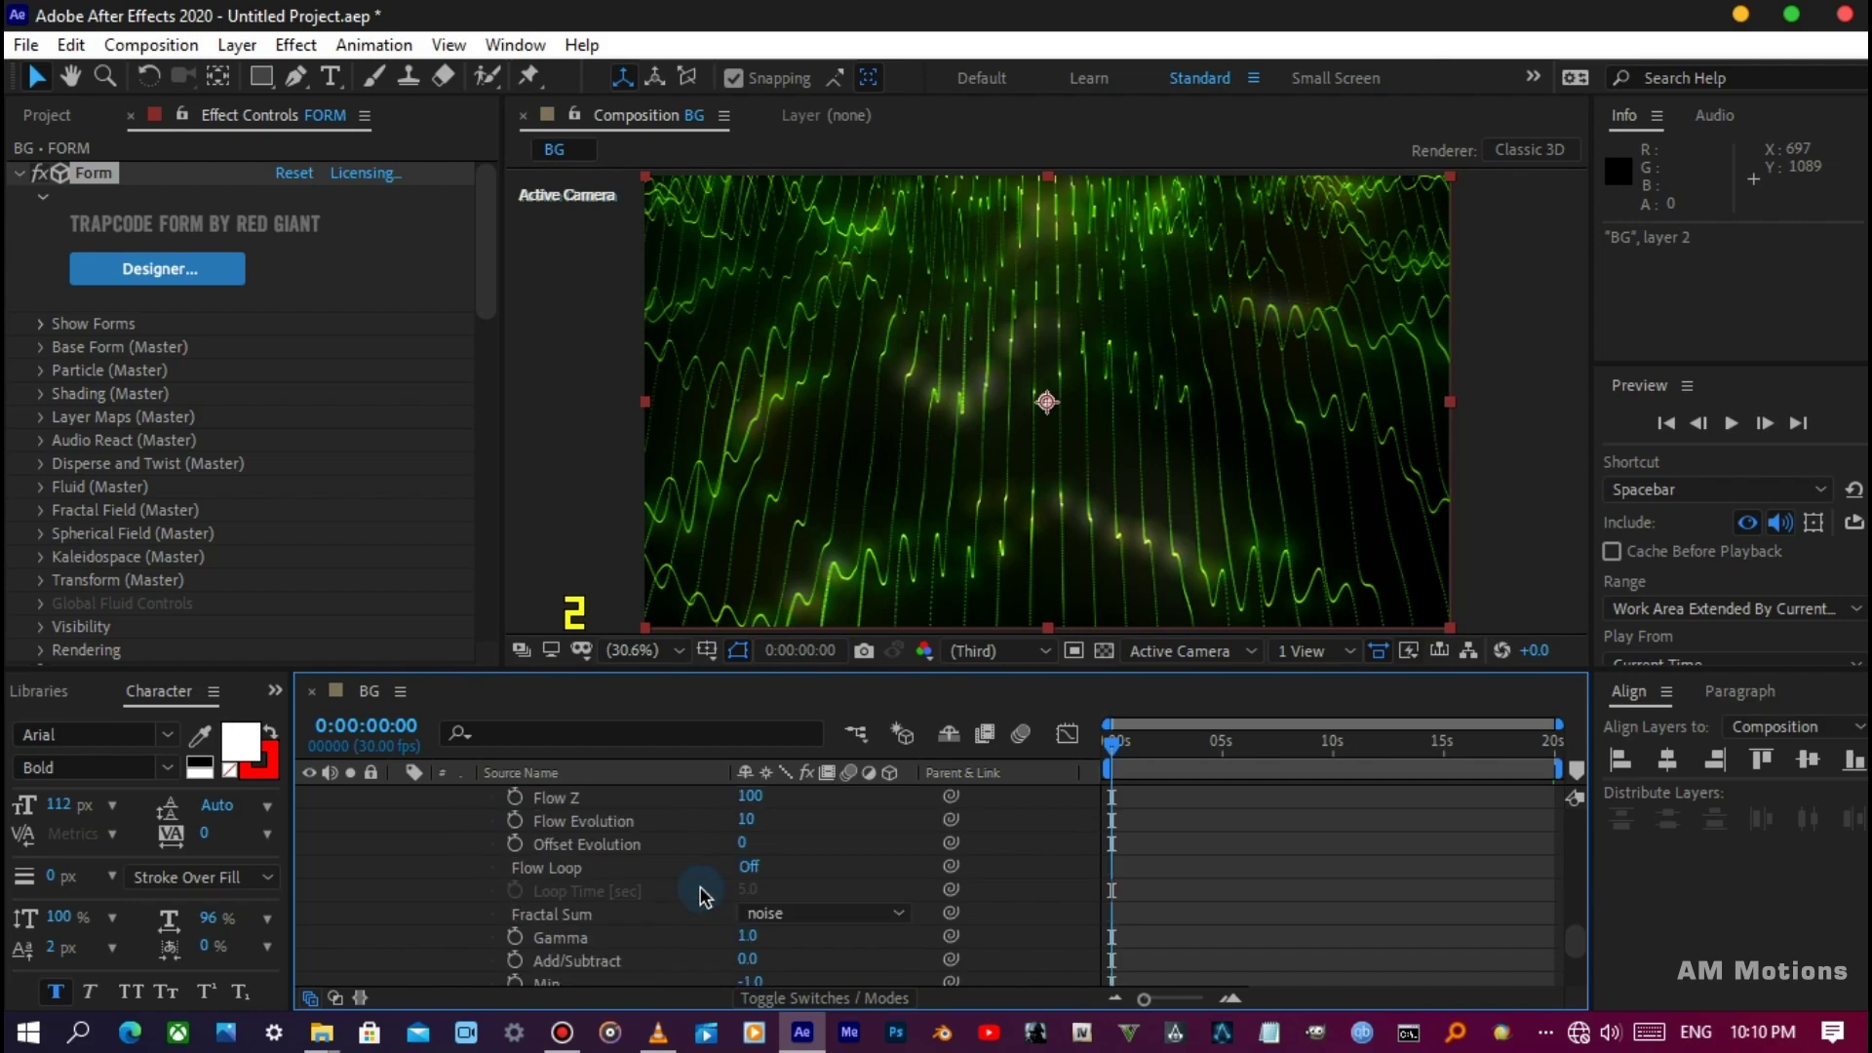
scroll(705, 897, "down", 5)
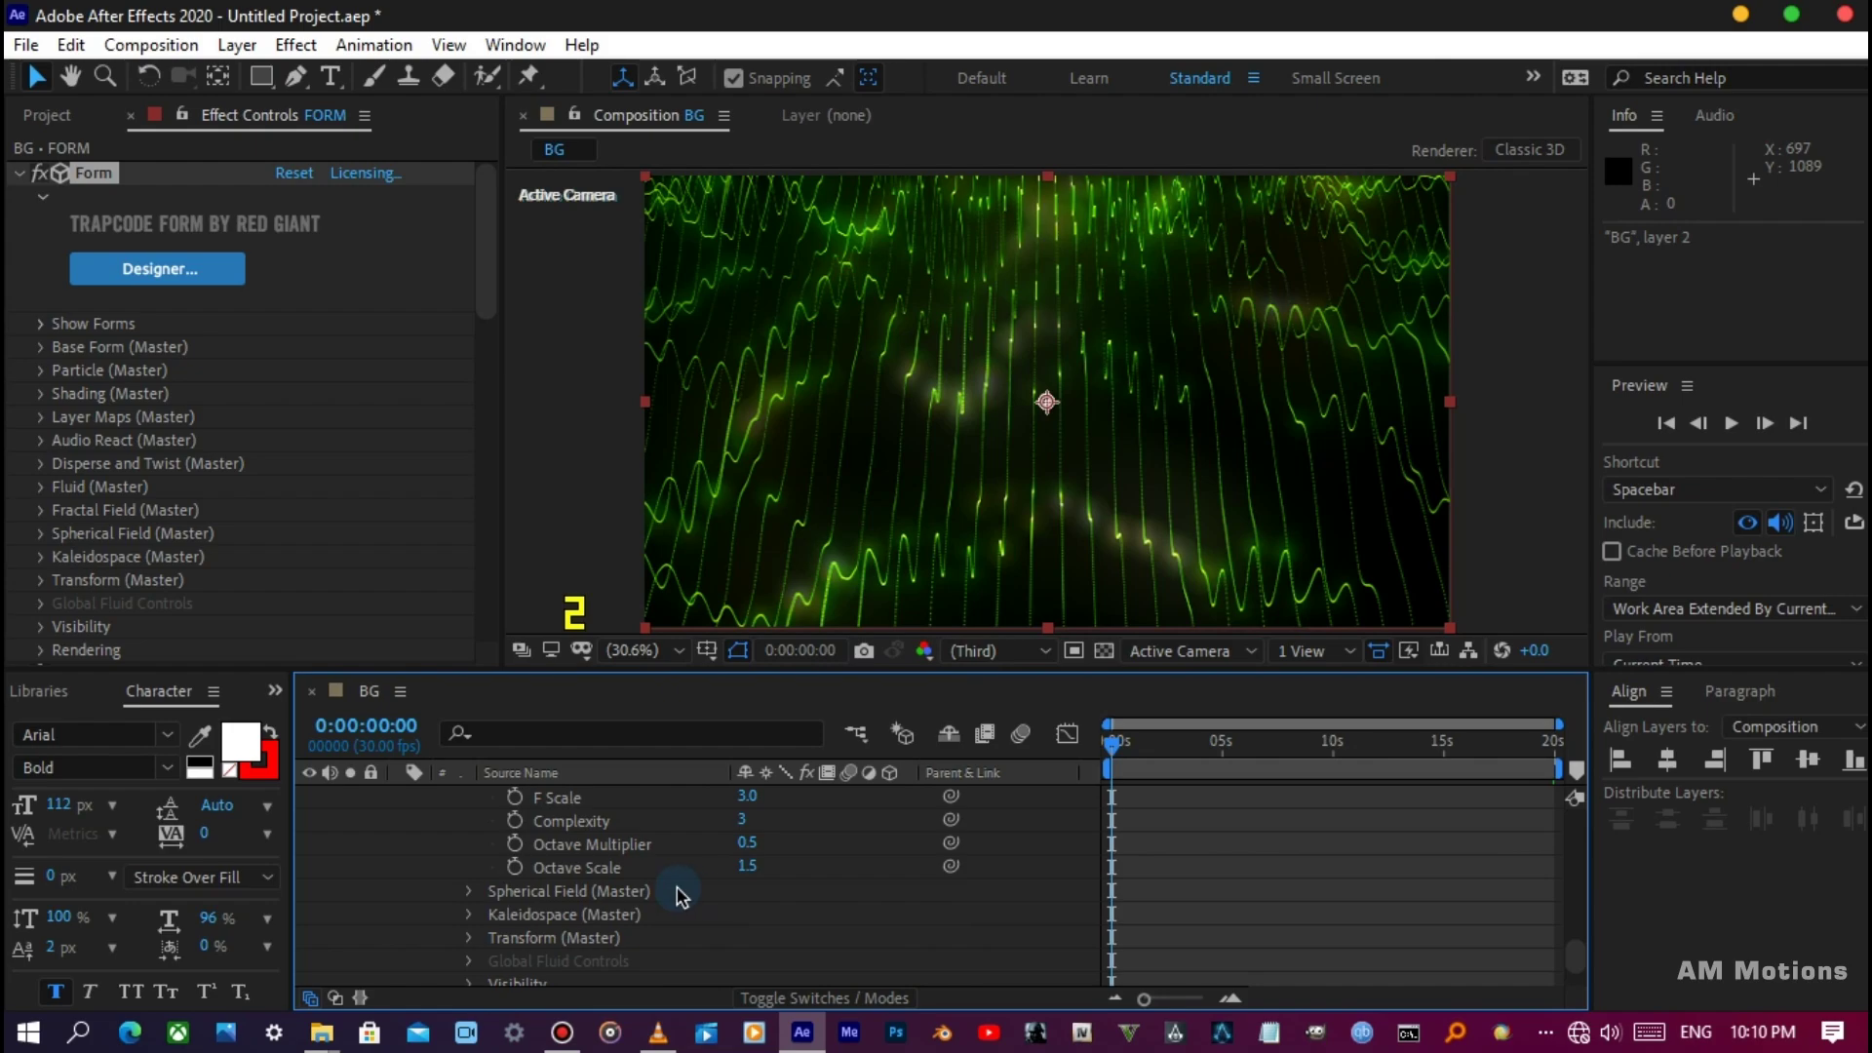
scroll(609, 877, "up", 3)
scroll(604, 880, "up", 5)
scroll(605, 881, "up", 3)
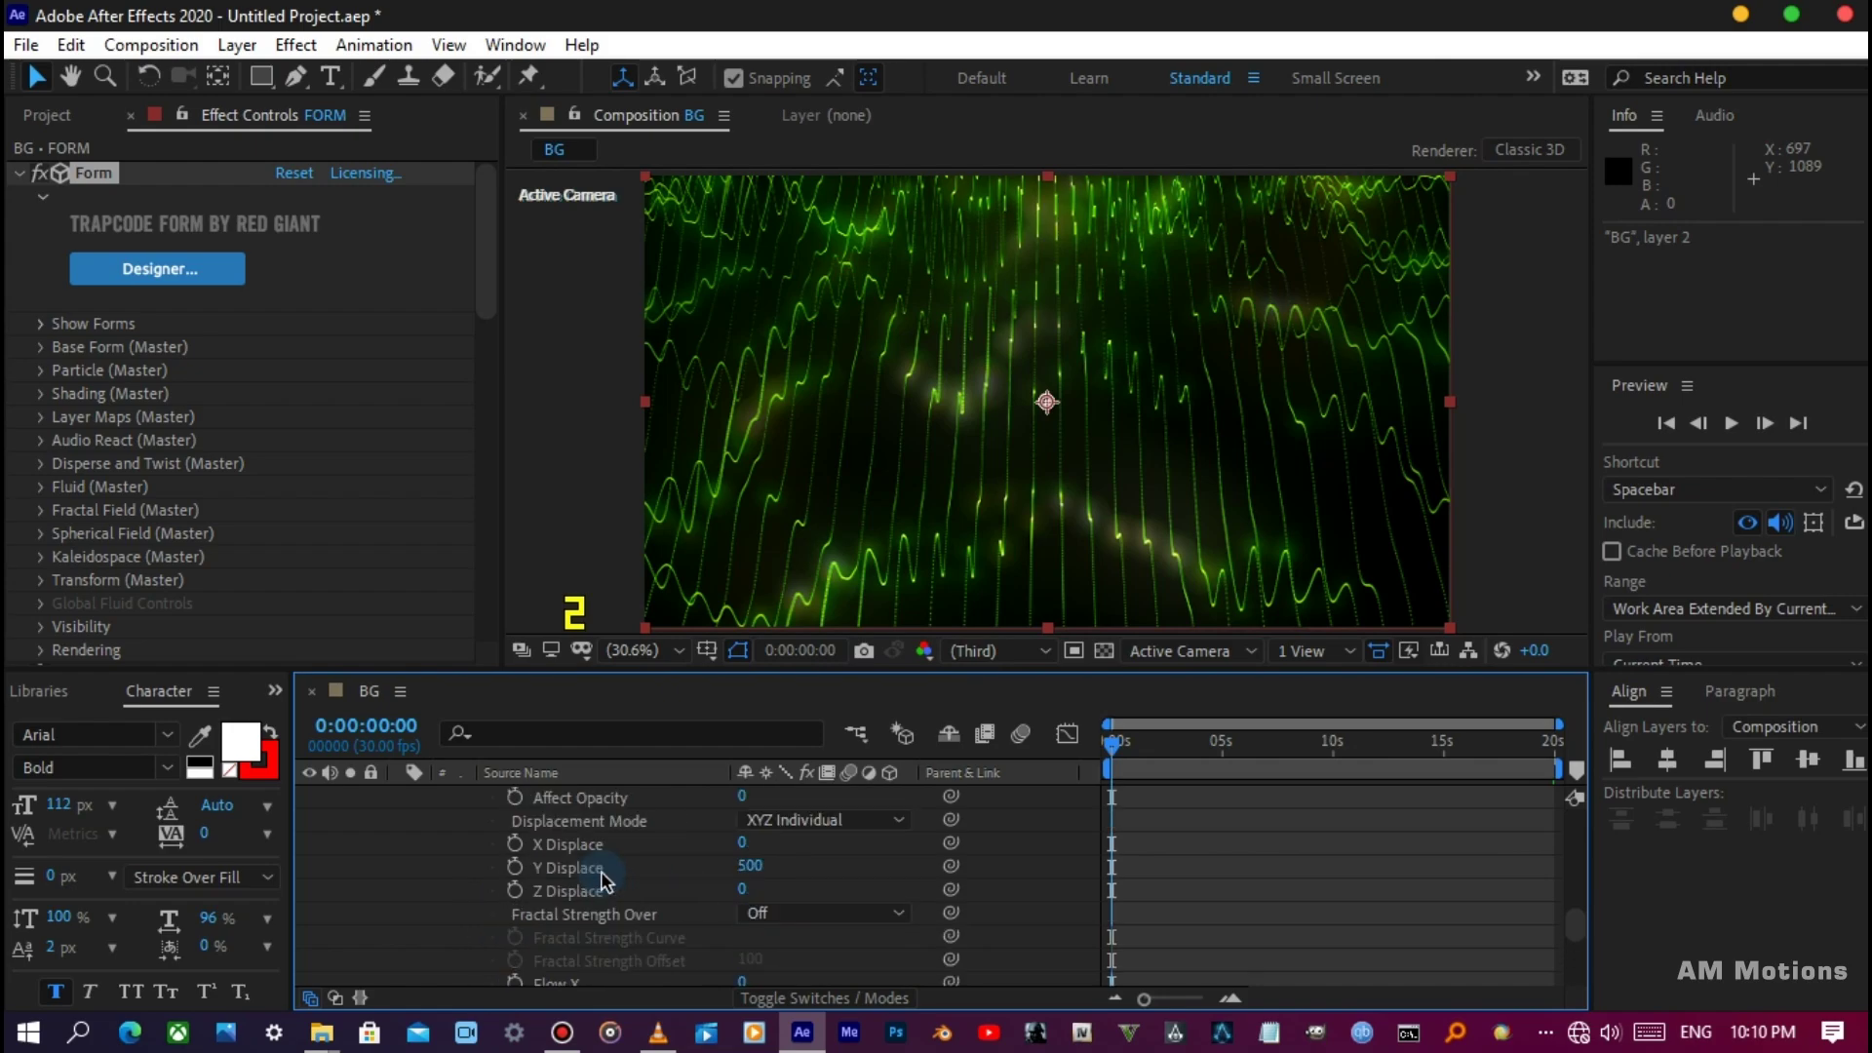
scroll(599, 882, "up", 3)
left_click(472, 822)
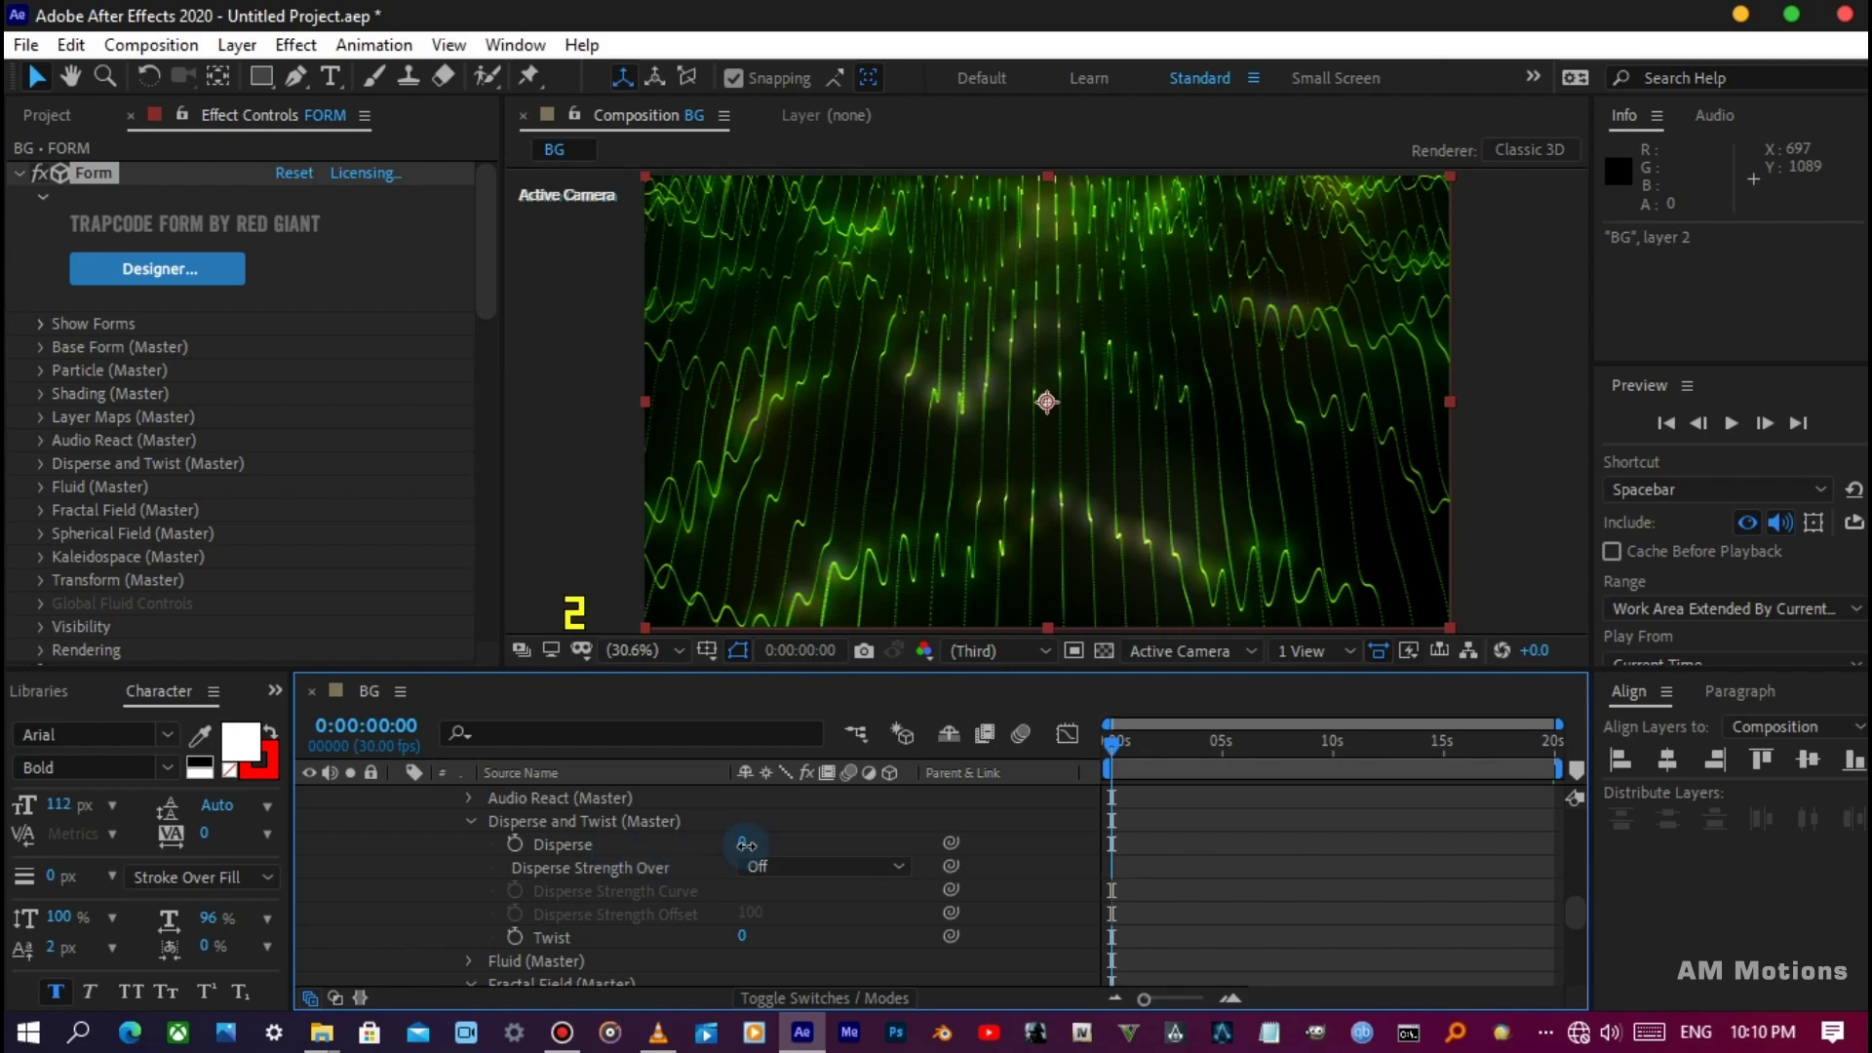
left_click(742, 842)
type("100")
key("Return")
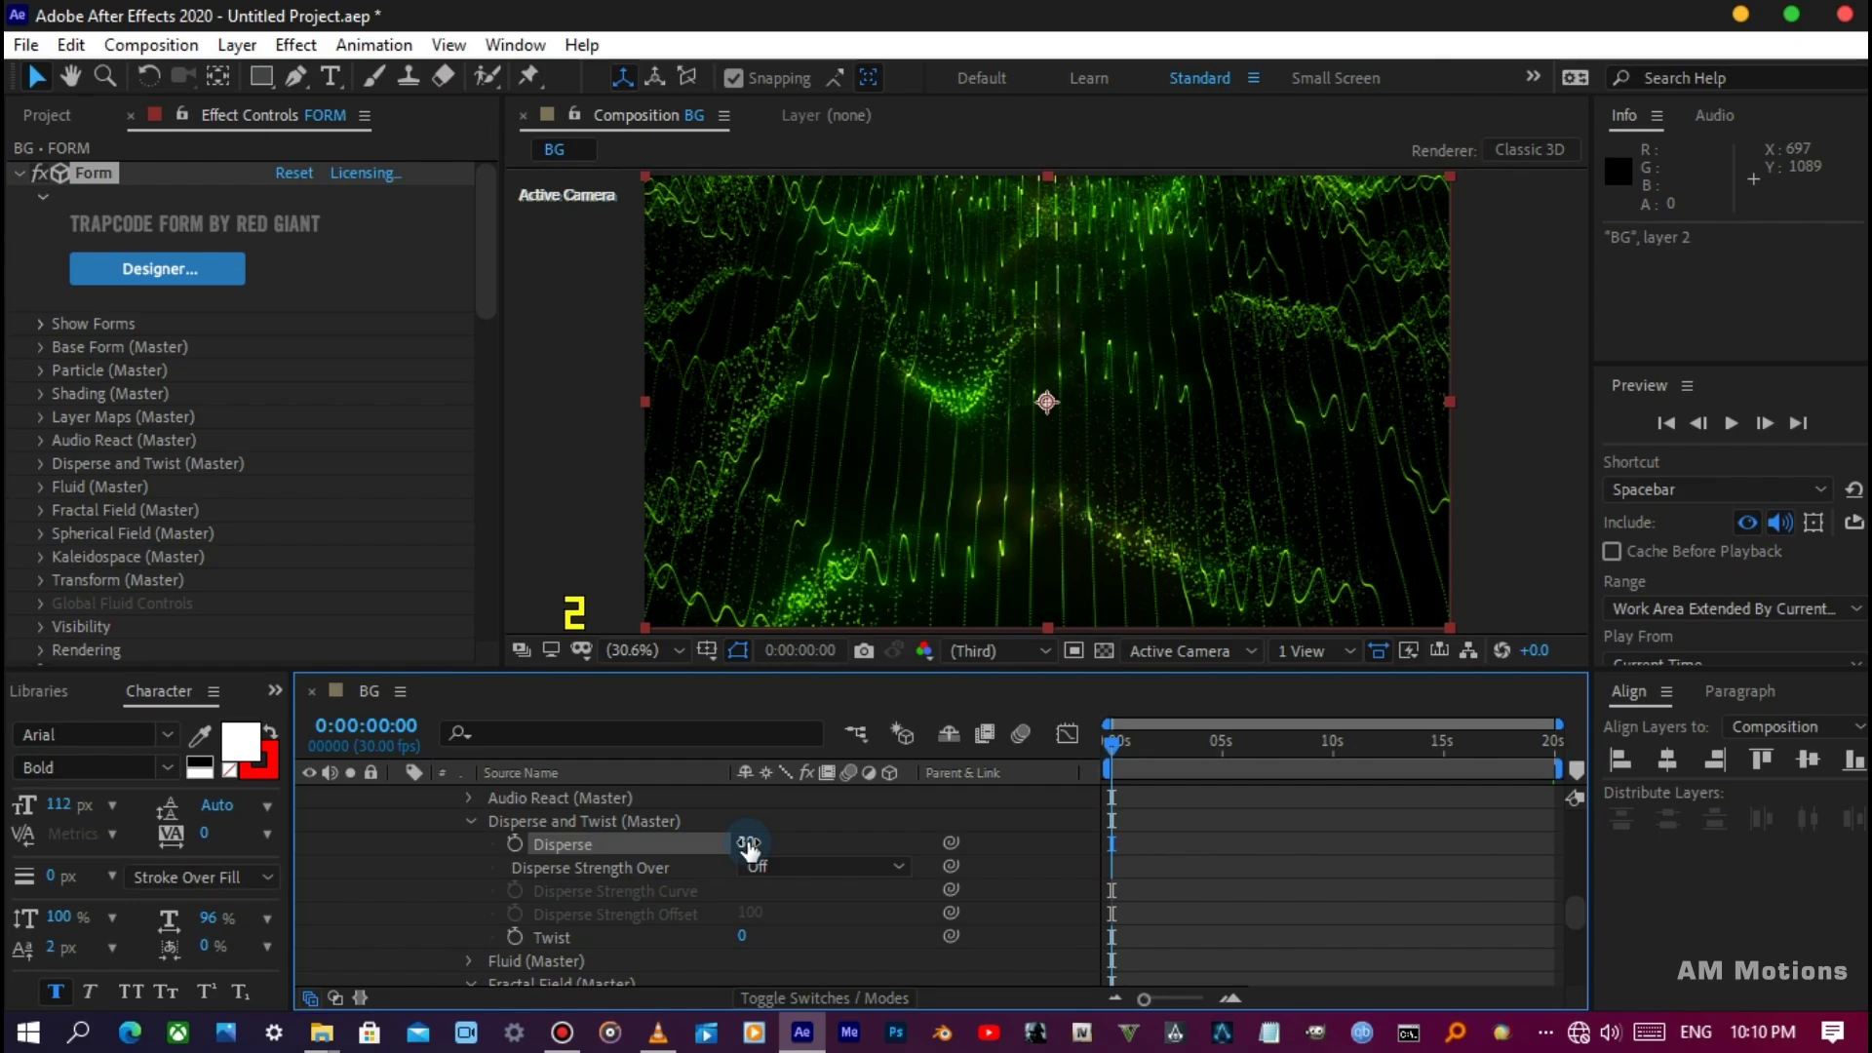
scroll(624, 858, "down", 5)
scroll(617, 856, "down", 5)
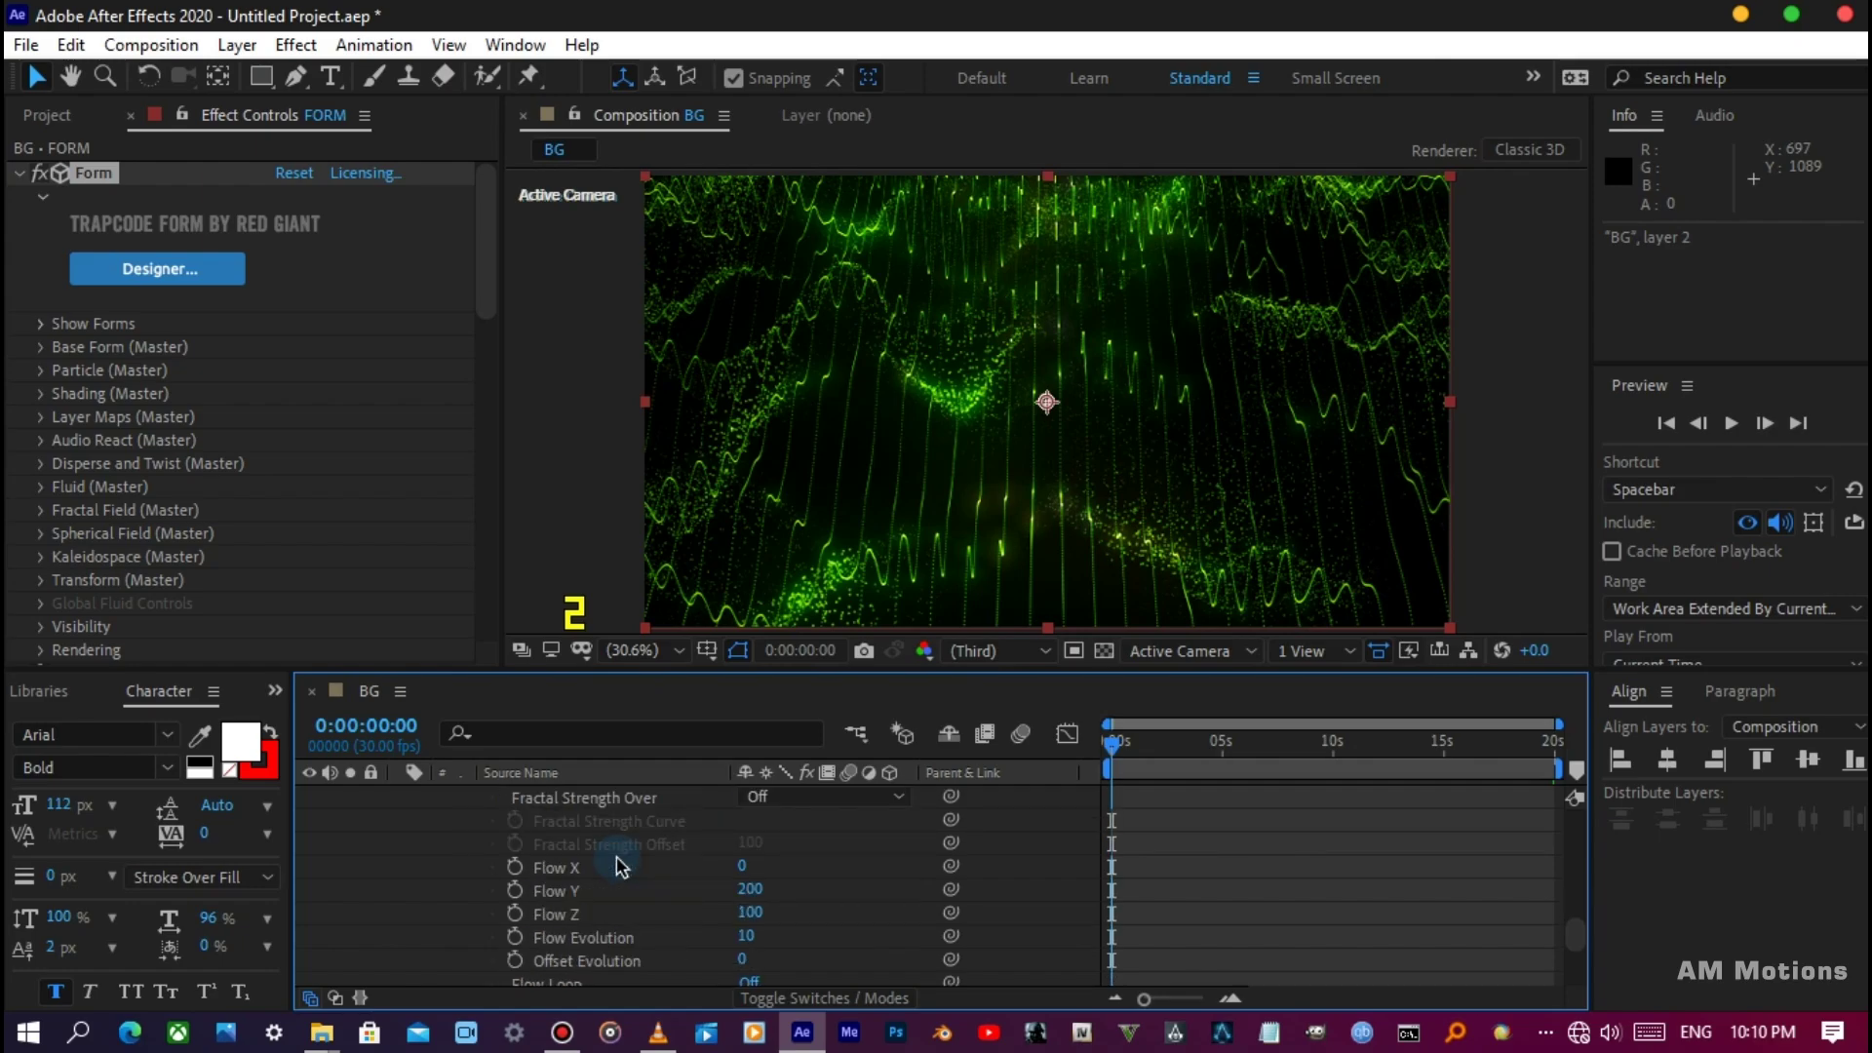